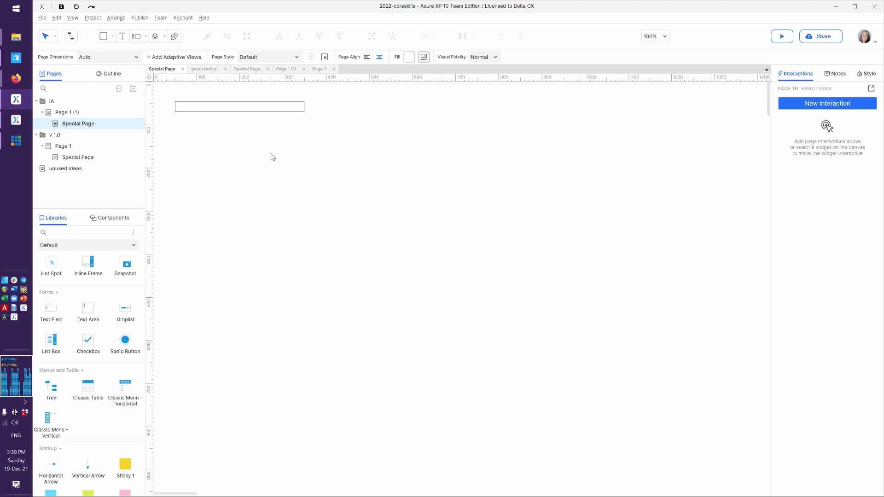
Step: Resize the text field on the Special Page to 270 wide and 35 high
{"action": "left_click", "coordinate": [275, 110]}
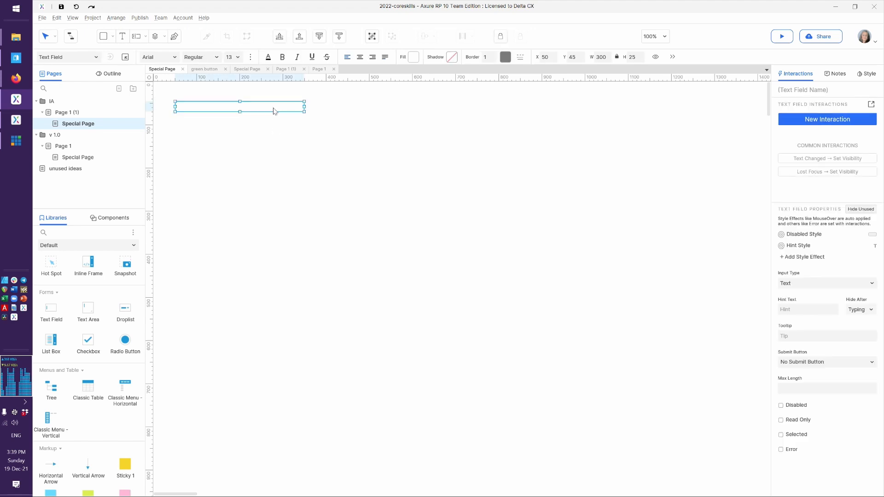
{"action": "left_click_drag", "start_coordinate": [306, 113], "coordinate": [291, 121]}
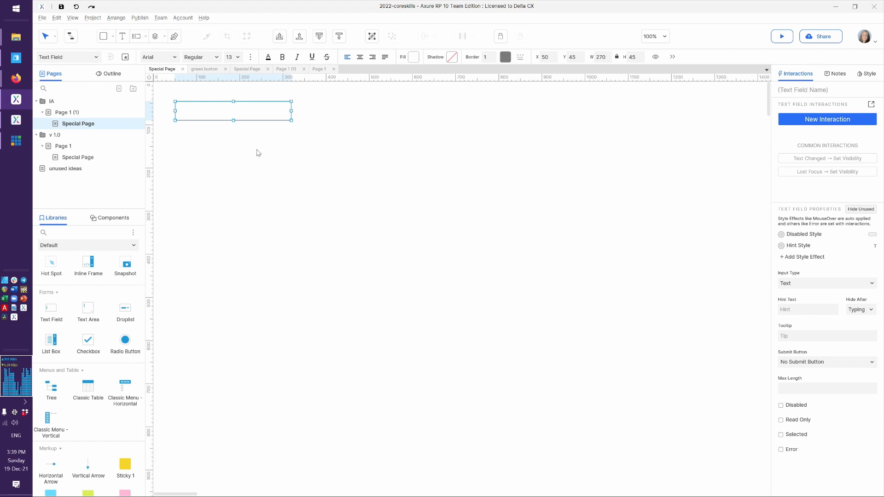
{"action": "left_click_drag", "start_coordinate": [232, 120], "coordinate": [232, 121]}
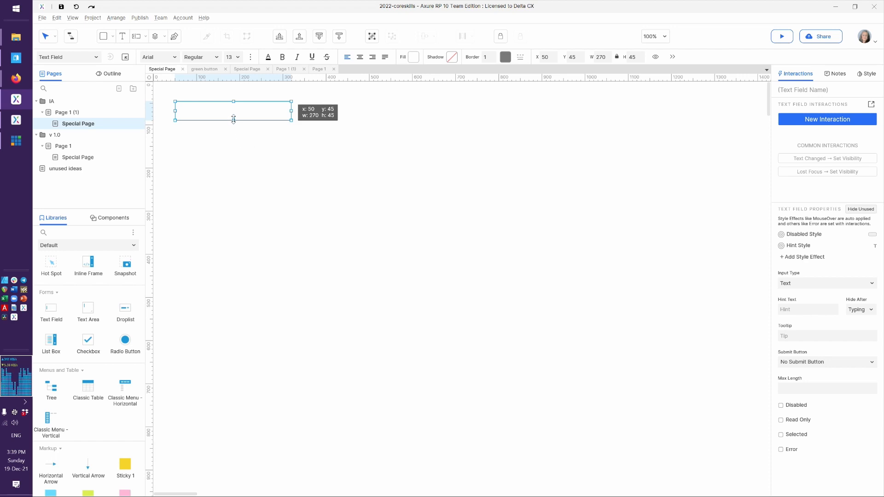
{"action": "left_click_drag", "start_coordinate": [234, 119], "coordinate": [233, 115]}
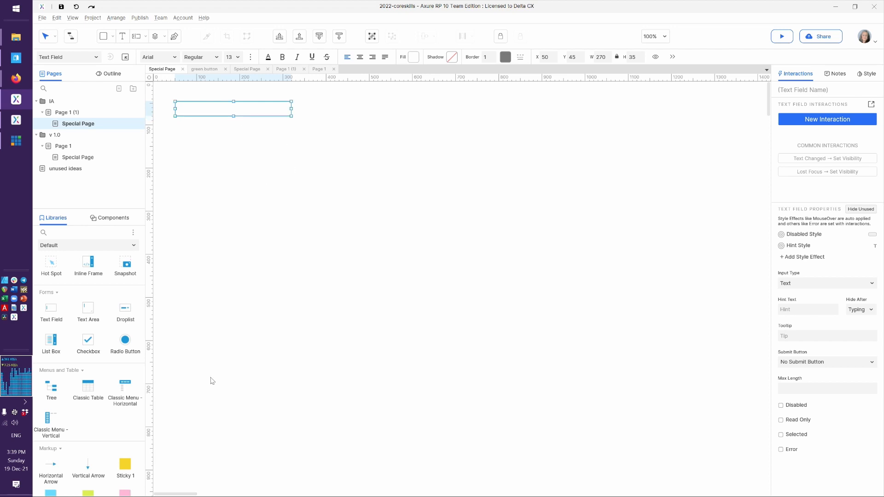
Step: Place a Box 1 widget below the text field and shrink it to match the text field's width
{"action": "scroll", "coordinate": [88, 340], "scroll_direction": "up", "scroll_amount": 5}
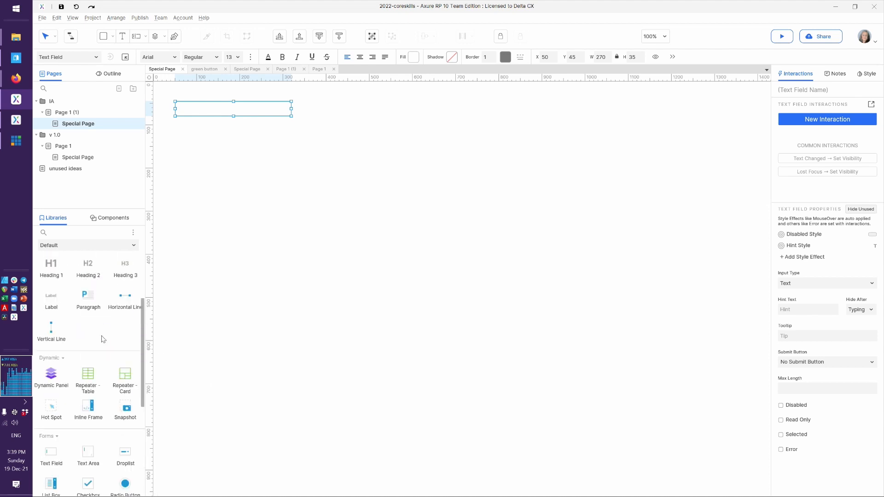
{"action": "left_click", "coordinate": [221, 239]}
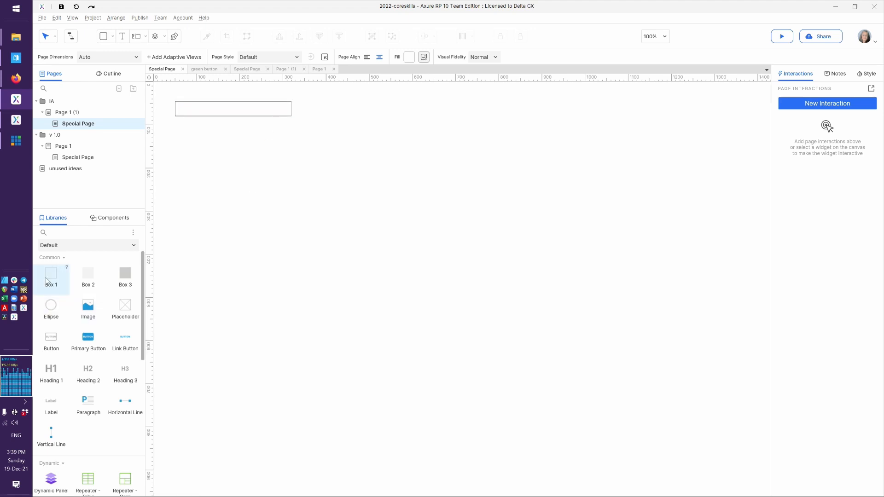
{"action": "left_click_drag", "start_coordinate": [50, 273], "coordinate": [177, 135]}
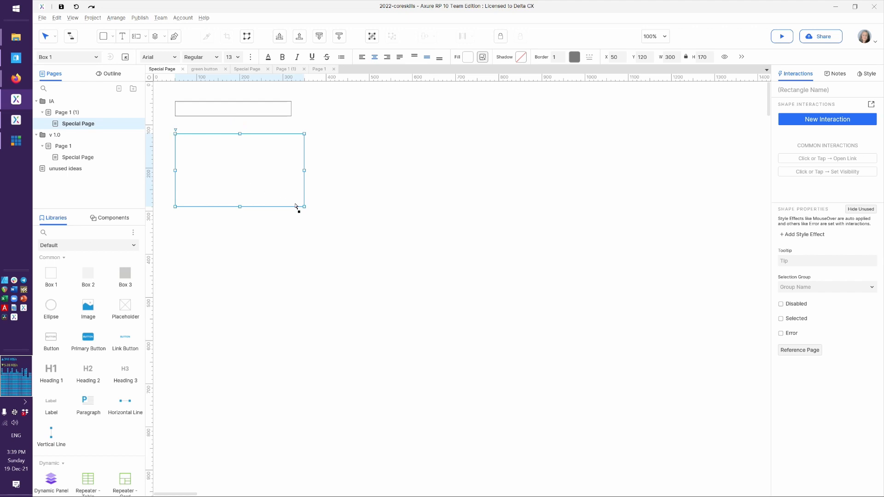
{"action": "left_click_drag", "start_coordinate": [302, 208], "coordinate": [292, 153]}
{"action": "left_click", "coordinate": [415, 221]}
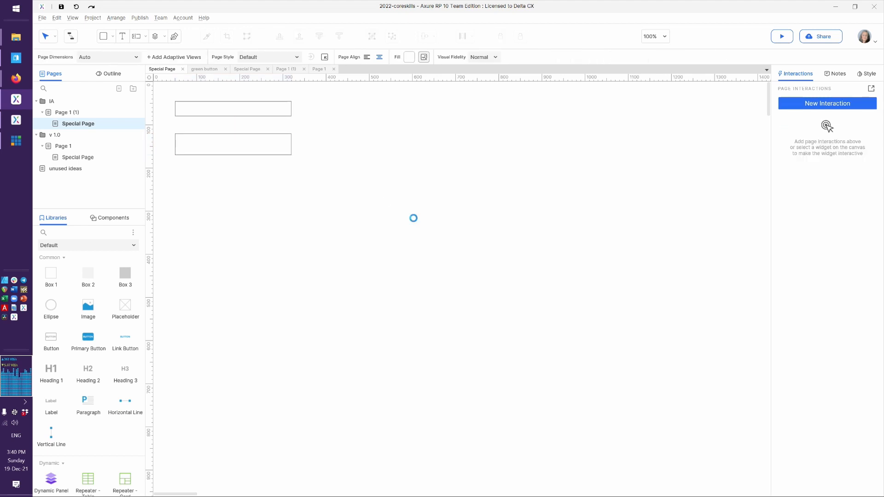
Step: Preview the page in the browser, enter sample text in the text field, and return to the editor
{"action": "left_click", "coordinate": [779, 38]}
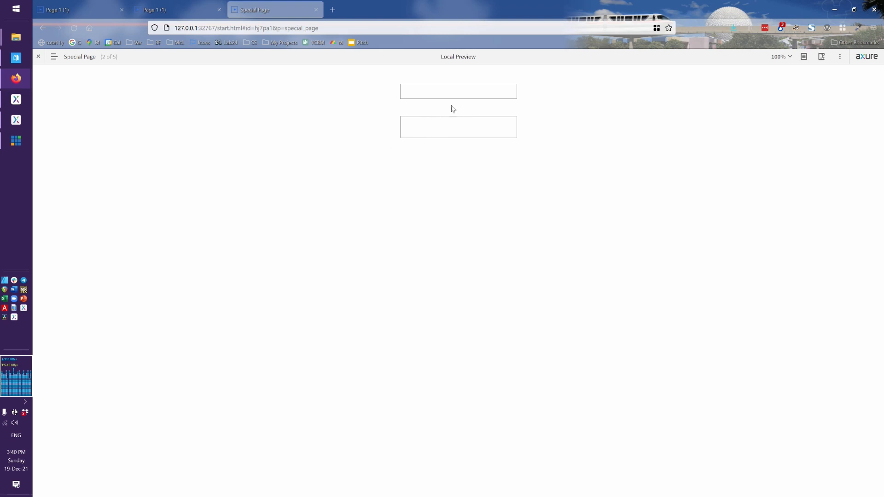
{"action": "left_click", "coordinate": [437, 92]}
{"action": "type", "text": "dsfksd;flksd;lfksd;lkf"}
{"action": "key", "text": "alt+Tab"}
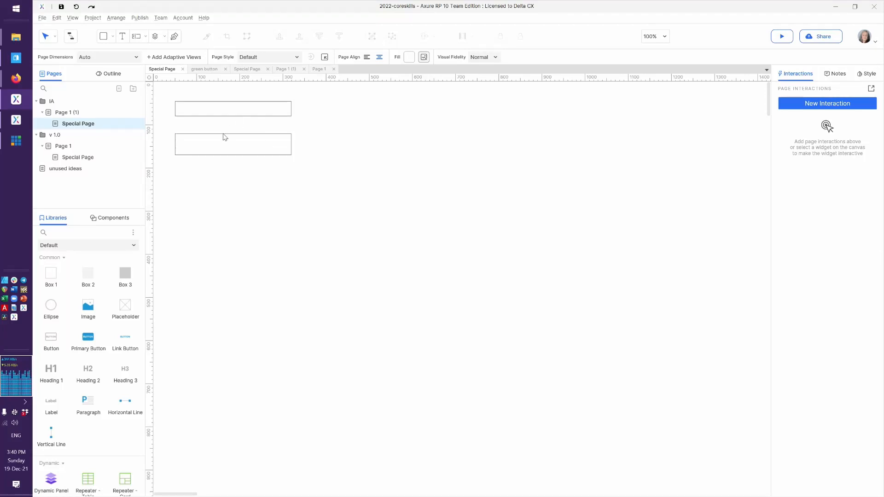
Step: Delete the box below the text field
{"action": "left_click", "coordinate": [232, 155]}
{"action": "key", "text": "Delete"}
{"action": "scroll", "coordinate": [110, 302], "scroll_direction": "down", "scroll_amount": 5}
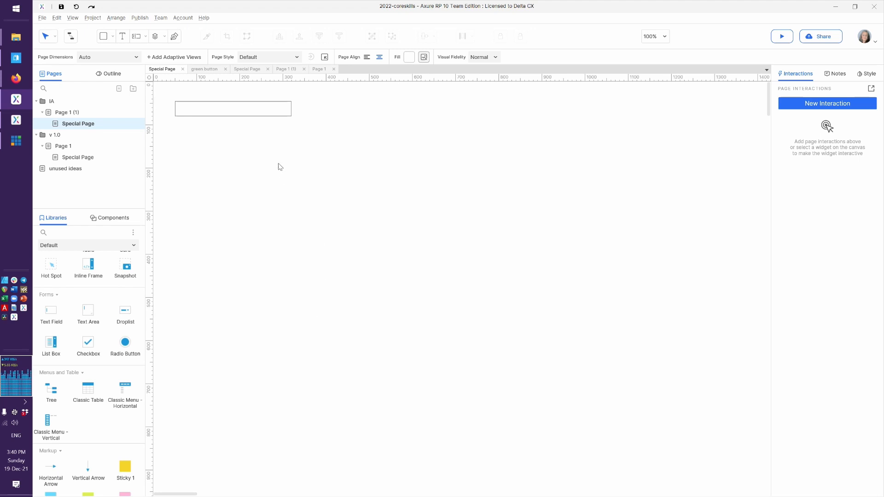
Step: Examine the text field's Disabled Style and Hint Style settings
{"action": "left_click", "coordinate": [252, 109]}
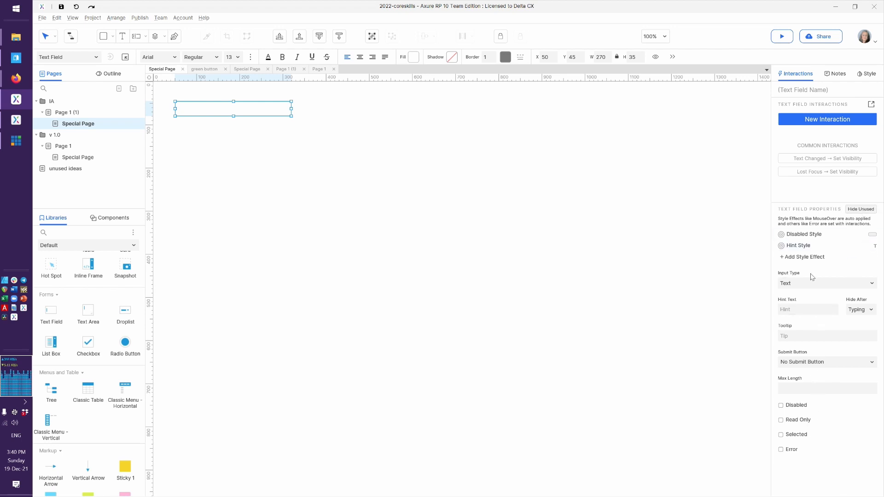
{"action": "left_click", "coordinate": [814, 235]}
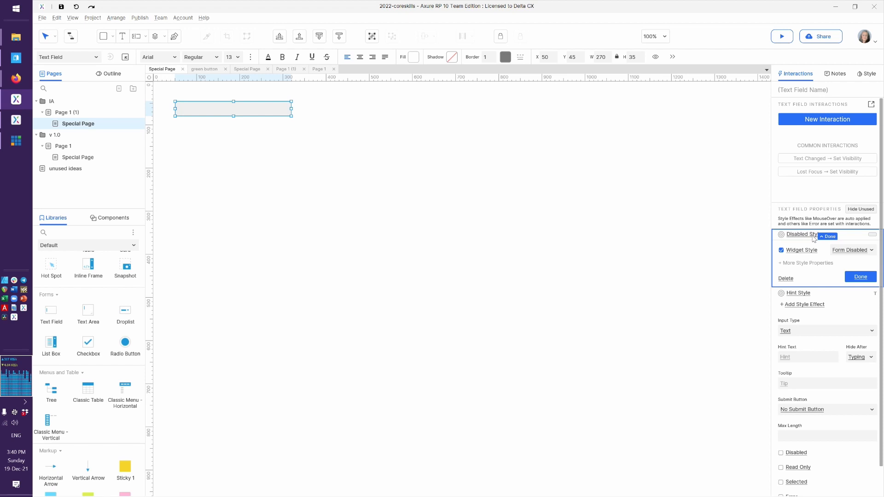
{"action": "left_click", "coordinate": [861, 278]}
{"action": "left_click", "coordinate": [819, 250]}
{"action": "left_click", "coordinate": [819, 250]}
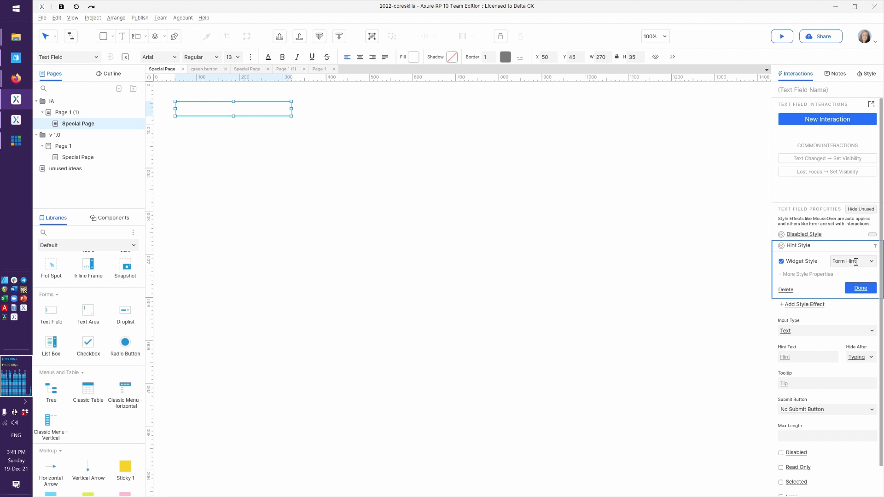
{"action": "left_click", "coordinate": [860, 289]}
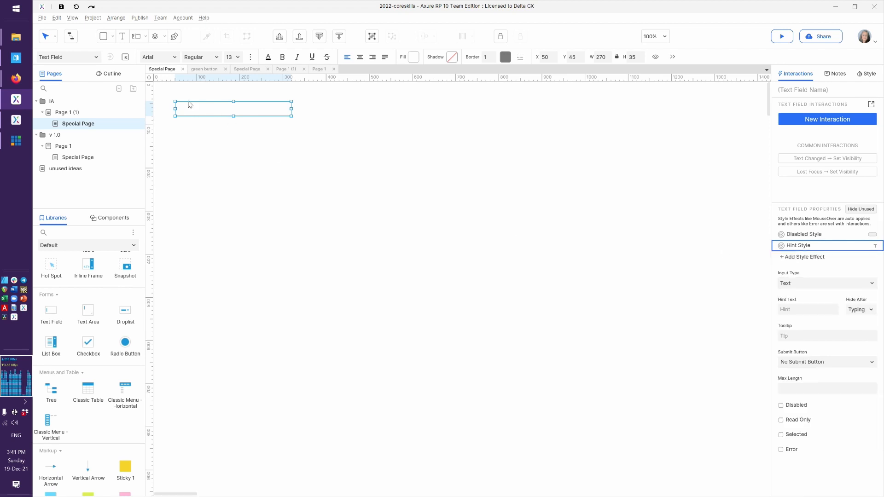
Step: In the Widget Style Manager, set the Text Field style's font size to 18
{"action": "left_click", "coordinate": [125, 58]}
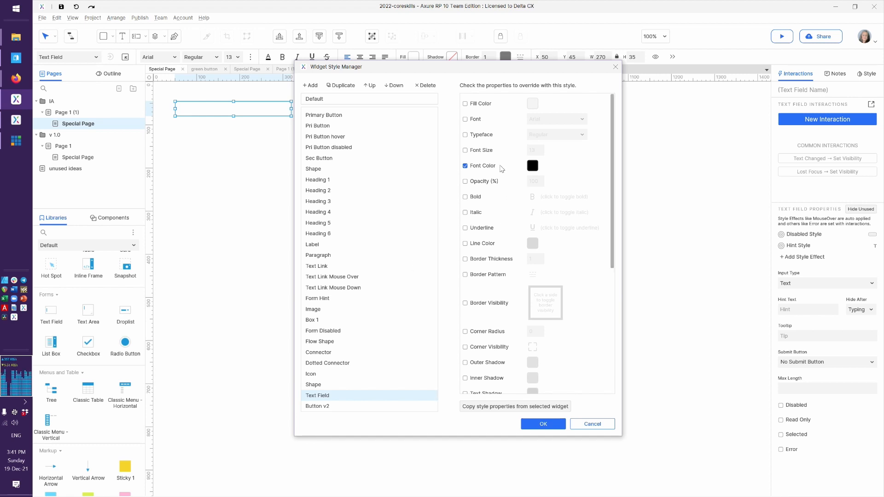
{"action": "left_click", "coordinate": [483, 151]}
{"action": "double_click", "coordinate": [534, 151]}
{"action": "type", "text": "18"}
{"action": "left_click", "coordinate": [571, 166]}
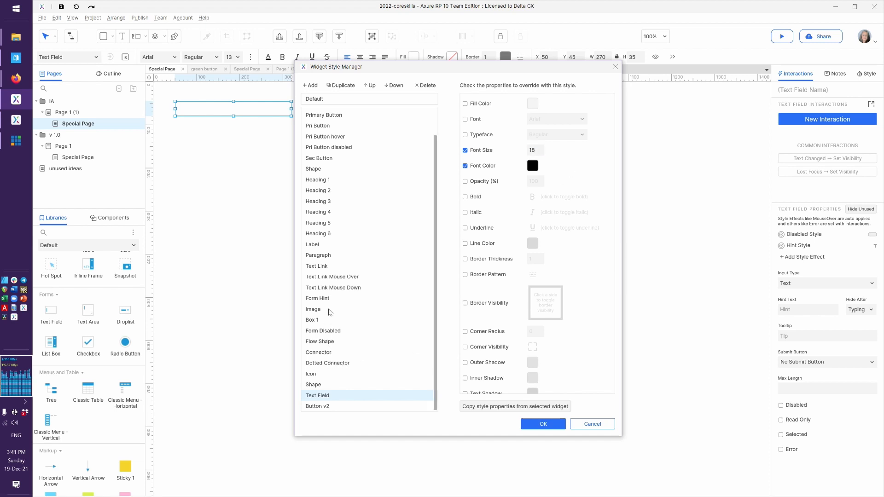
Step: Add line colour and a border thickness of 1 to the Form Disabled style's overrides
{"action": "left_click", "coordinate": [328, 333]}
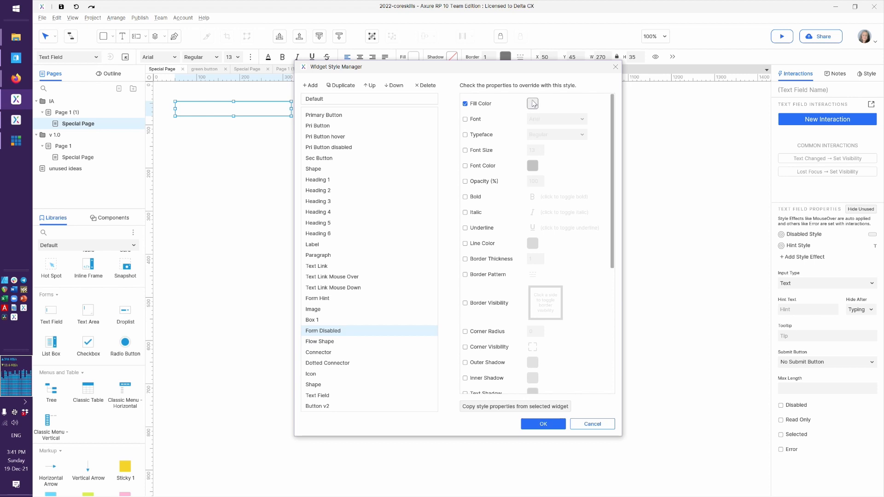
{"action": "left_click", "coordinate": [482, 244]}
{"action": "left_click", "coordinate": [495, 264]}
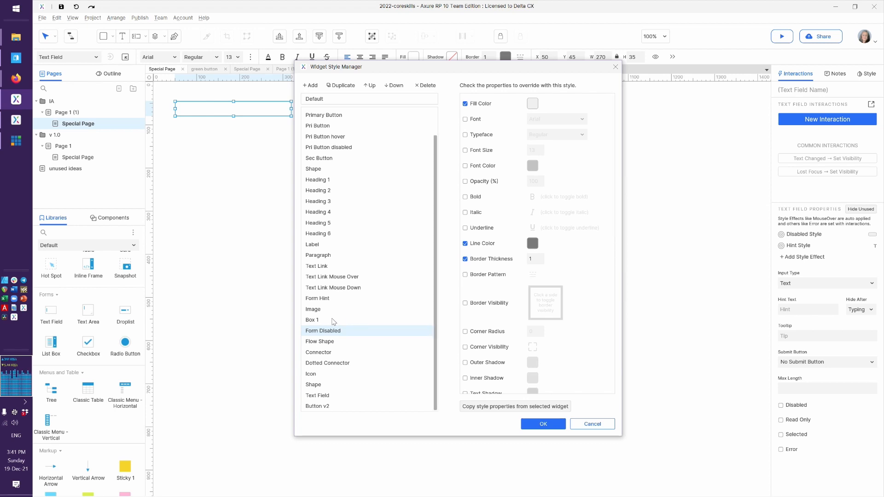
Step: Set the Form Hint style to font size 15 and italic, and apply the style changes
{"action": "left_click", "coordinate": [328, 298]}
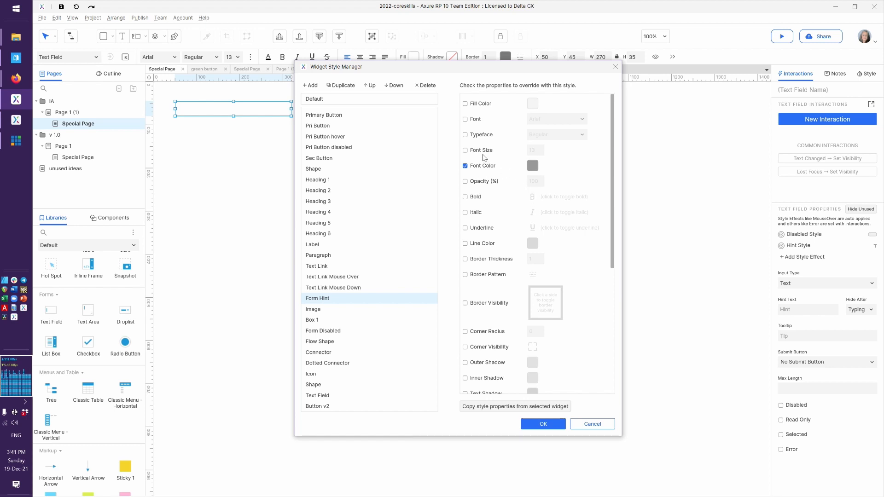
{"action": "left_click", "coordinate": [535, 151]}
{"action": "left_click", "coordinate": [477, 214]}
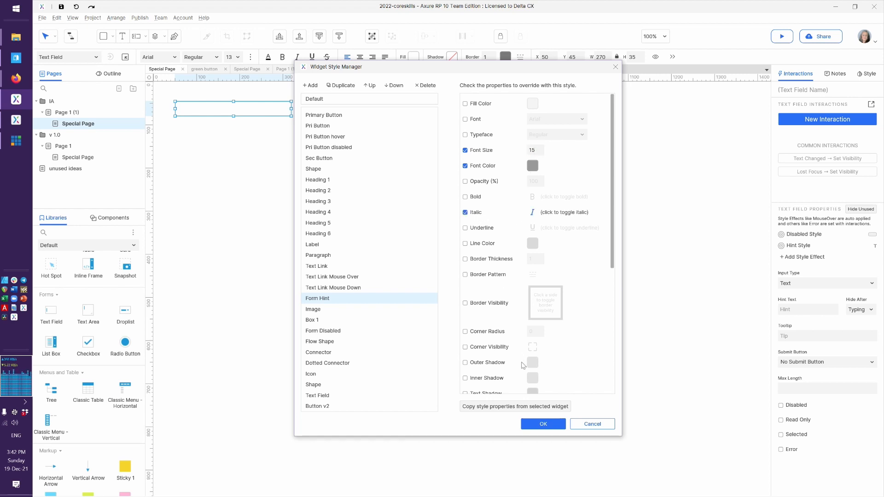
{"action": "left_click", "coordinate": [537, 424]}
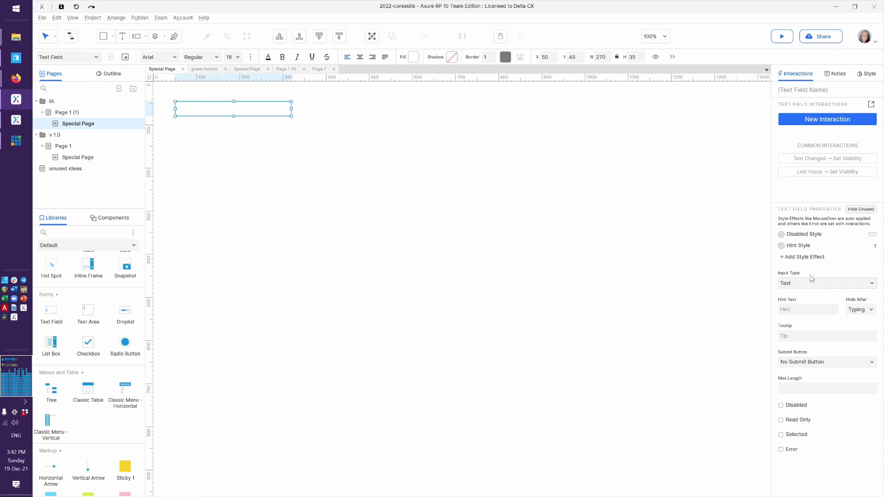
Step: Check which additional style effects the text field offers without adding one, keeping the field selected
{"action": "left_click", "coordinate": [796, 257]}
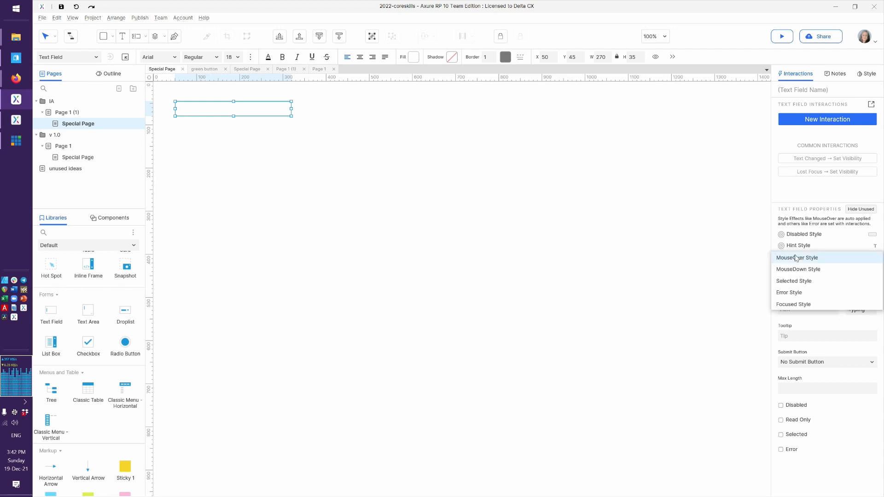
{"action": "left_click", "coordinate": [597, 201]}
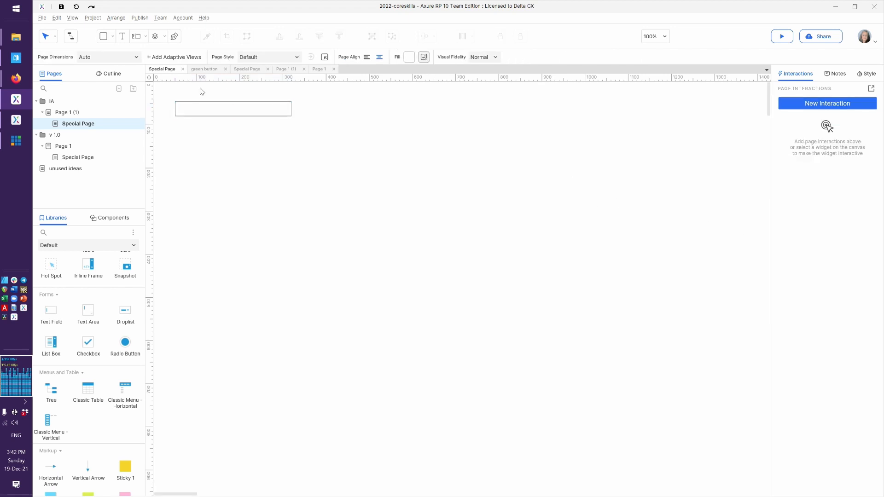
{"action": "left_click", "coordinate": [208, 103]}
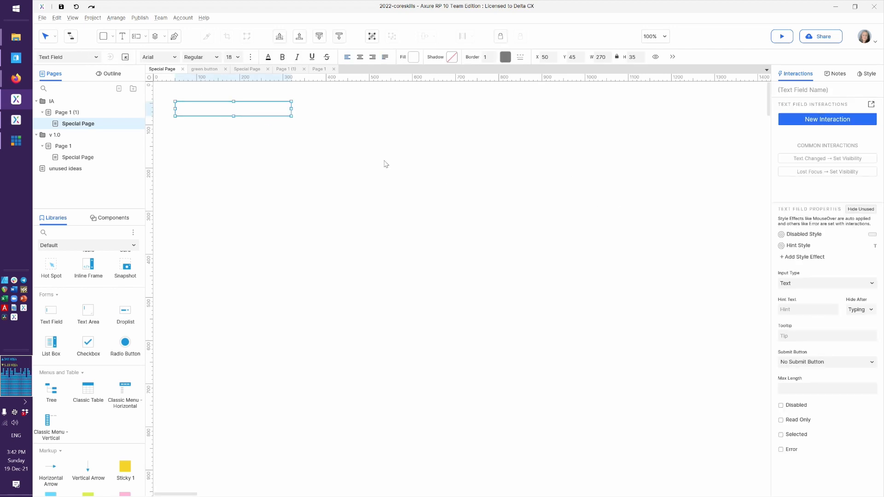
Step: In the browser preview, test focusing and leaving the text field, enter a first name, and return to the editor
{"action": "key", "text": "alt+Tab"}
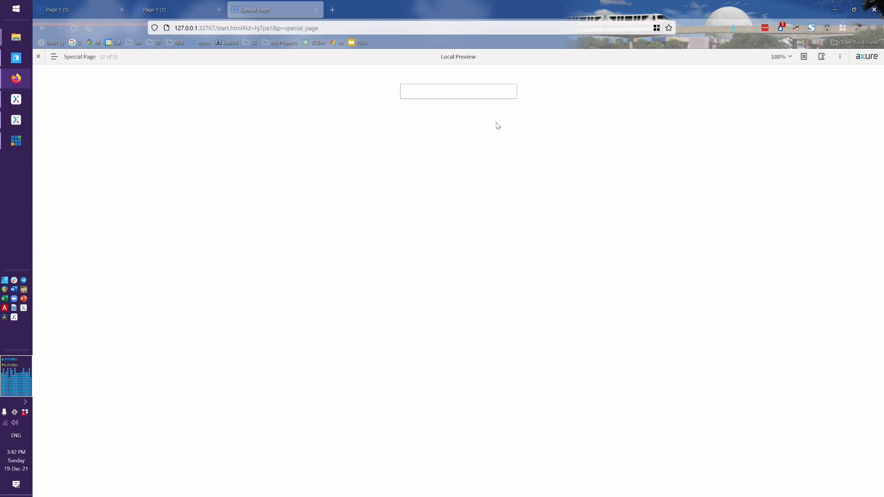
{"action": "left_click", "coordinate": [429, 90]}
{"action": "key", "text": "Tab"}
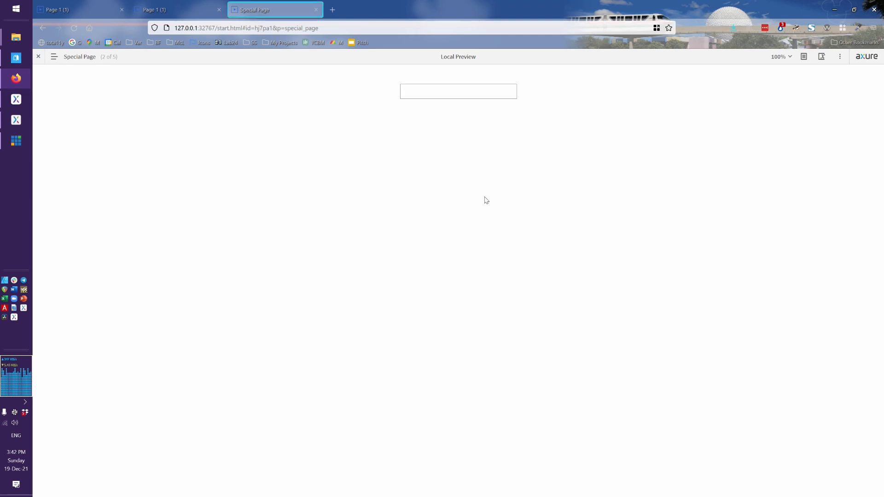
{"action": "left_click", "coordinate": [446, 148]}
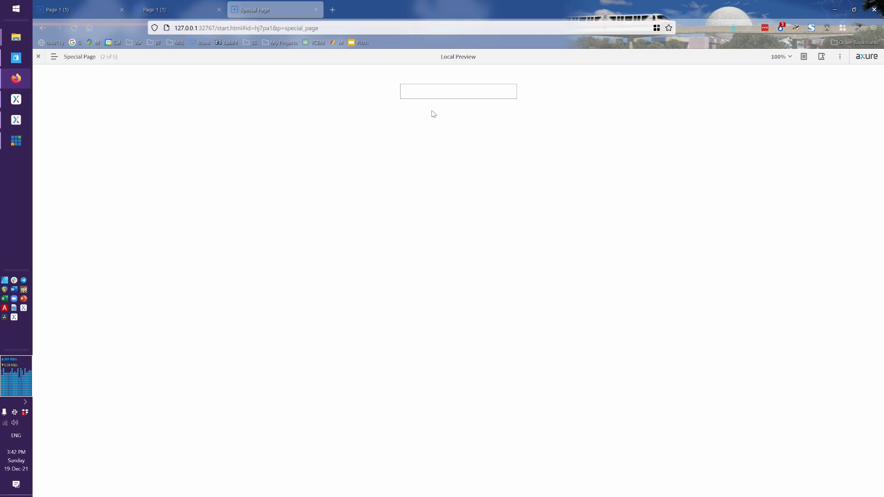
{"action": "left_click", "coordinate": [433, 91]}
{"action": "type", "text": "Debbie"}
{"action": "key", "text": "alt+Tab"}
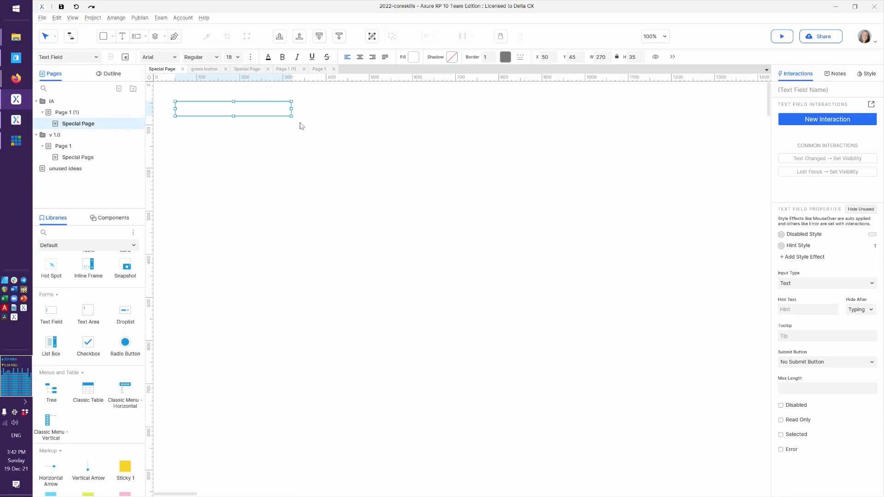
Step: Disable the text field, preview the page in the browser, and return to the editor
{"action": "left_click", "coordinate": [780, 406]}
{"action": "left_click", "coordinate": [572, 349]}
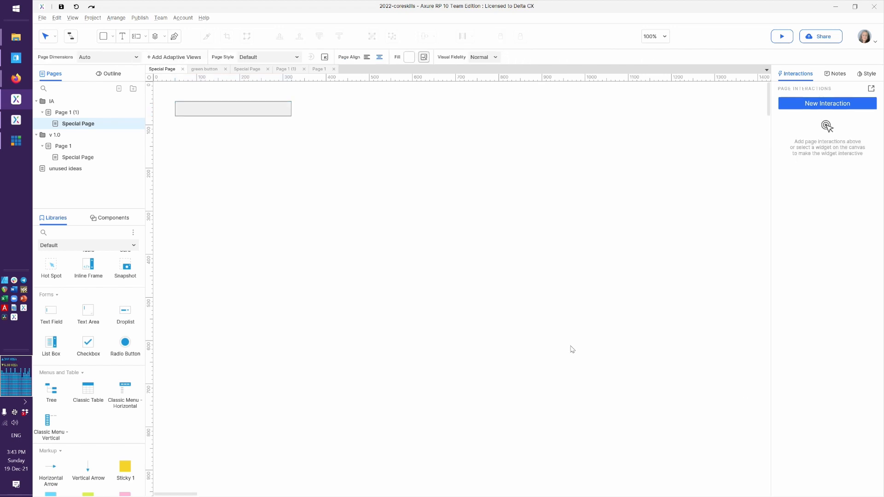
{"action": "key", "text": "ctrl+period"}
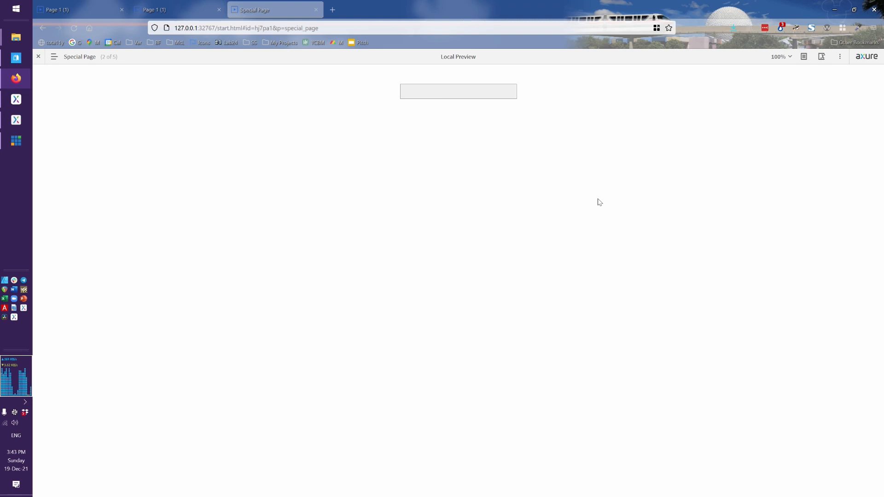
{"action": "key", "text": "alt+Tab"}
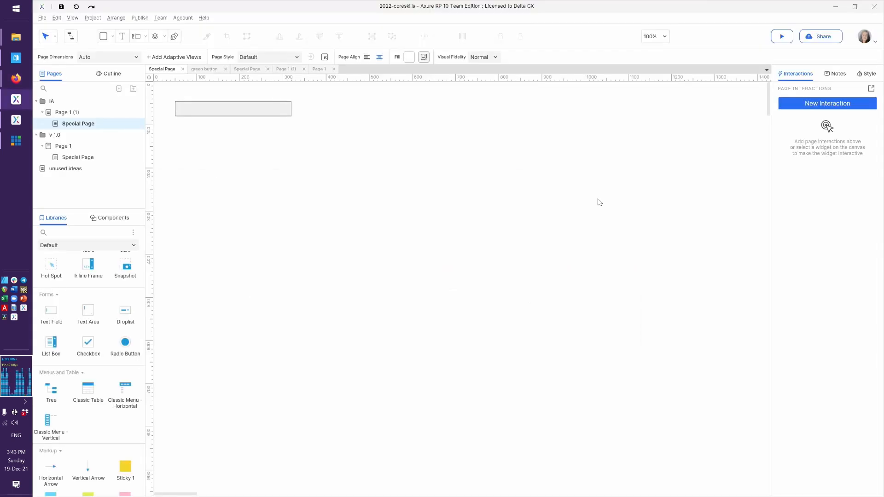
Step: Re-enable the text field and set its hint text to "First Name"
{"action": "left_click", "coordinate": [249, 111]}
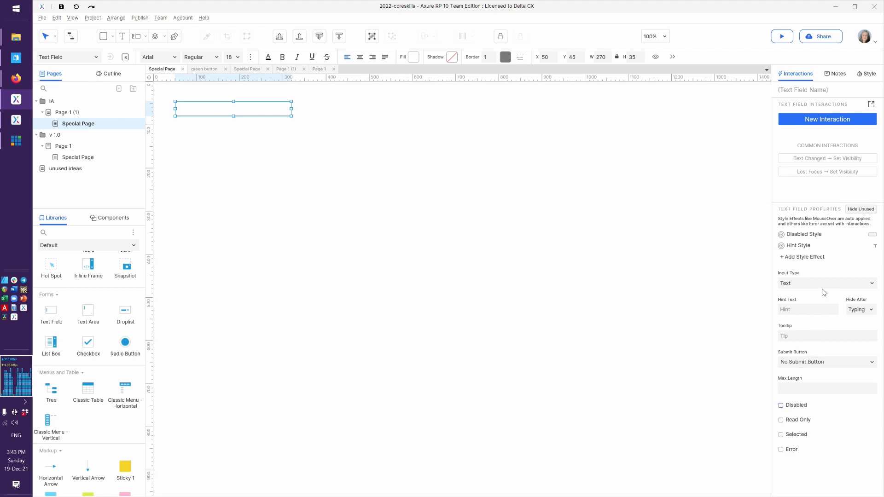
{"action": "left_click", "coordinate": [805, 311]}
{"action": "type", "text": "First Name"}
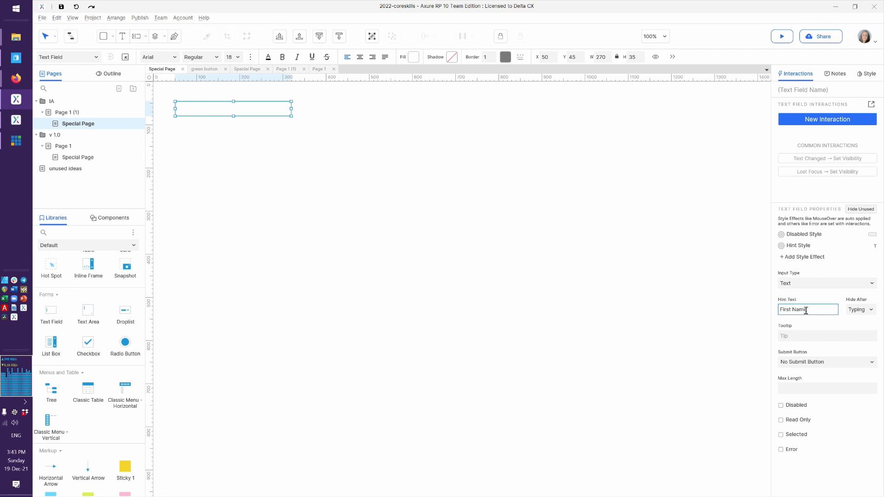
{"action": "left_click", "coordinate": [700, 313]}
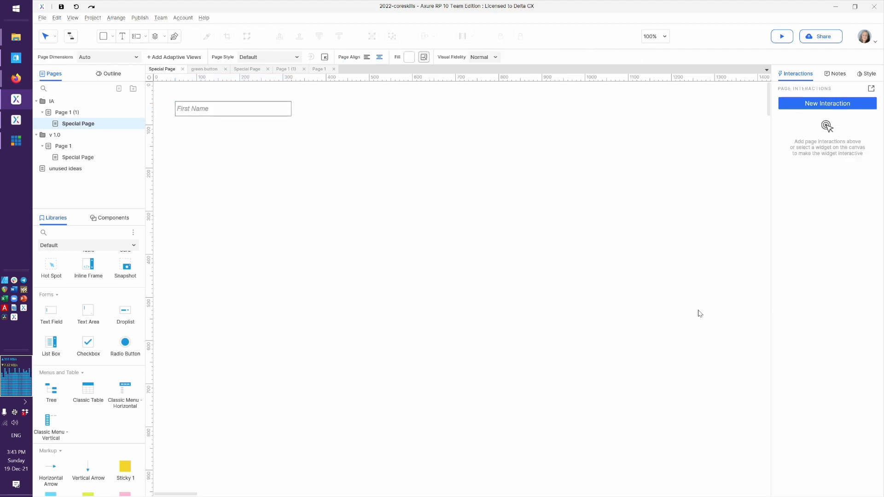
Step: Preview the page in the browser, enter and delete one letter in the text field, and return to the editor
{"action": "key", "text": "ctrl+period"}
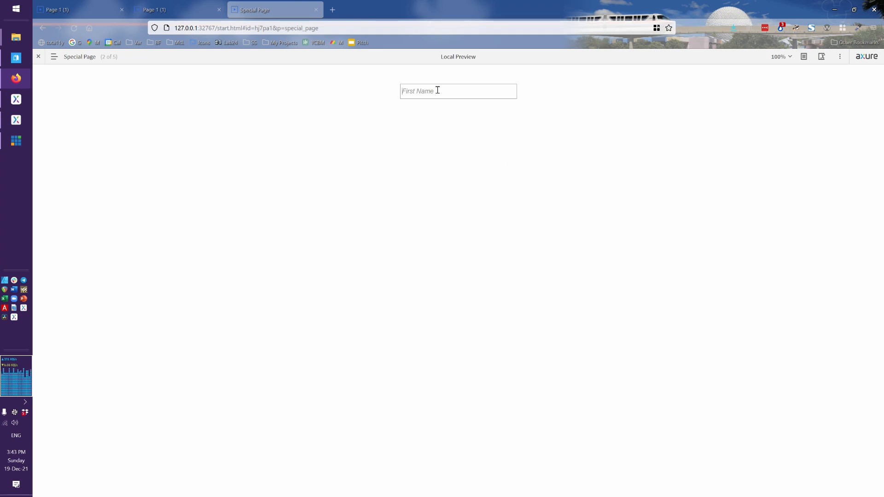
{"action": "type", "text": "D"}
{"action": "key", "text": "BackSpace"}
{"action": "key", "text": "alt+Tab"}
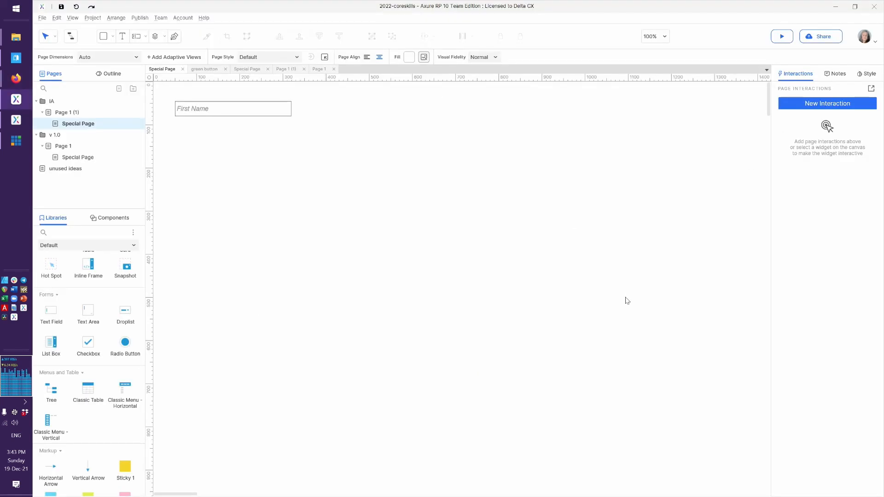
Step: Check the text field's options for hiding the hint text and for its submit button without changing either
{"action": "left_click", "coordinate": [251, 106]}
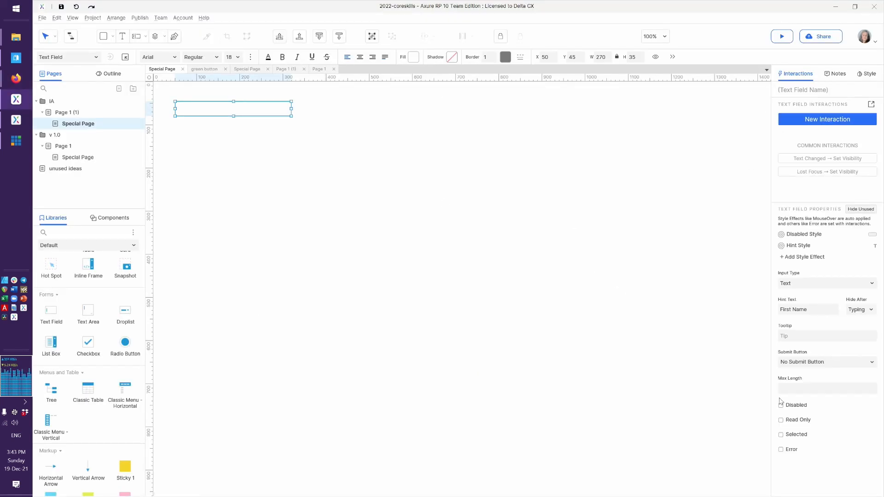
{"action": "left_click", "coordinate": [870, 312]}
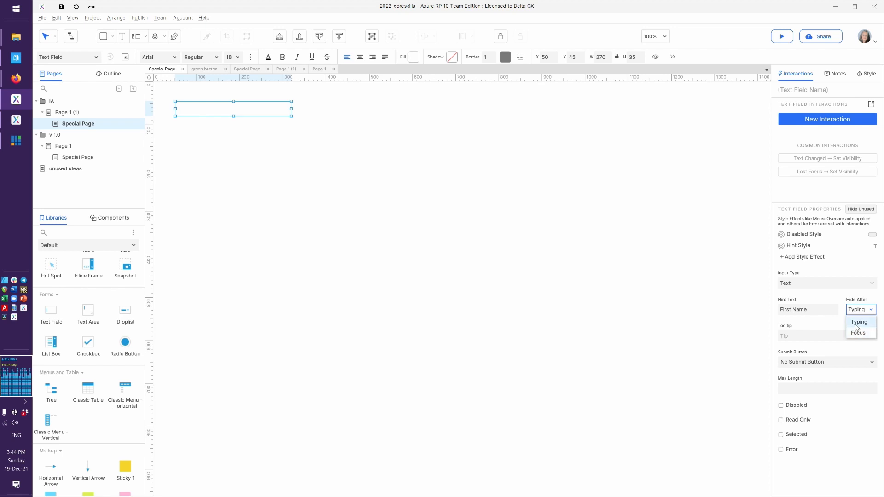
{"action": "left_click", "coordinate": [626, 320]}
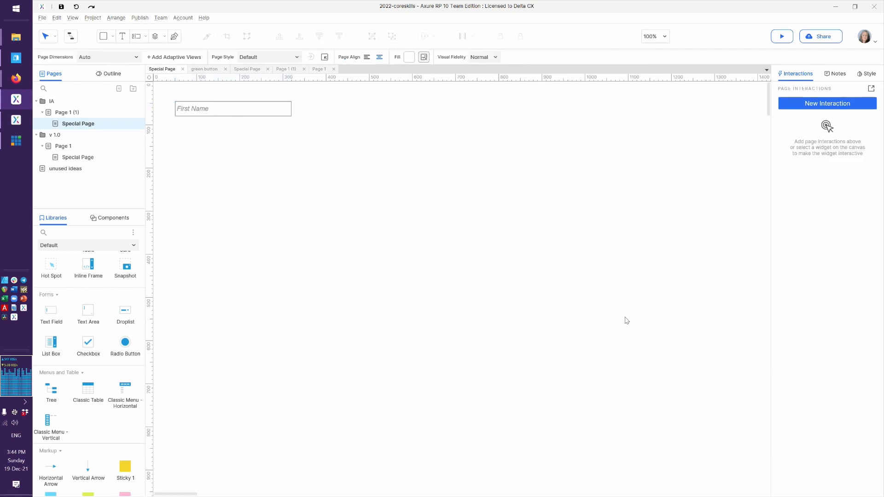
{"action": "left_click", "coordinate": [244, 110]}
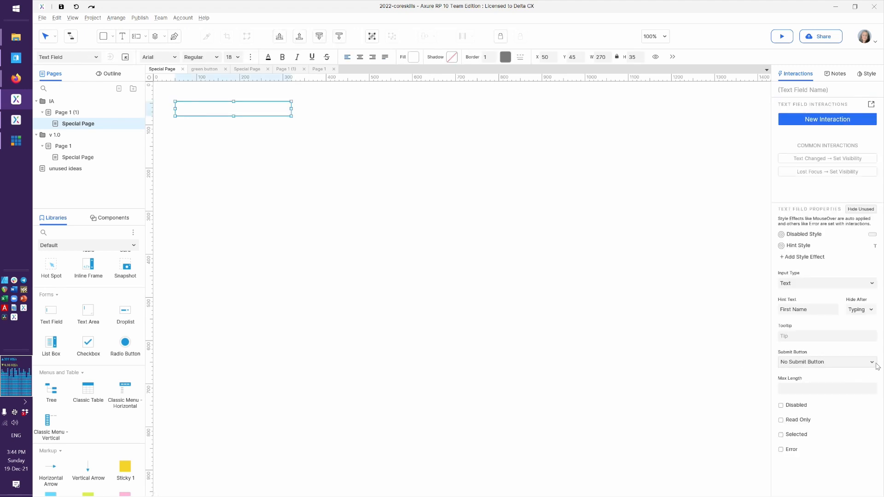
{"action": "left_click", "coordinate": [875, 364]}
{"action": "left_click", "coordinate": [639, 288]}
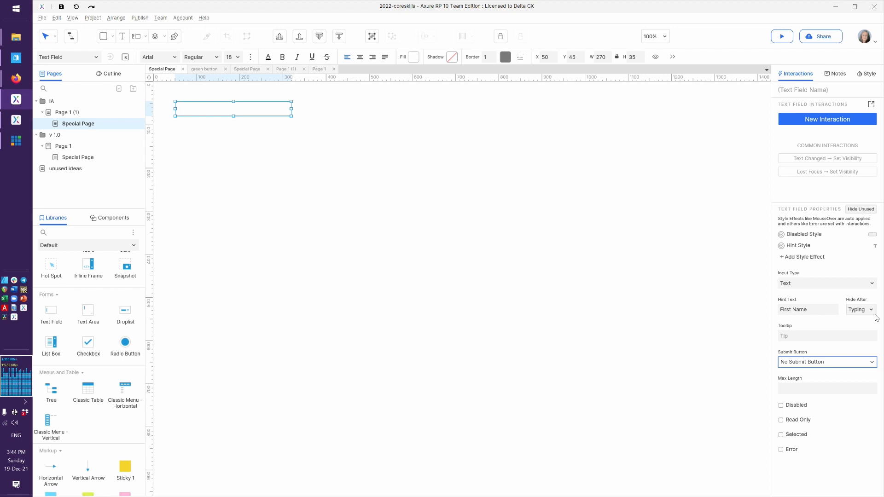
Step: Set the text field's input type to Password, test it in the browser preview with a dummy password, and return to the editor
{"action": "left_click", "coordinate": [804, 285]}
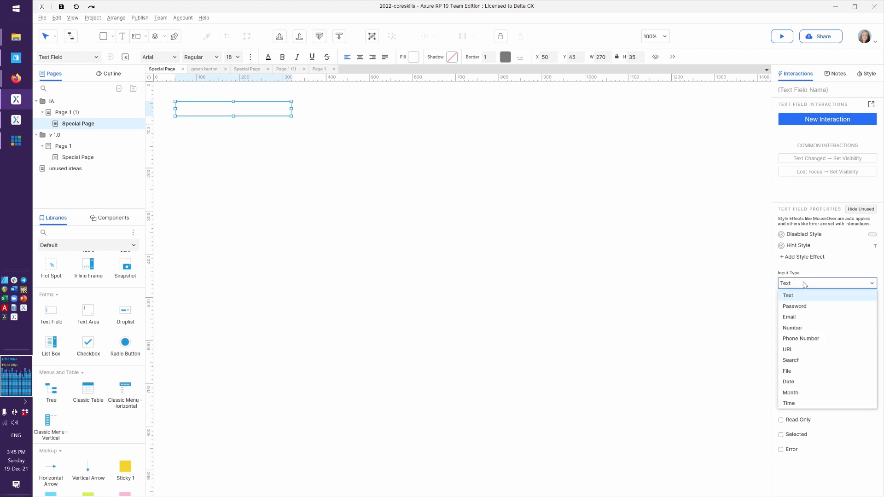
{"action": "left_click", "coordinate": [803, 306]}
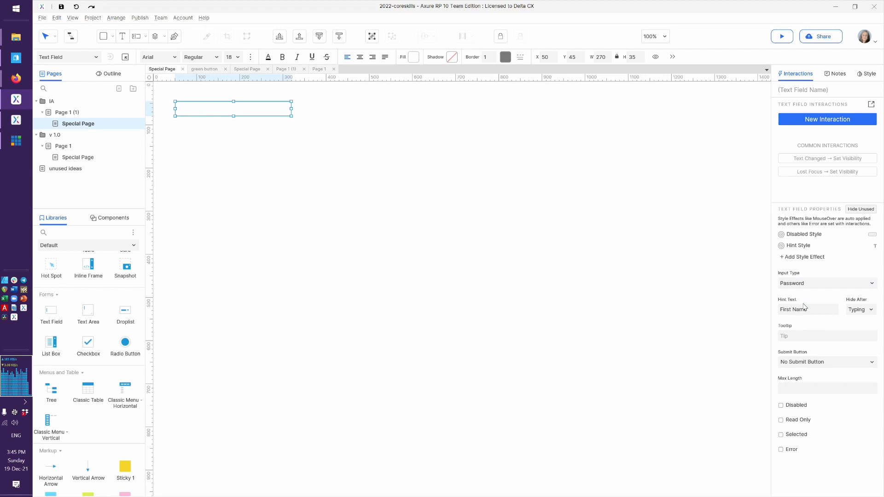
{"action": "key", "text": "ctrl+period"}
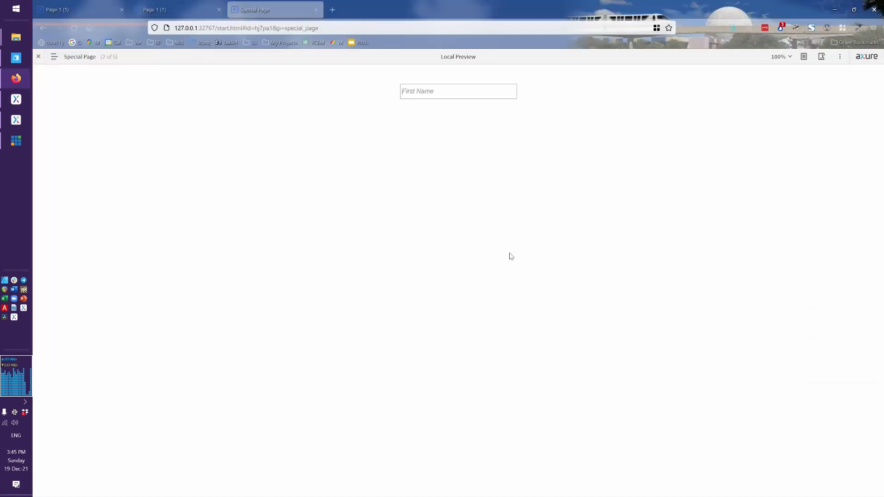
{"action": "left_click", "coordinate": [434, 92]}
{"action": "type", "text": "aaaaaaaaaaaaaaaaaaaaaaaaa"}
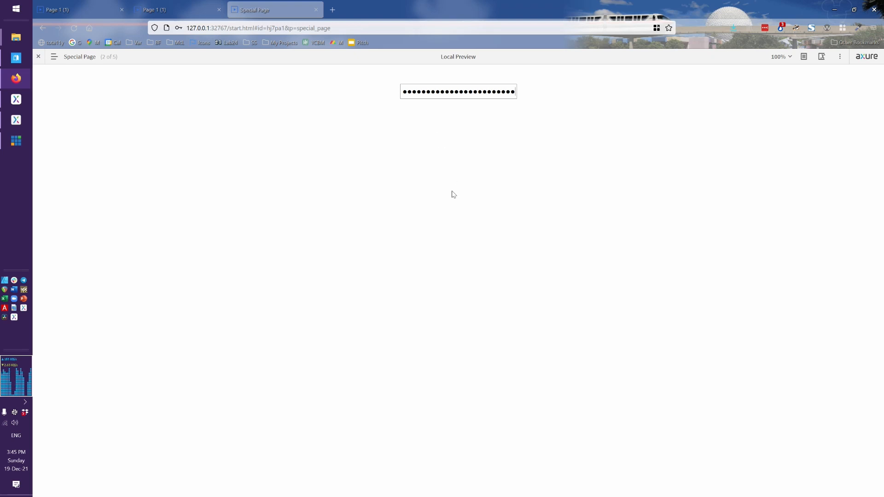
{"action": "key", "text": "alt+Tab"}
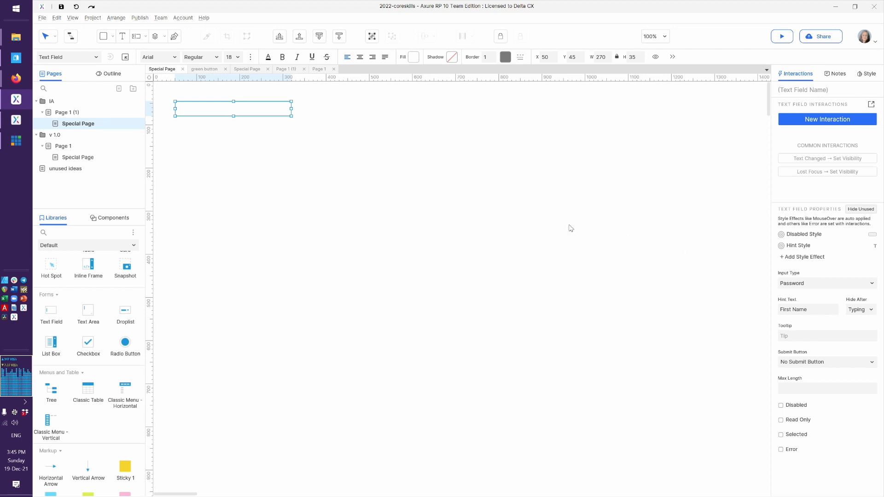
Step: Set the text field's input type to Email, test it in the browser preview with a first name, and return to the editor
{"action": "left_click", "coordinate": [823, 286]}
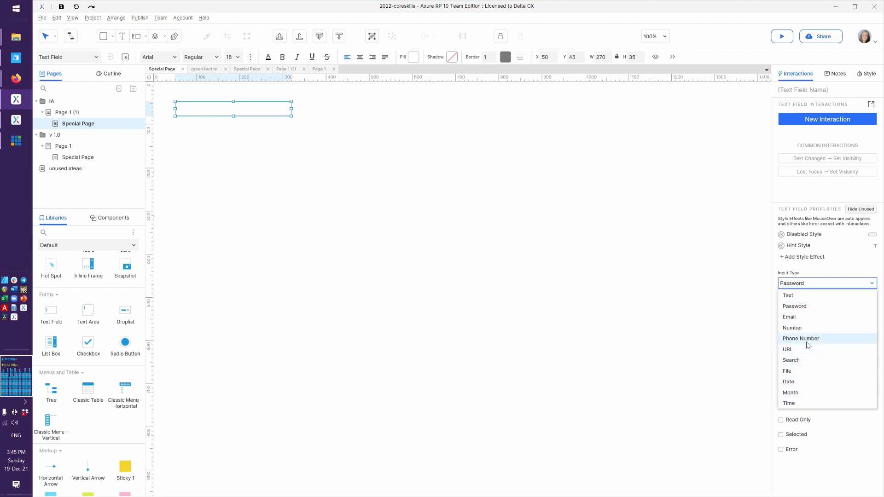
{"action": "left_click", "coordinate": [797, 317]}
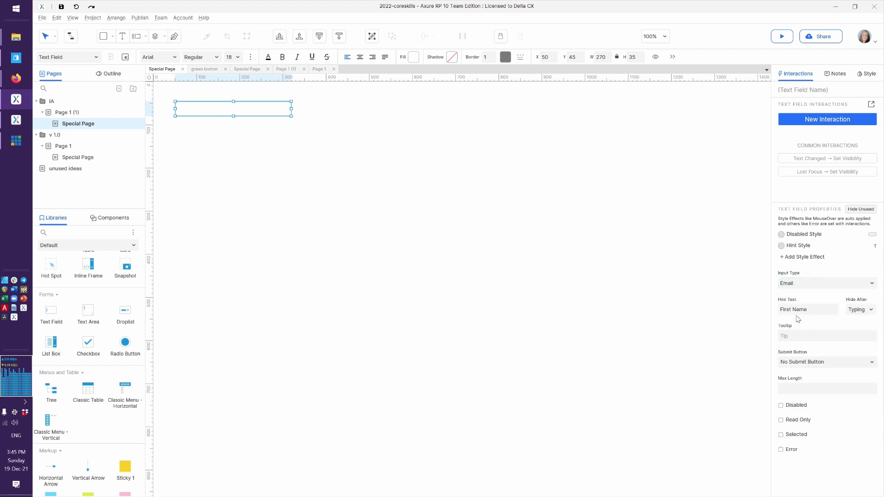
{"action": "key", "text": "ctrl+period"}
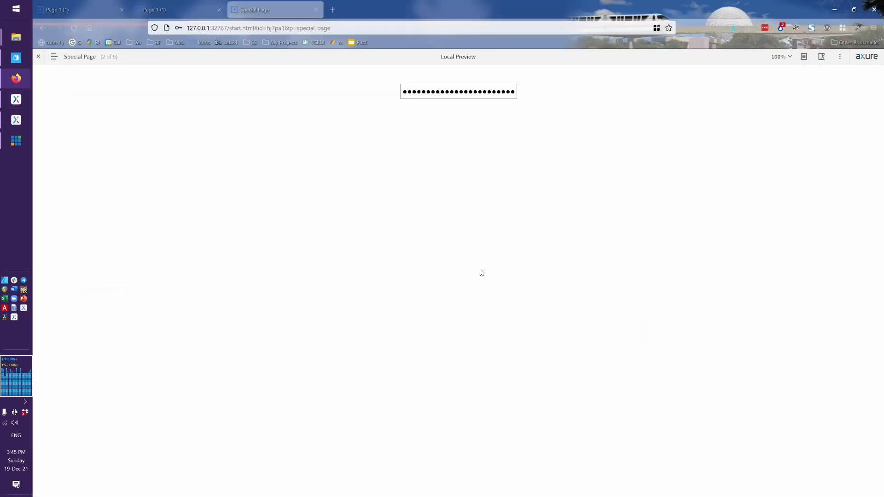
{"action": "key", "text": "ctrl+t"}
{"action": "key", "text": "ctrl+w"}
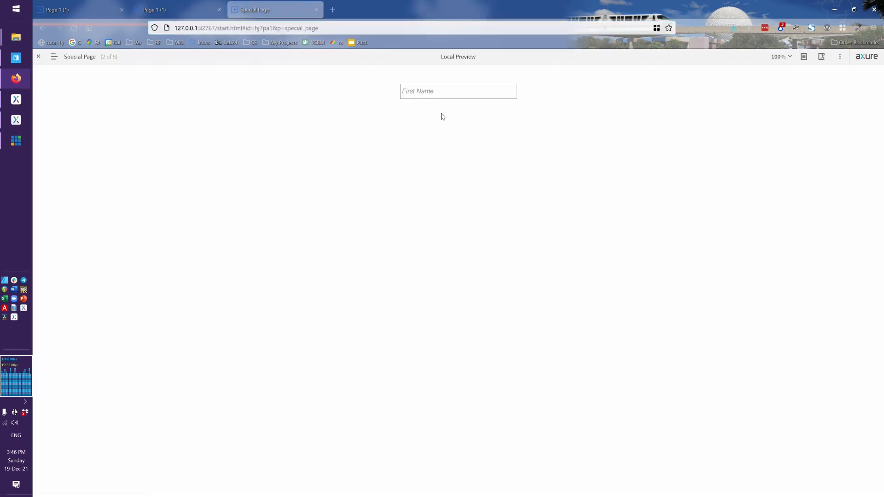
{"action": "left_click", "coordinate": [440, 91]}
{"action": "type", "text": "Debbie"}
{"action": "key", "text": "alt+Tab"}
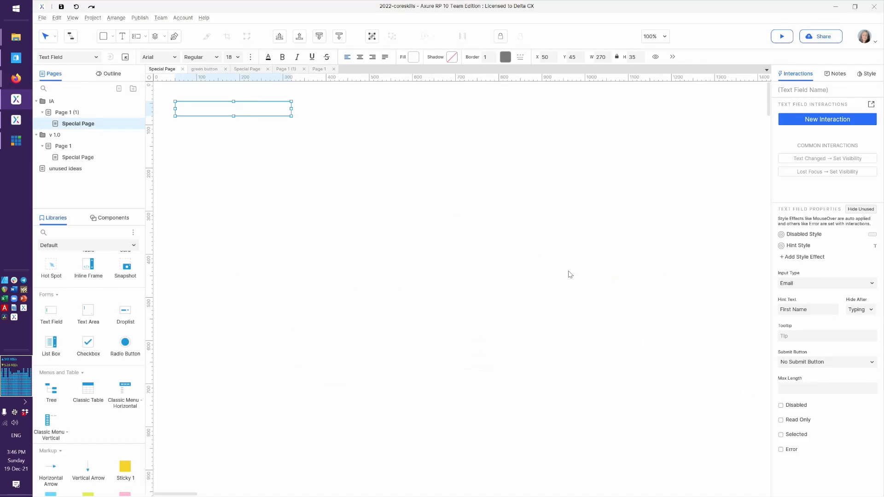
Step: Set the text field's input type to Number and reload the page in the browser preview
{"action": "left_click", "coordinate": [821, 287]}
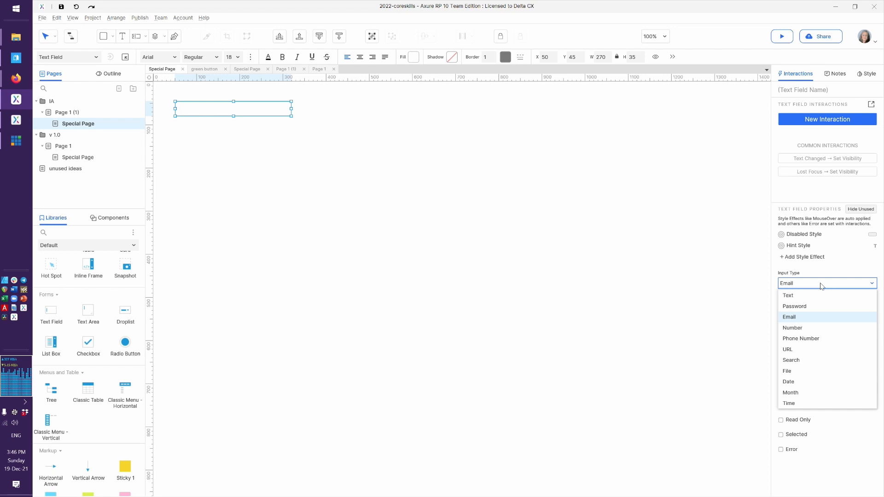
{"action": "left_click", "coordinate": [800, 329]}
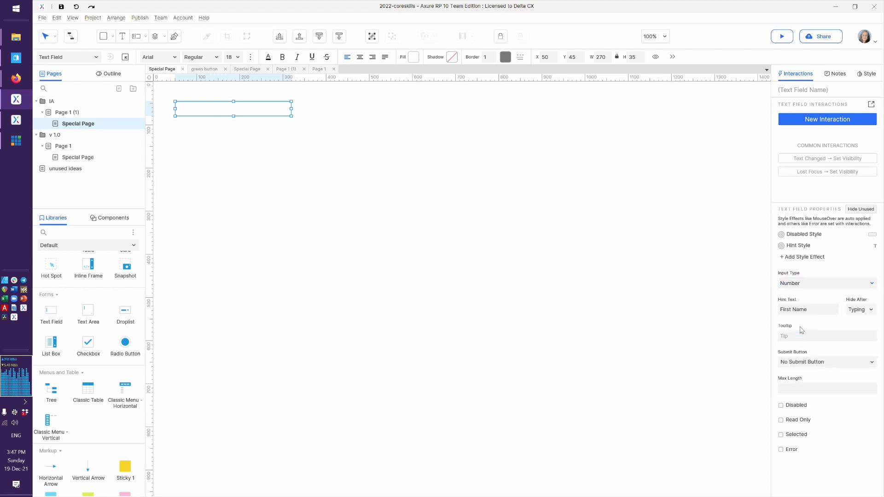
{"action": "left_click", "coordinate": [415, 284]}
{"action": "key", "text": "alt+Tab"}
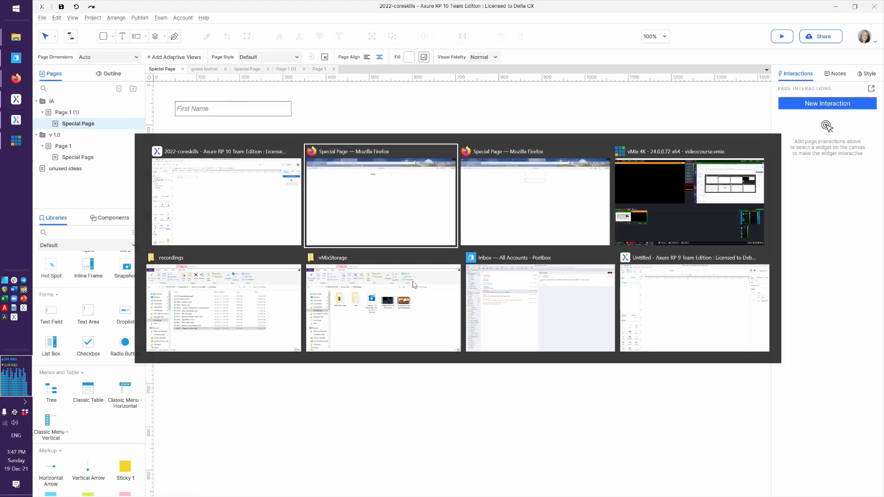
{"action": "key", "text": "F5"}
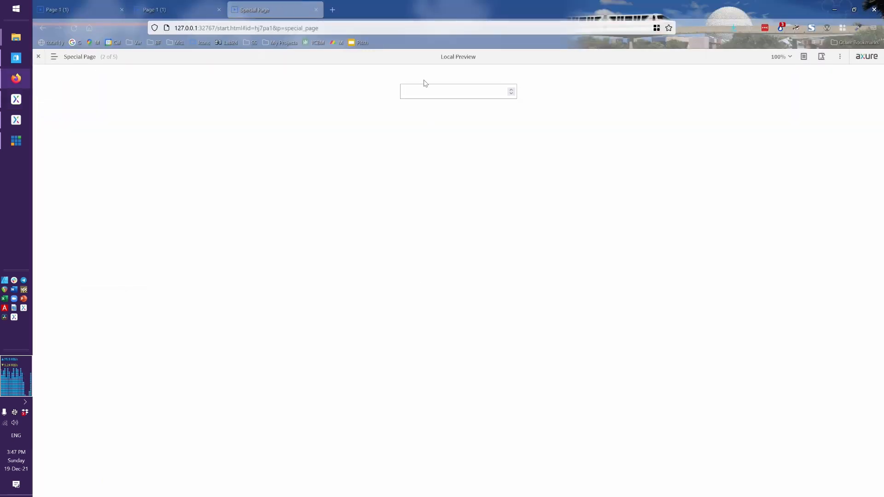
Step: Test the number field with a first name and with 7, step the value up to 11 and down to 9, and return to the editor
{"action": "type", "text": "Debbie"}
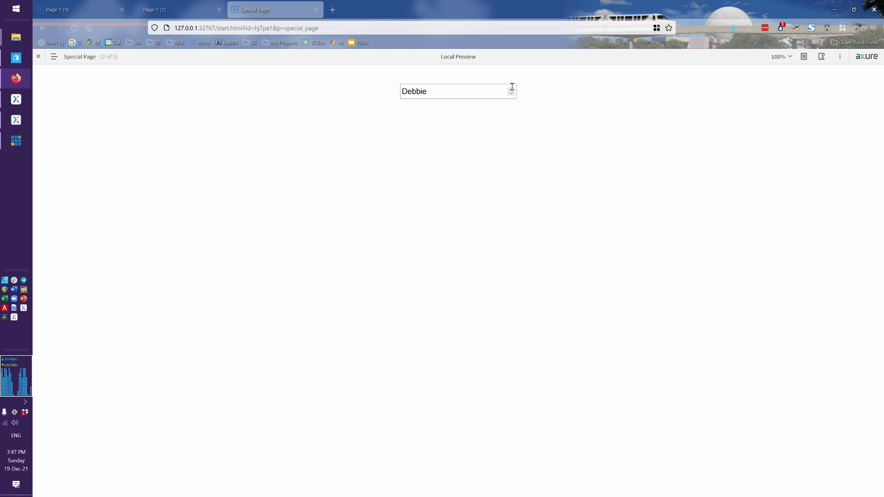
{"action": "double_click", "coordinate": [465, 96]}
{"action": "type", "text": "7"}
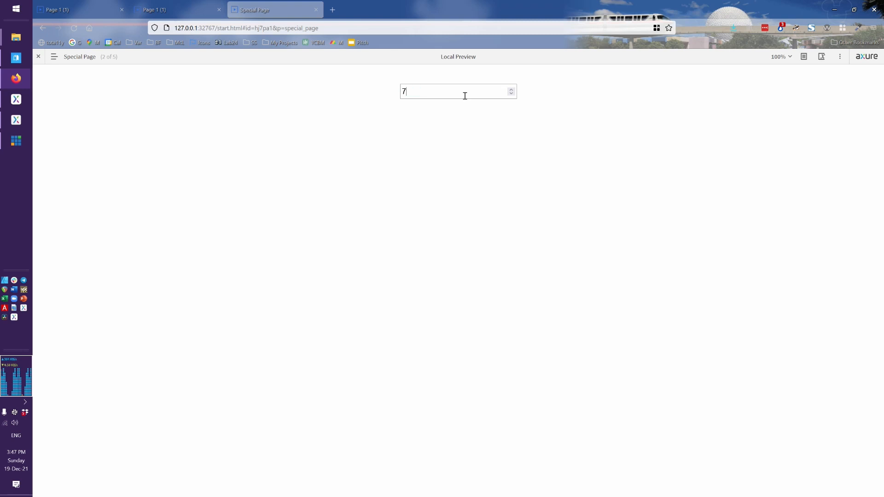
{"action": "left_click", "coordinate": [513, 92]}
{"action": "left_click", "coordinate": [512, 91]}
{"action": "left_click", "coordinate": [512, 90]}
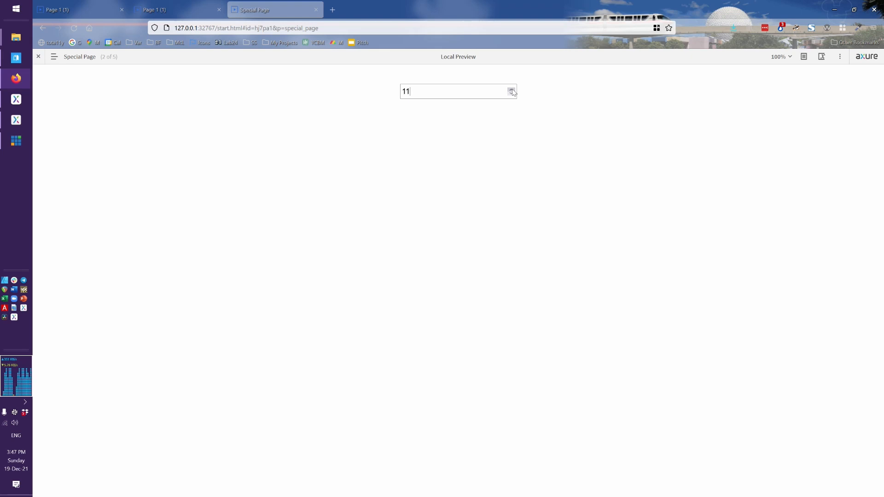
{"action": "left_click", "coordinate": [511, 94]}
{"action": "left_click", "coordinate": [512, 94]}
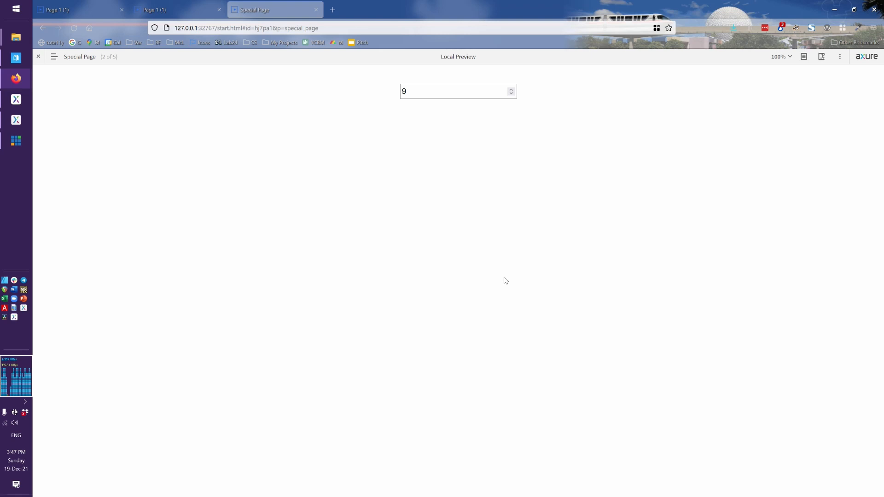
{"action": "key", "text": "alt+Tab"}
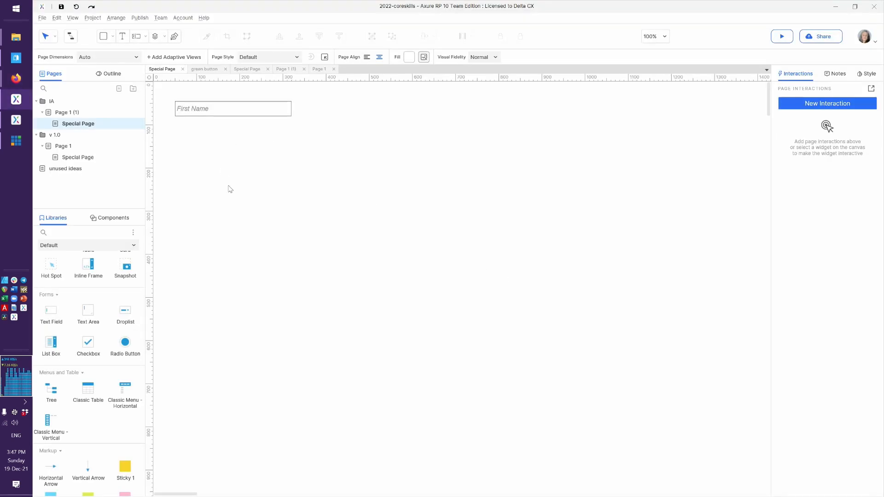
Step: Add a Box 1 widget below the text field, size it to 20 by 30, and set its border width to 0
{"action": "left_click", "coordinate": [252, 113]}
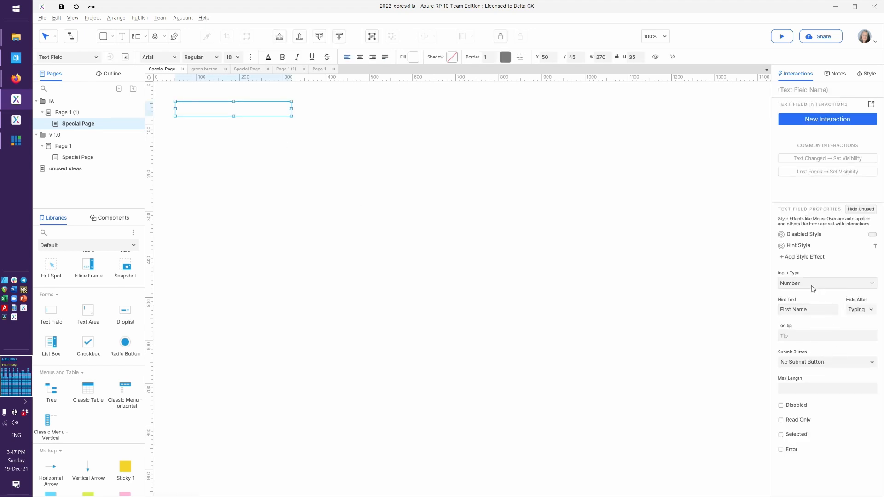
{"action": "scroll", "coordinate": [103, 337], "scroll_direction": "up", "scroll_amount": 5}
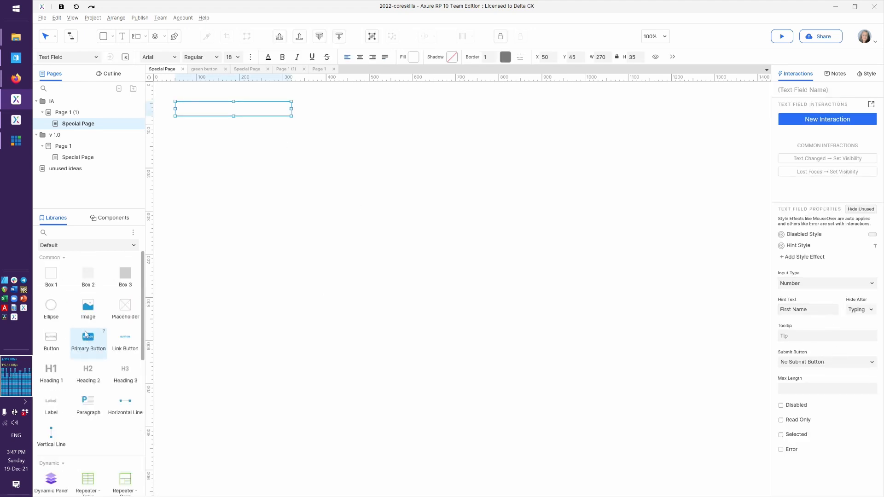
{"action": "left_click_drag", "start_coordinate": [53, 279], "coordinate": [255, 132]}
{"action": "left_click_drag", "start_coordinate": [382, 204], "coordinate": [262, 143]}
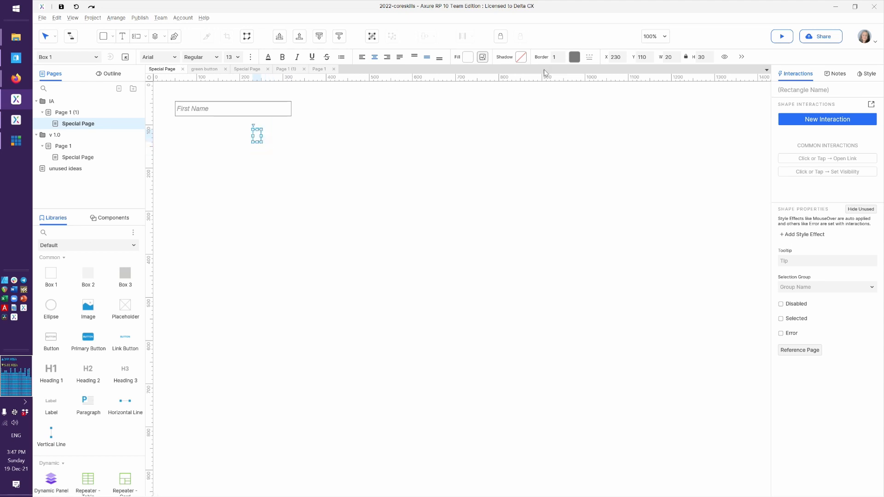
{"action": "left_click", "coordinate": [555, 57]}
{"action": "type", "text": "0"}
{"action": "left_click", "coordinate": [331, 187]}
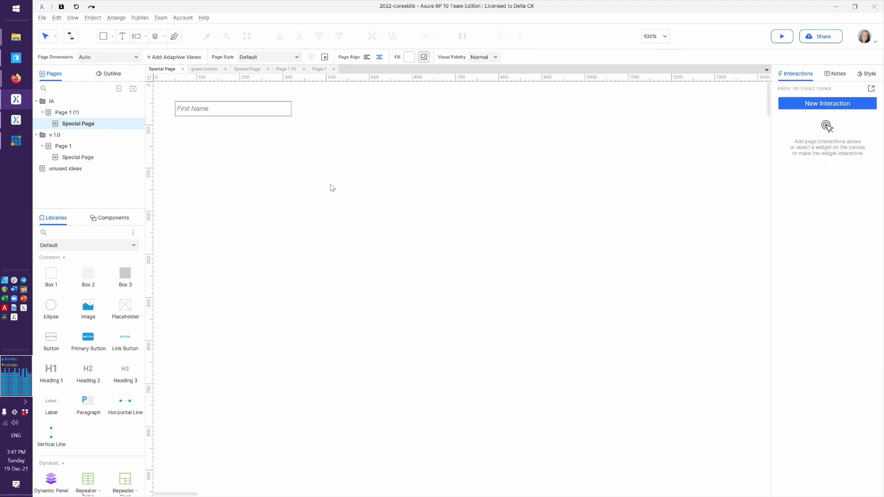
Step: Cover the right end of the text field with the borderless box at about X 297, Y 48, and check it in the browser preview
{"action": "left_click_drag", "start_coordinate": [259, 145], "coordinate": [285, 114]}
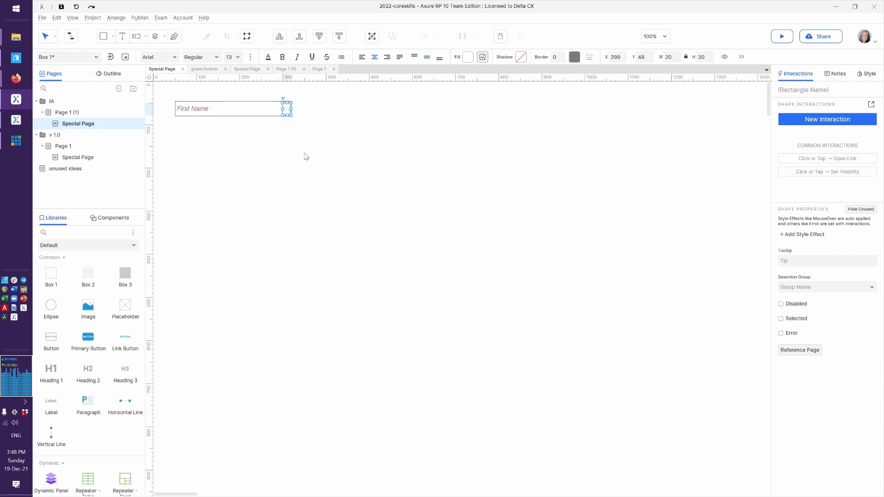
{"action": "key", "text": "ctrl+period"}
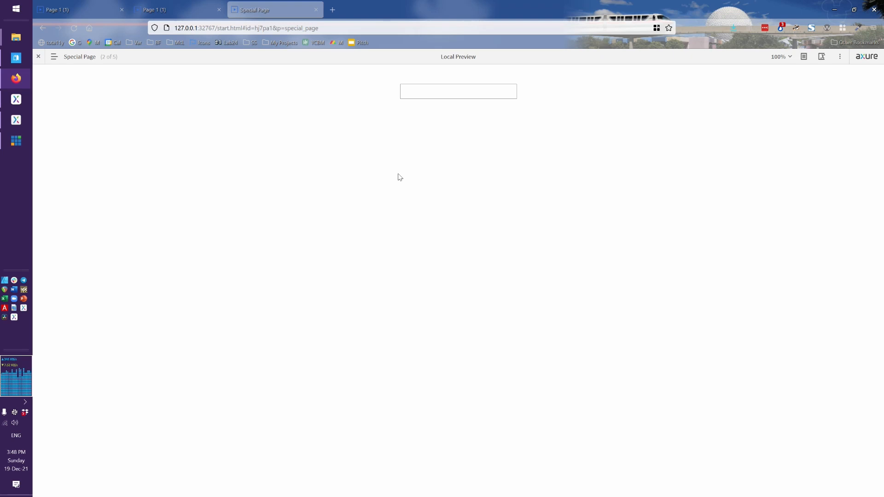
{"action": "key", "text": "alt+Tab"}
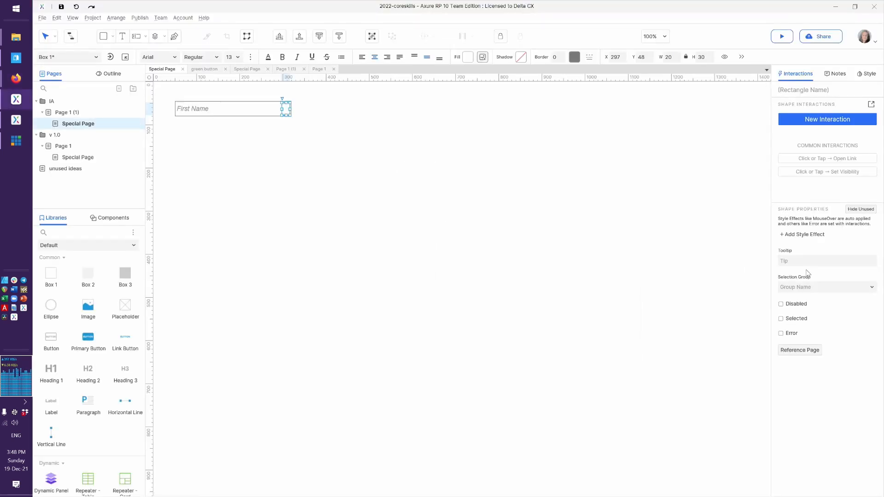
Step: Remove the borderless box covering the end of the text field and review the field's input type options
{"action": "left_click", "coordinate": [259, 121]}
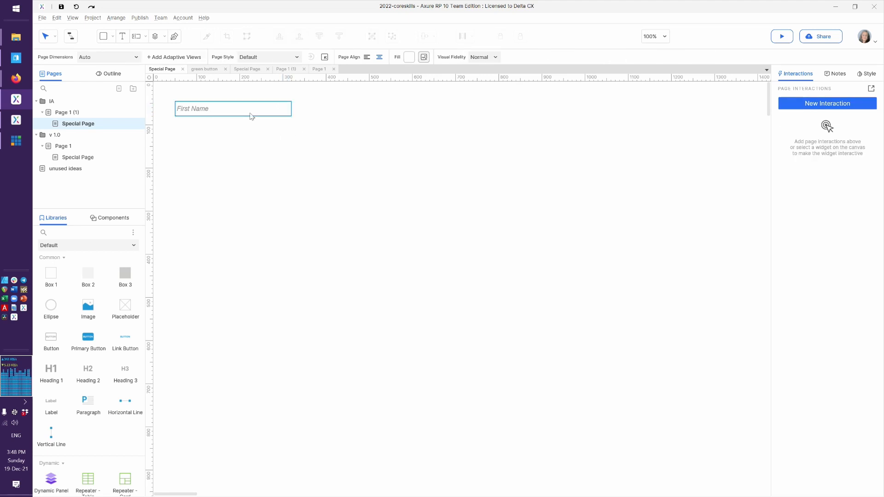
{"action": "left_click", "coordinate": [250, 114]}
{"action": "left_click", "coordinate": [825, 283]}
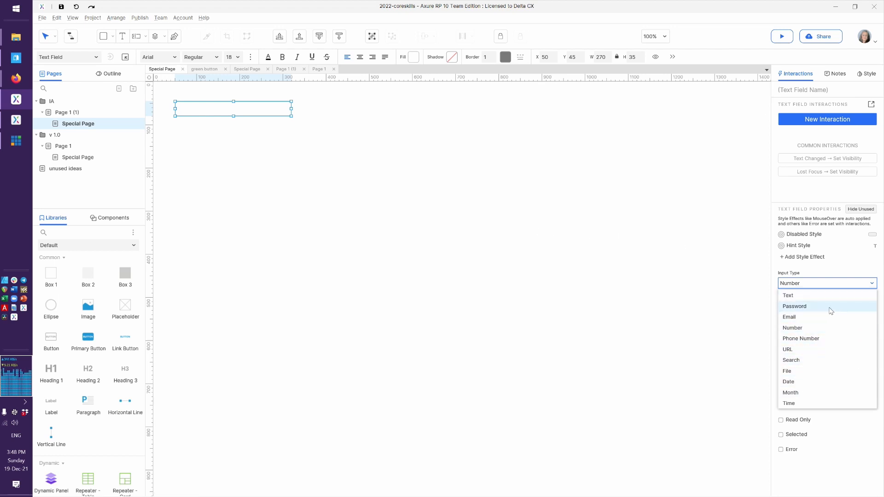
{"action": "left_click", "coordinate": [225, 158]}
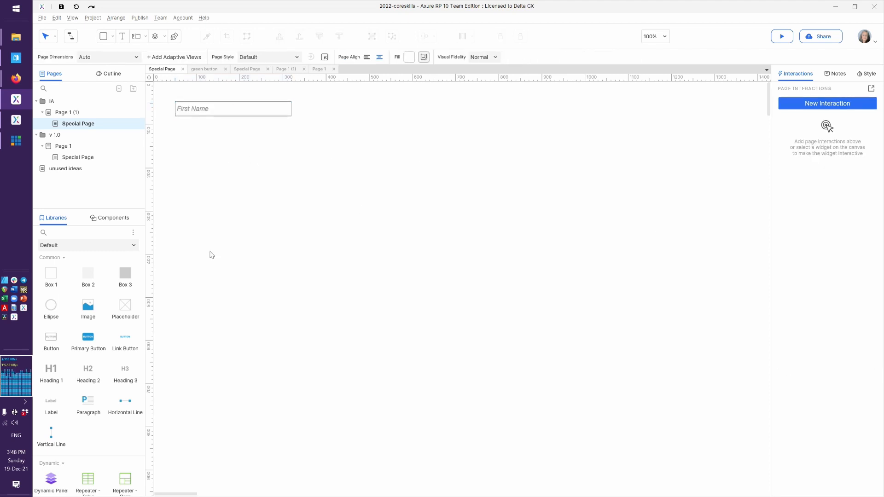
Step: Add a Text Area below the text field at X 50, Y 120, and review its Disabled Style settings
{"action": "scroll", "coordinate": [97, 356], "scroll_direction": "down", "scroll_amount": 5}
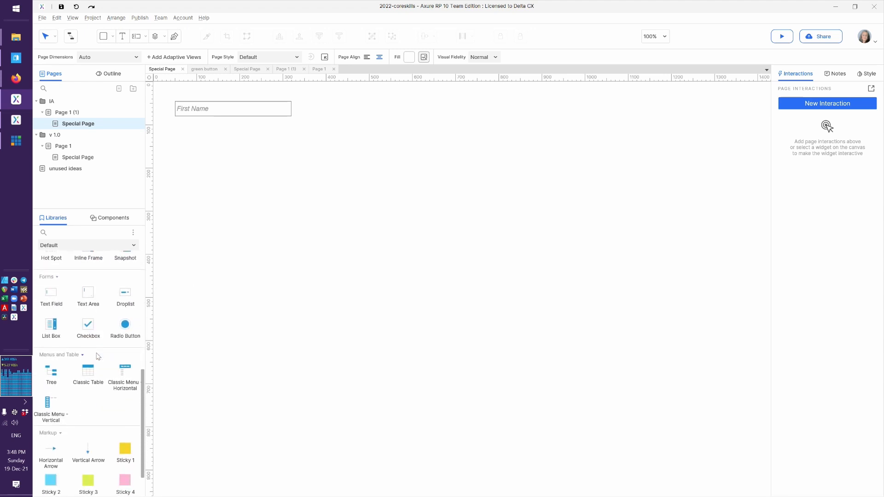
{"action": "left_click_drag", "start_coordinate": [89, 297], "coordinate": [174, 130]}
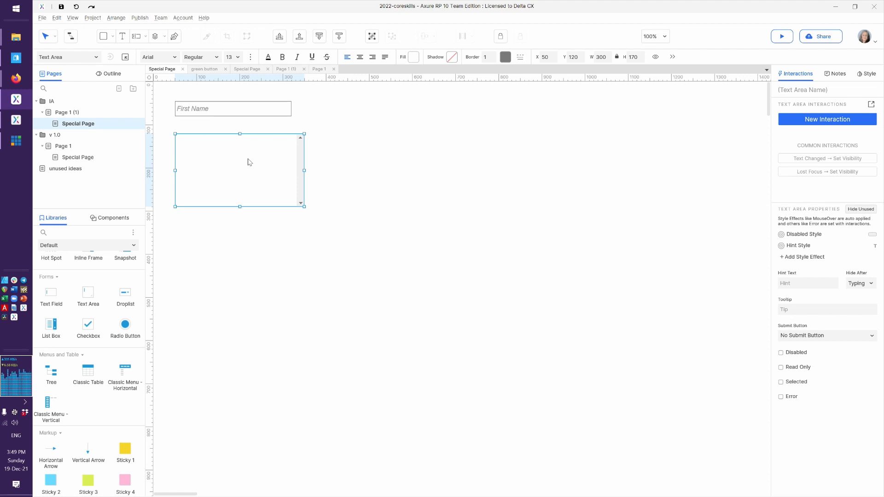
{"action": "left_click", "coordinate": [814, 235]}
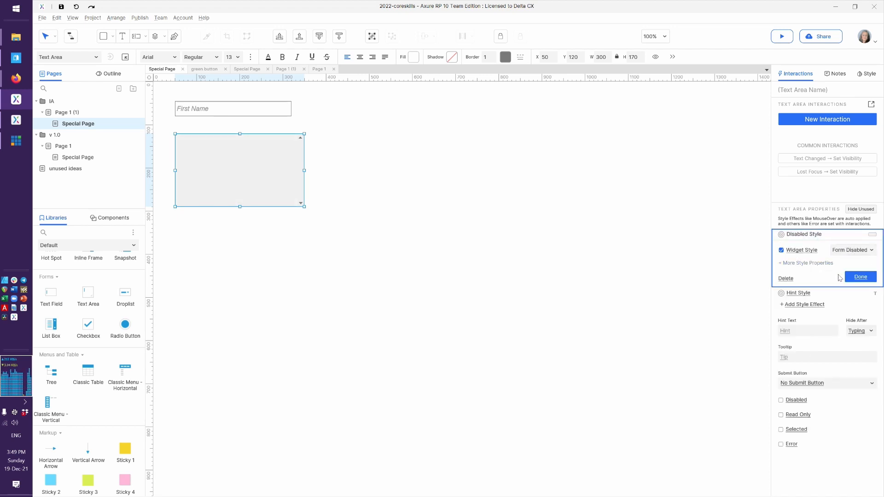
{"action": "left_click", "coordinate": [861, 276]}
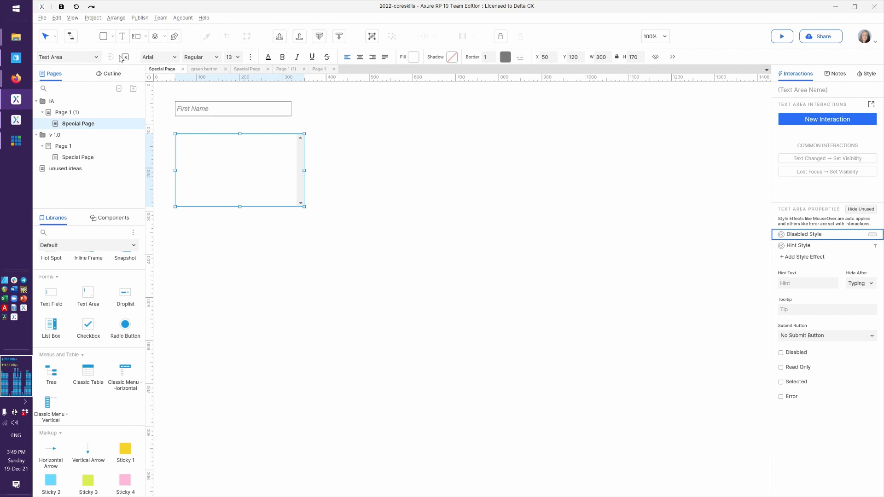
Step: Reload the page in the browser preview, enter sample text in the text area and text field, and return to the editor
{"action": "key", "text": "alt+Tab"}
{"action": "key", "text": "F5"}
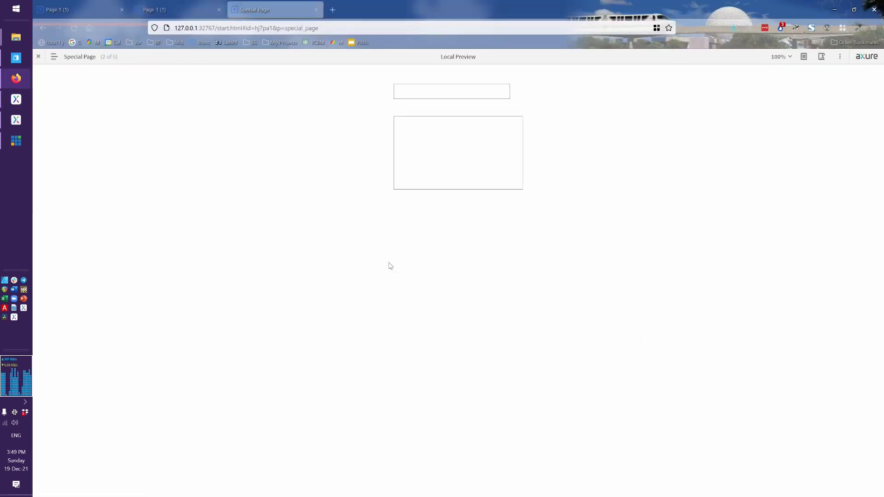
{"action": "left_click", "coordinate": [427, 147]}
{"action": "type", "text": "dsfsd;lfks"}
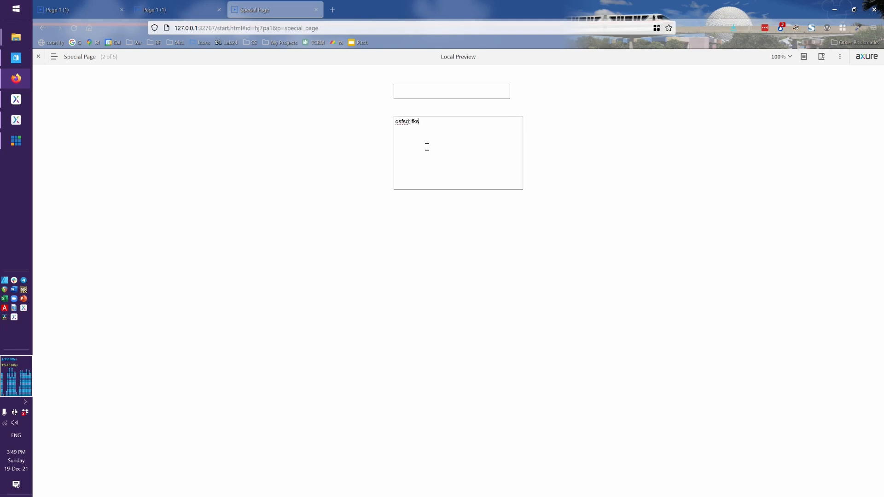
{"action": "type", "text": "d;lfksd;lfk;sdflksdfksd;fksdl;kf"}
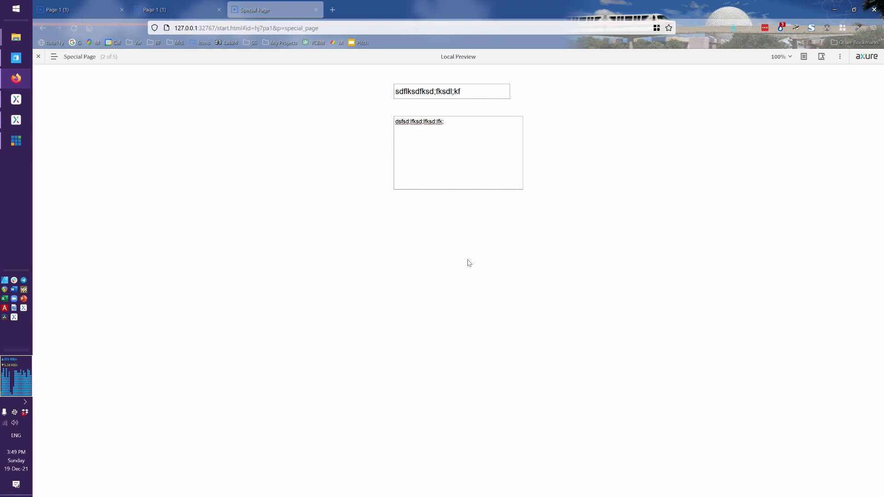
{"action": "key", "text": "alt+Tab"}
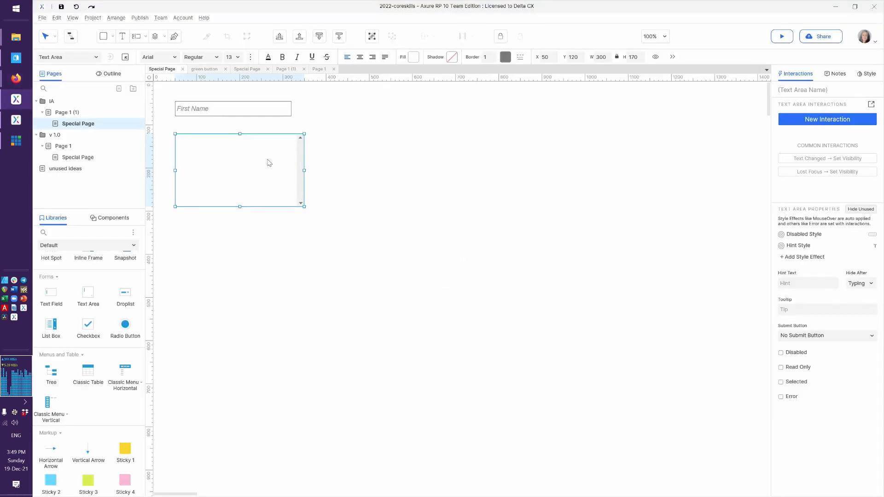
{"action": "left_click", "coordinate": [124, 57]}
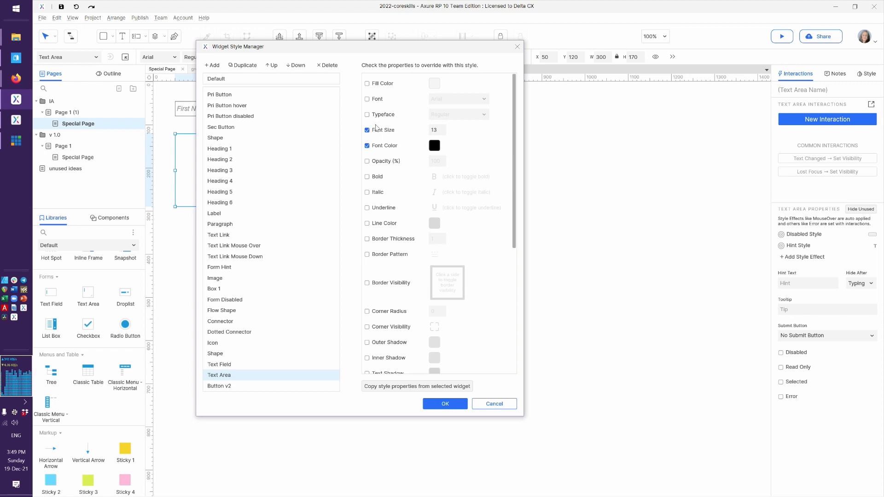
{"action": "double_click", "coordinate": [437, 129]}
{"action": "left_click", "coordinate": [405, 245]}
{"action": "left_click", "coordinate": [492, 406]}
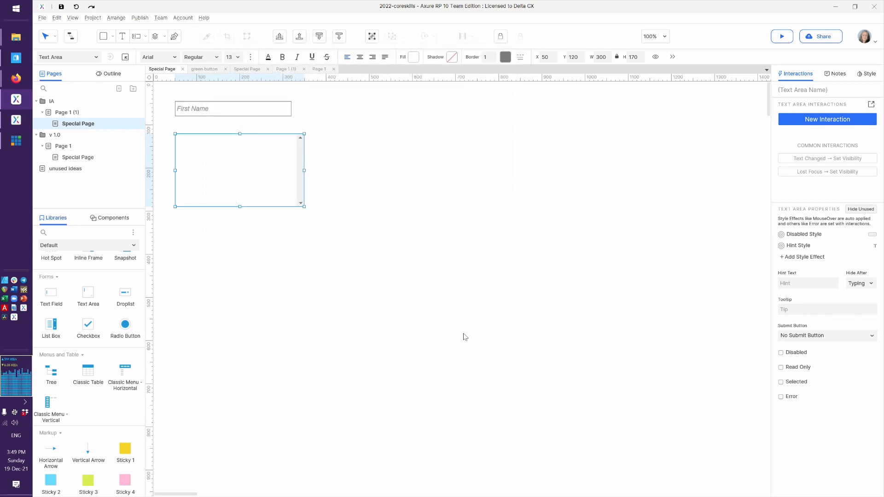
Step: Refresh the browser preview, test the text area with random letters while comparing it with the editor, and return to the editor
{"action": "key", "text": "alt+Tab"}
{"action": "key", "text": "F5"}
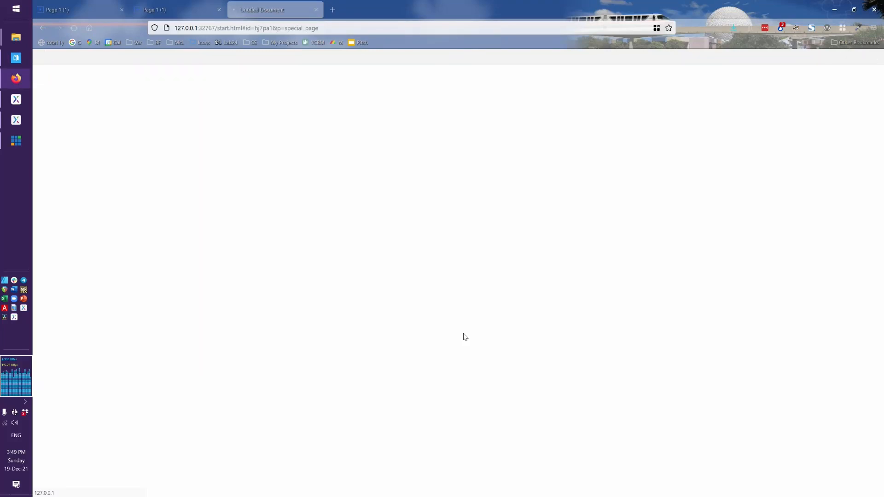
{"action": "left_click", "coordinate": [451, 162]}
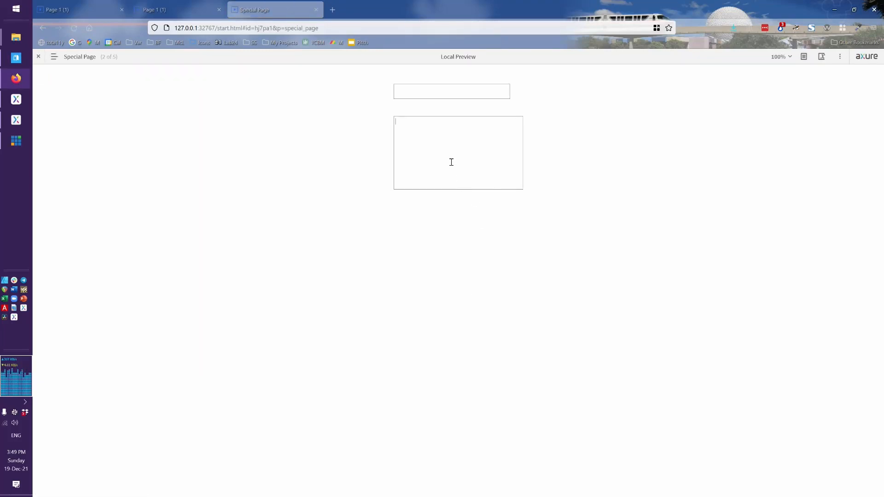
{"action": "type", "text": "asdsdhasdfsdfh"}
{"action": "key", "text": "alt+Tab"}
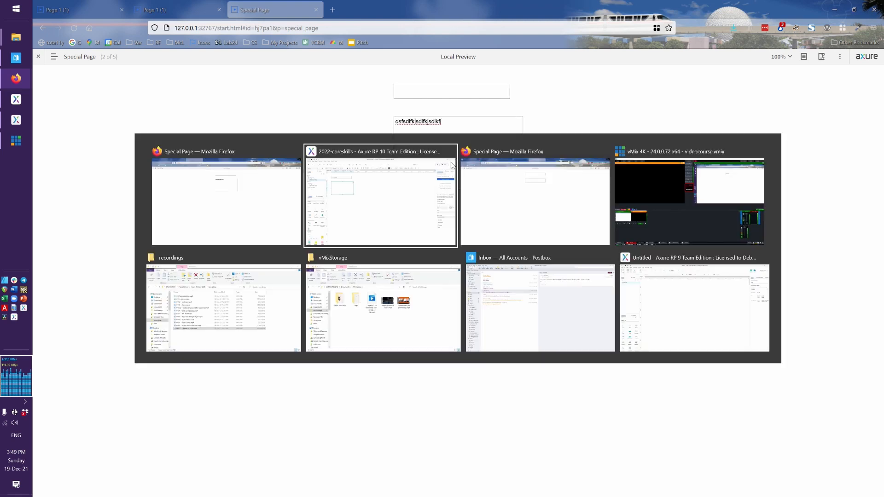
{"action": "key", "text": "alt+Tab"}
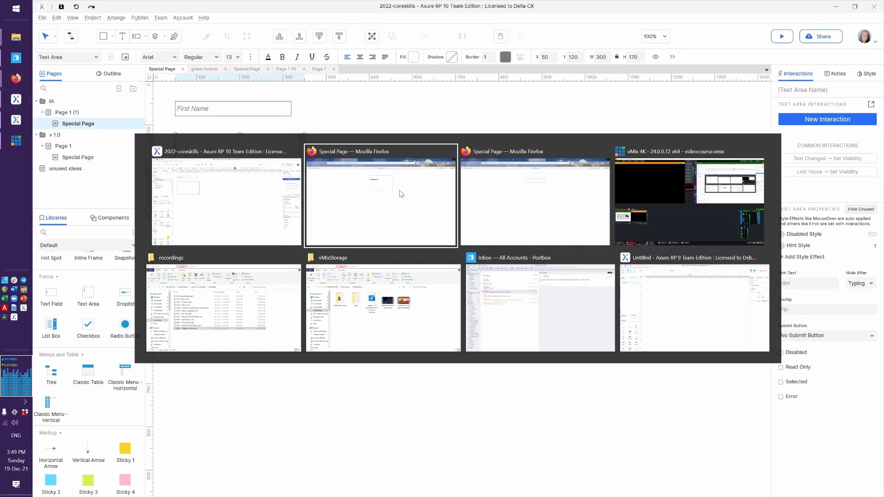
{"action": "type", "text": "sdfsdfsdfsdf"}
{"action": "key", "text": "alt+Tab"}
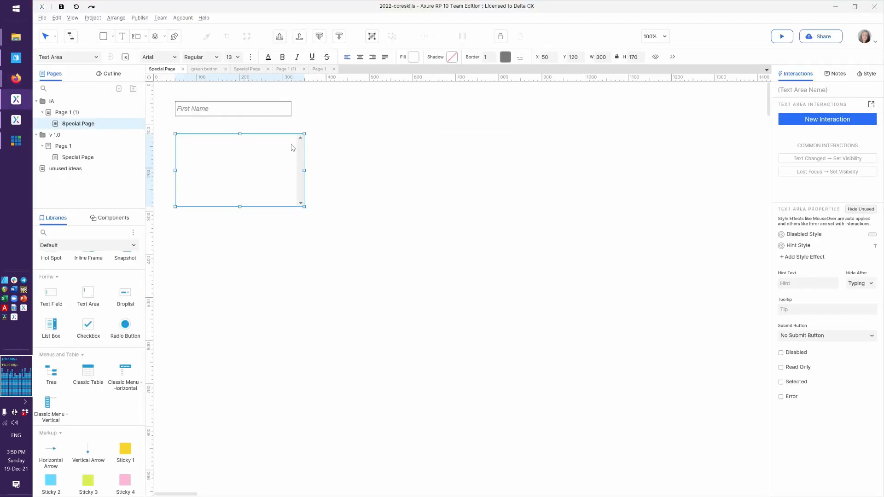
Step: Override the Font Size in the Text Area widget style with 18
{"action": "left_click", "coordinate": [126, 57]}
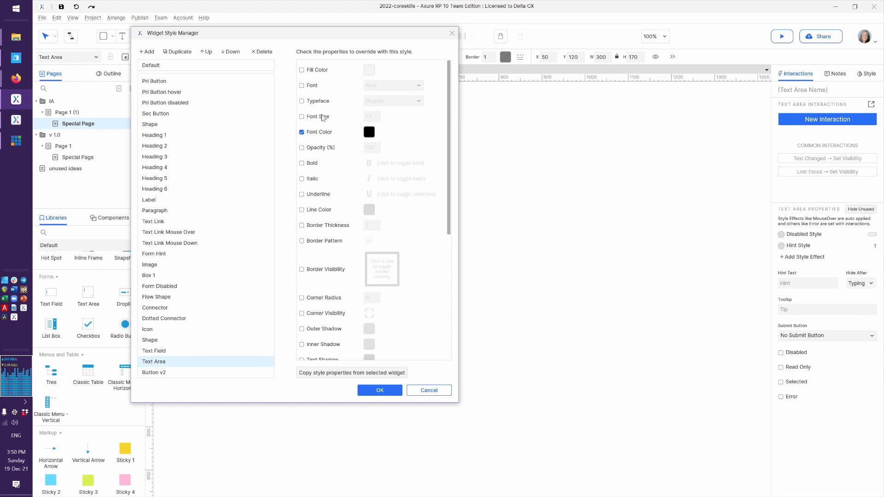
{"action": "double_click", "coordinate": [376, 118]}
{"action": "type", "text": "18"}
{"action": "left_click", "coordinate": [417, 145]}
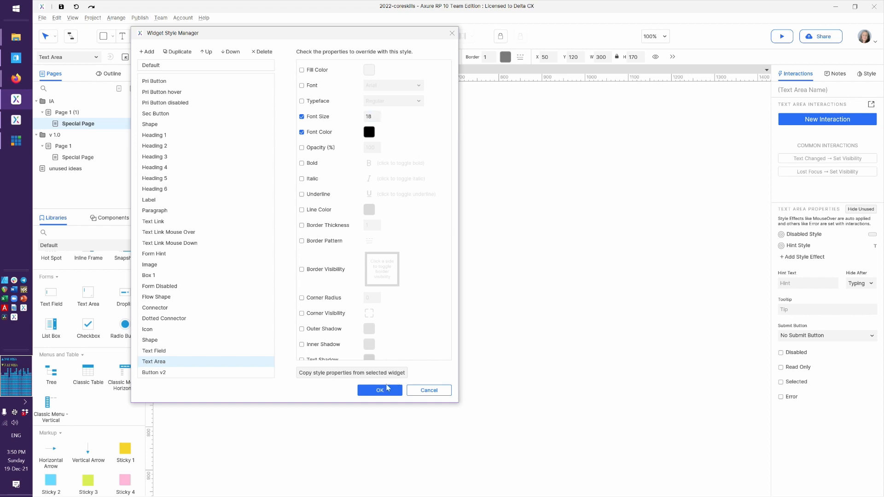
{"action": "left_click", "coordinate": [384, 391]}
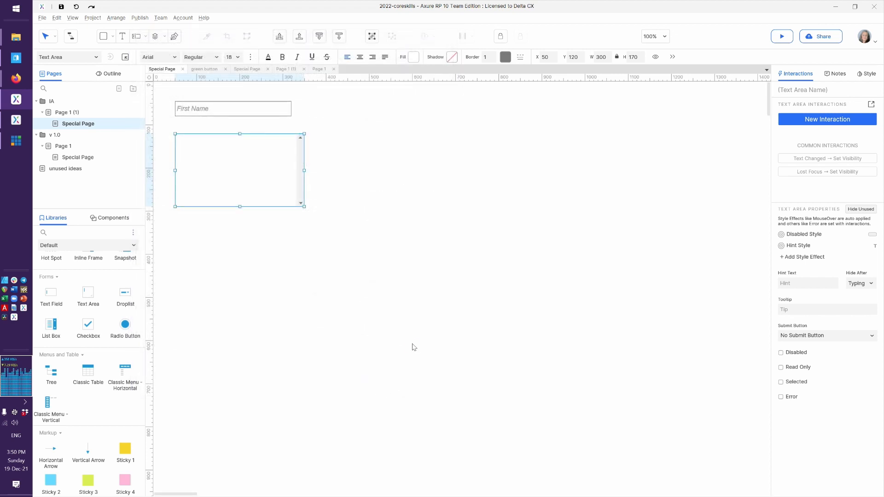
Step: Preview the restyled text area in the browser with sample text and return to the editor
{"action": "key", "text": "ctrl+period"}
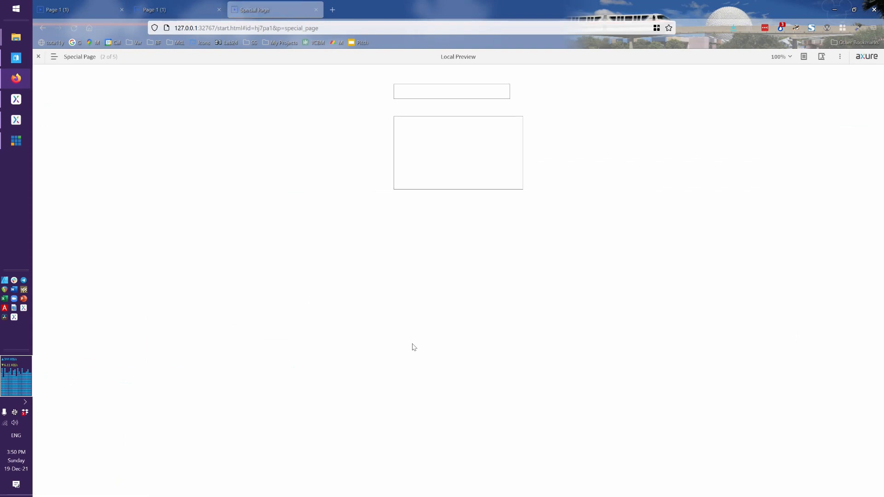
{"action": "left_click", "coordinate": [444, 147]}
{"action": "type", "text": "dskfjsdlkfjsdlkfjsdlkfjsdlkfj"}
{"action": "key", "text": "alt+Tab"}
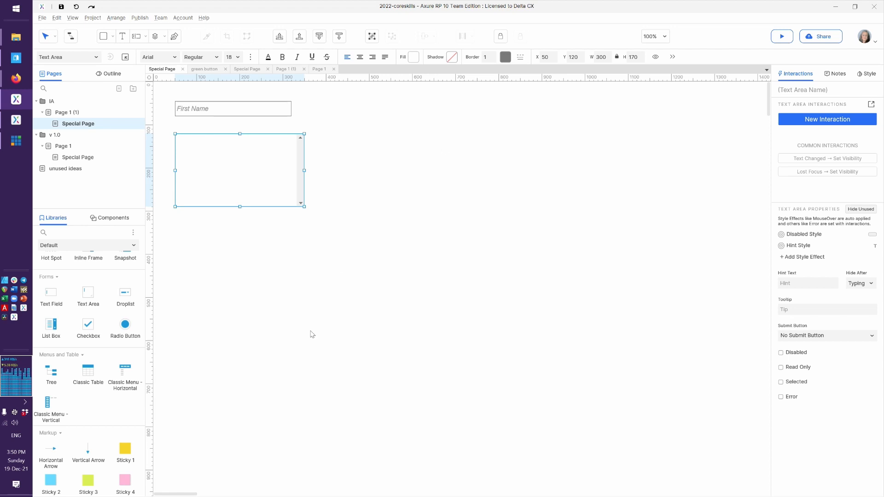
Step: Add a Droplist below the text area at X 50, Y 340, and show its style properties
{"action": "left_click_drag", "start_coordinate": [129, 303], "coordinate": [175, 230]}
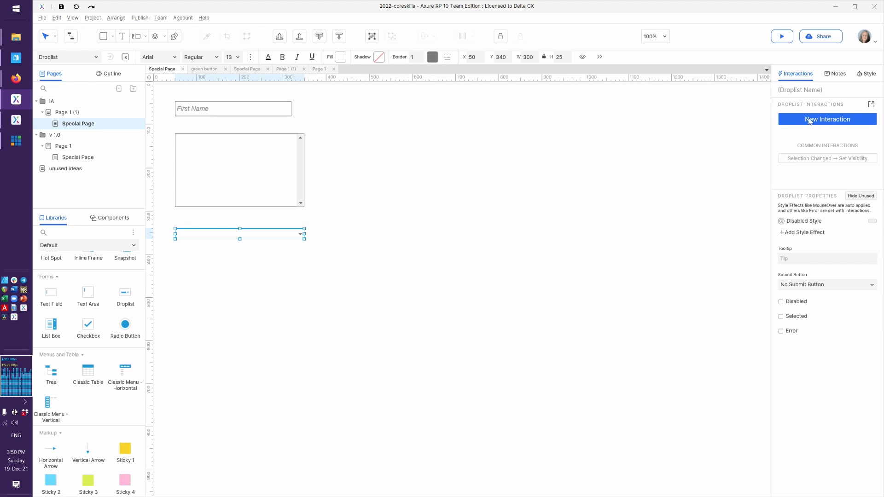
{"action": "left_click", "coordinate": [866, 75]}
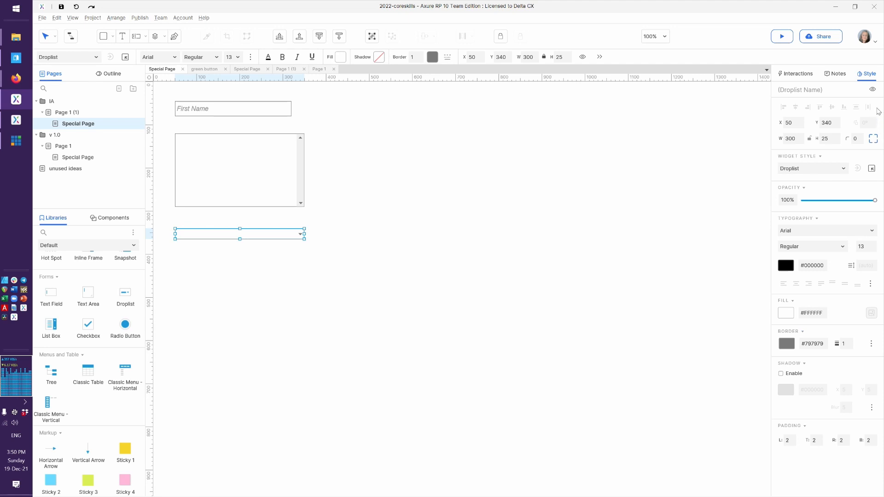
Step: Float the pane holding the style properties over the canvas, and reset the view to the default layout
{"action": "left_click_drag", "start_coordinate": [785, 69], "coordinate": [763, 71]}
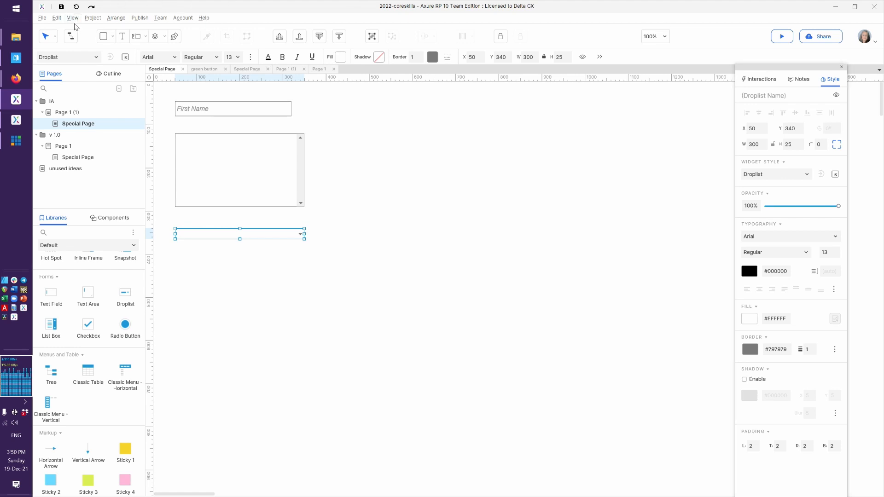
{"action": "left_click", "coordinate": [72, 20]}
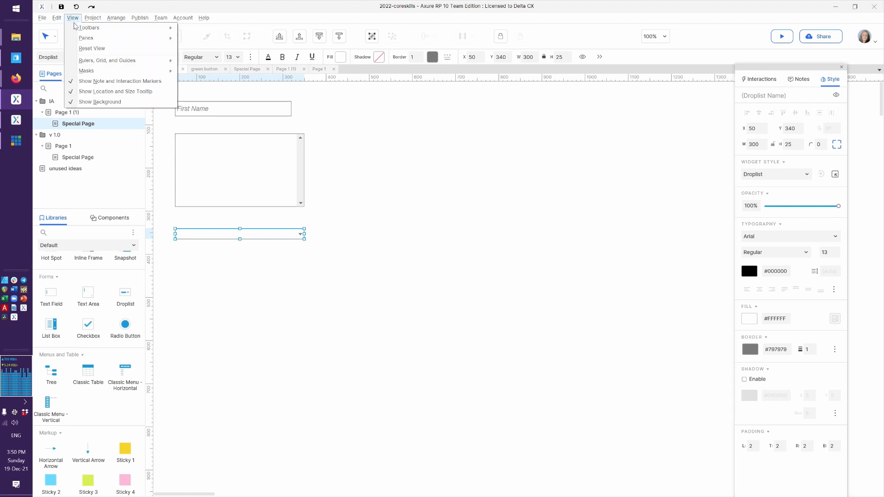
{"action": "left_click", "coordinate": [92, 49]}
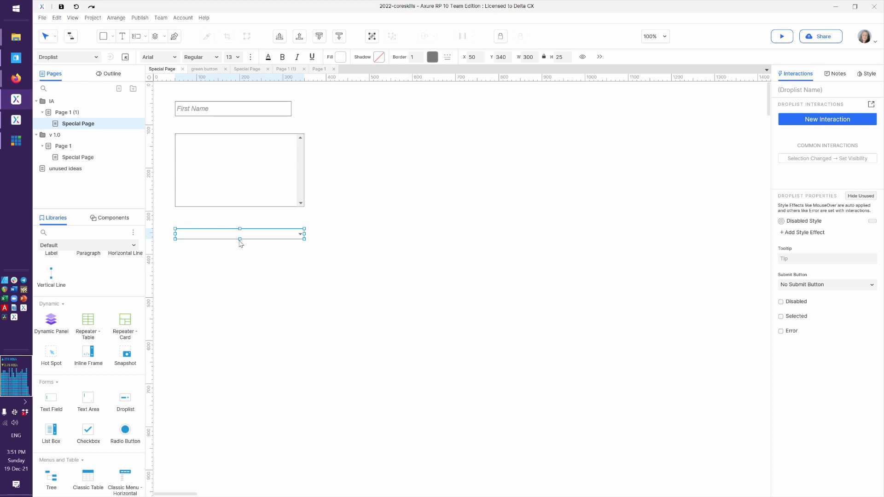
Step: Increase the droplist's height to 40
{"action": "left_click_drag", "start_coordinate": [239, 239], "coordinate": [239, 245]}
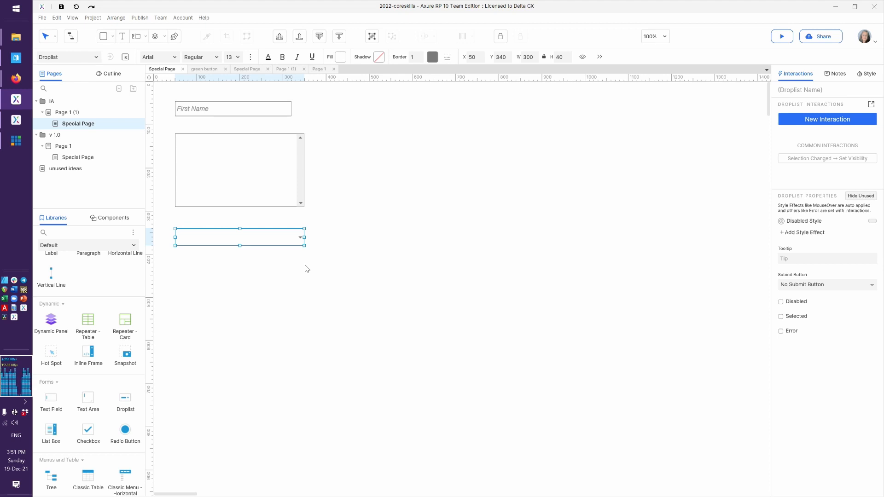
{"action": "left_click", "coordinate": [111, 248]}
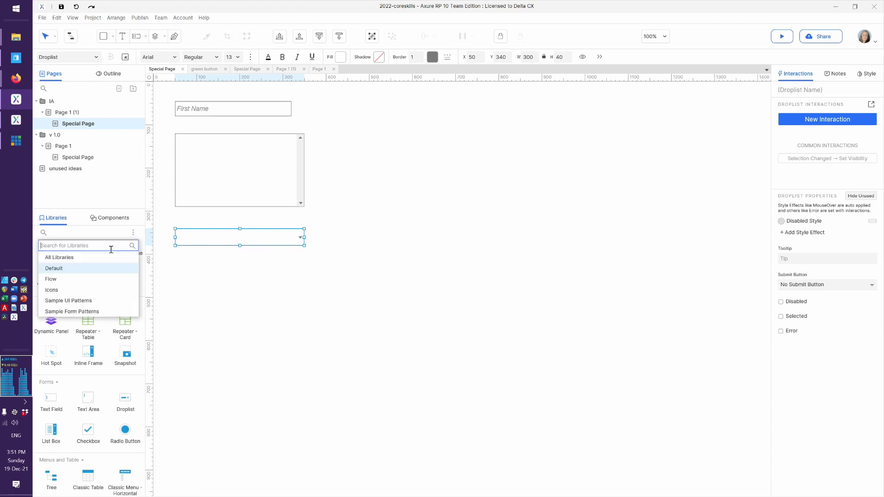
{"action": "left_click", "coordinate": [243, 298]}
{"action": "left_click", "coordinate": [243, 239]}
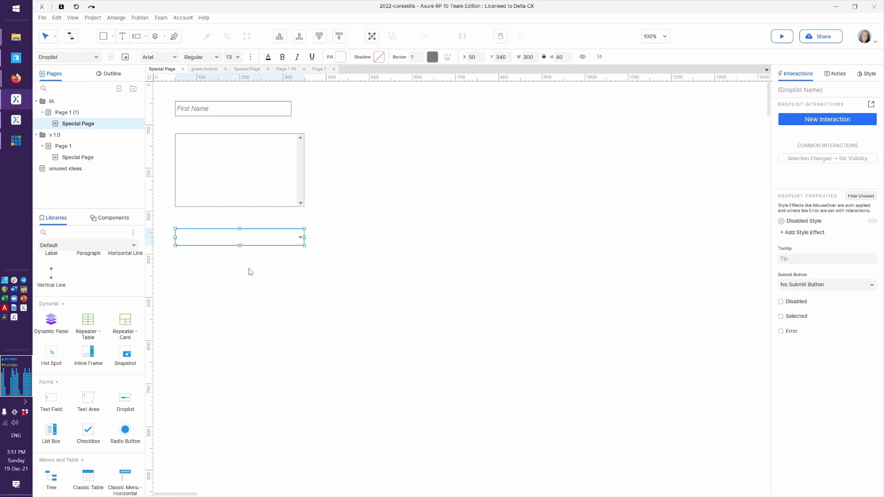
{"action": "left_click", "coordinate": [250, 271]}
Step: Override the Font Size in the Droplist widget style with 18 and check the droplist in the browser preview
{"action": "left_click", "coordinate": [224, 240]}
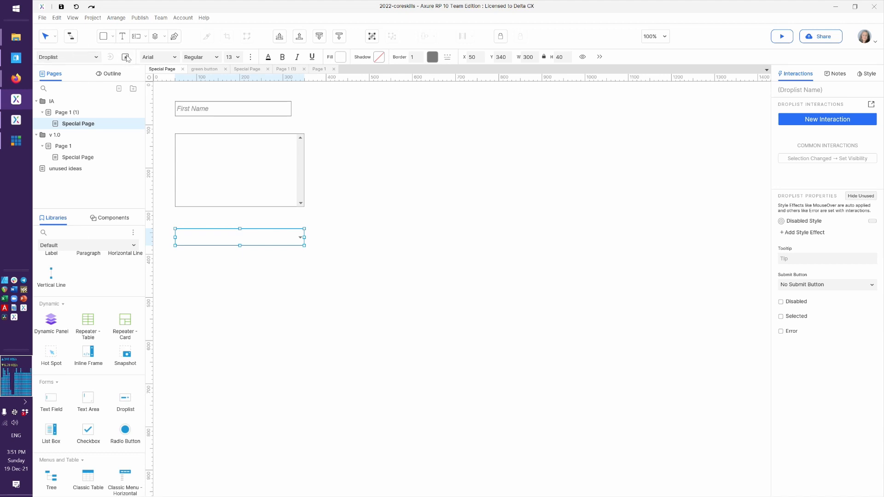
{"action": "left_click", "coordinate": [126, 57]}
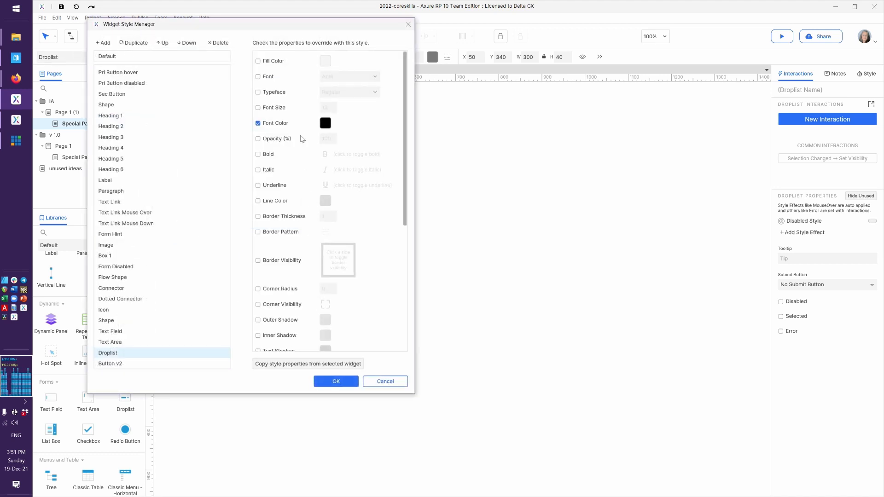
{"action": "left_click", "coordinate": [282, 109]}
{"action": "double_click", "coordinate": [324, 107]}
{"action": "key", "text": "BackSpace"}
{"action": "type", "text": "18"}
{"action": "left_click", "coordinate": [337, 382]}
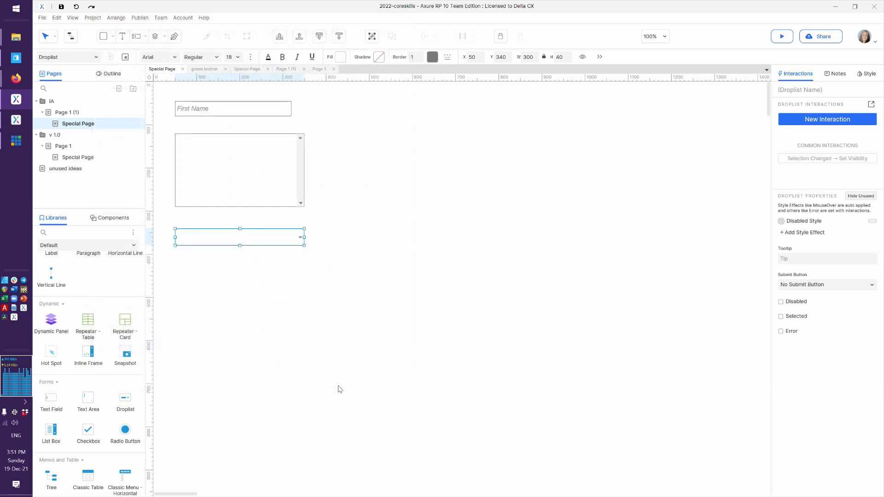
{"action": "key", "text": "alt+Tab"}
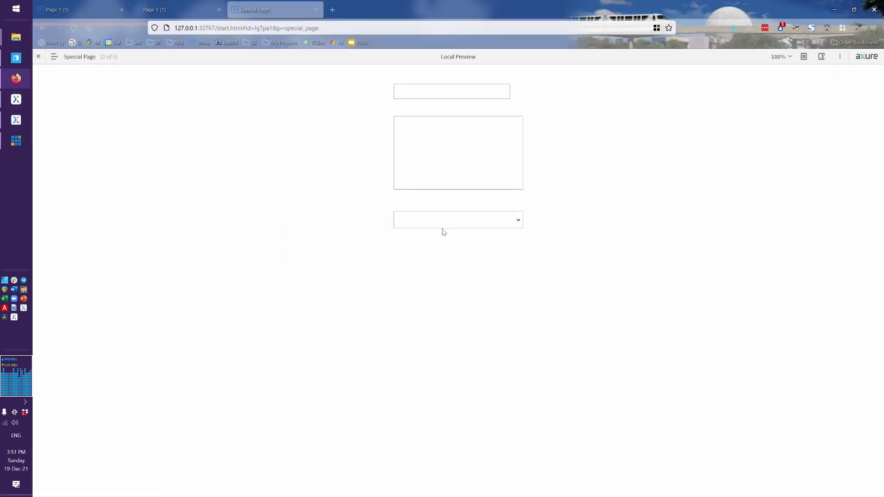
Step: Fill the droplist with the options Select One, Monday, Tuesday and Wednesday
{"action": "left_click", "coordinate": [445, 224]}
{"action": "key", "text": "alt+Tab"}
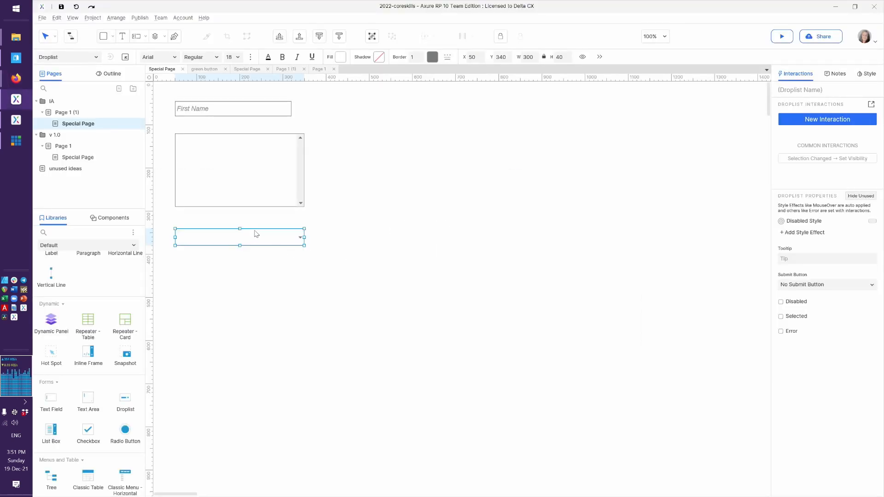
{"action": "double_click", "coordinate": [243, 240]}
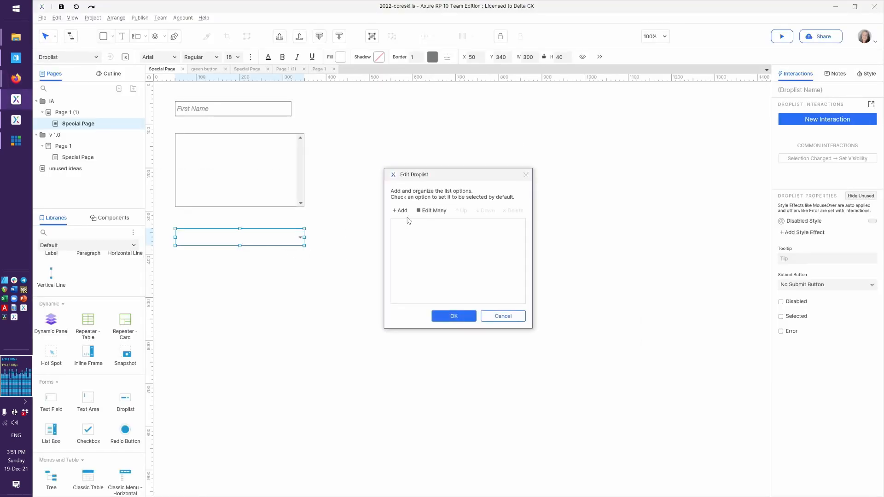
{"action": "left_click", "coordinate": [441, 213]}
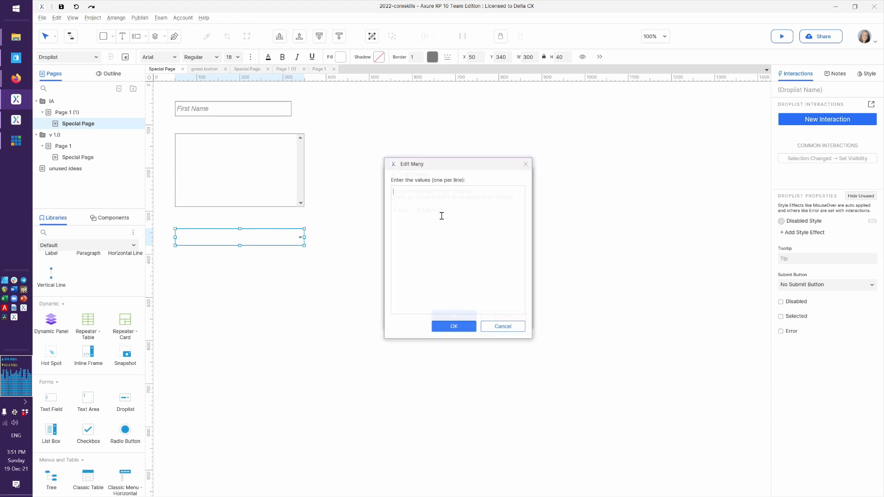
{"action": "type", "text": "Select One"}
{"action": "key", "text": "Return"}
{"action": "type", "text": "Monday"}
{"action": "key", "text": "Return"}
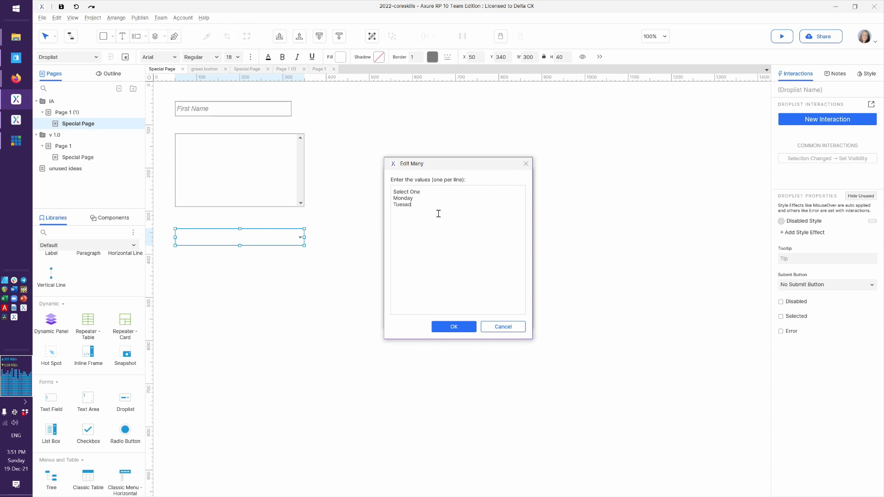
{"action": "type", "text": "Tuesday"}
{"action": "key", "text": "Return"}
{"action": "type", "text": "Wednesday"}
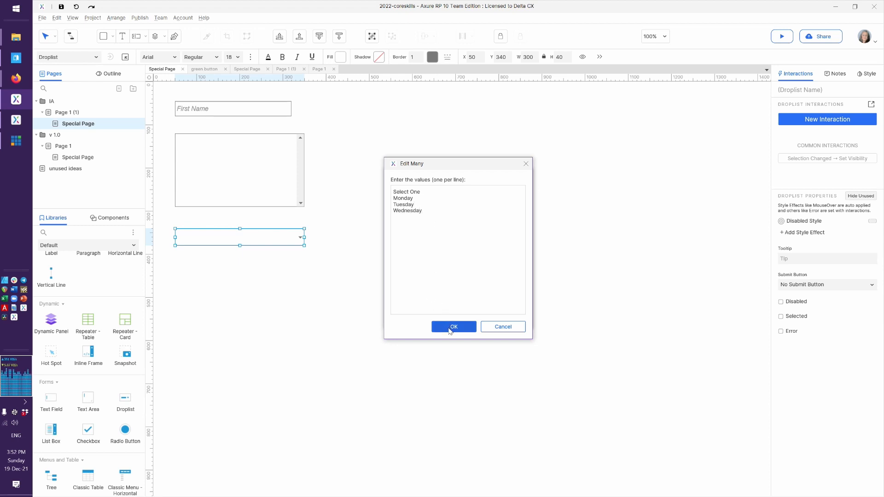
{"action": "left_click", "coordinate": [452, 327]}
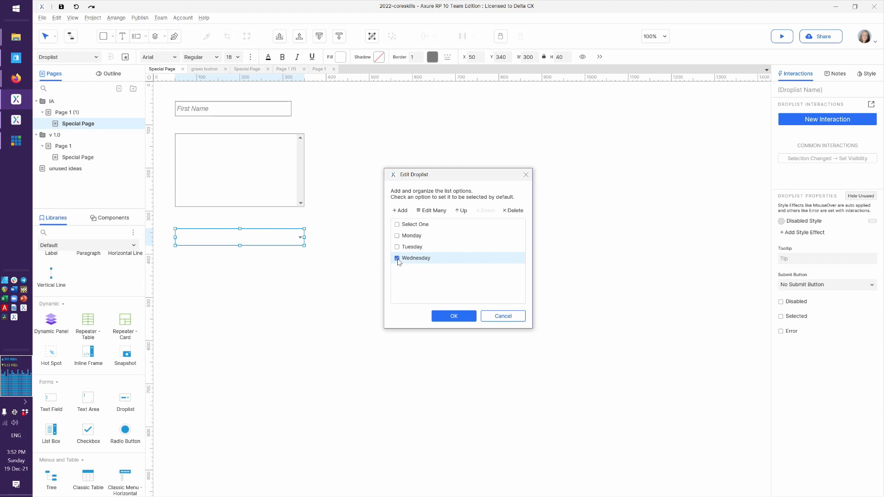
Step: Make Wednesday the droplist's default option and check the expanded list in the browser preview
{"action": "left_click", "coordinate": [455, 318]}
{"action": "key", "text": "ctrl+period"}
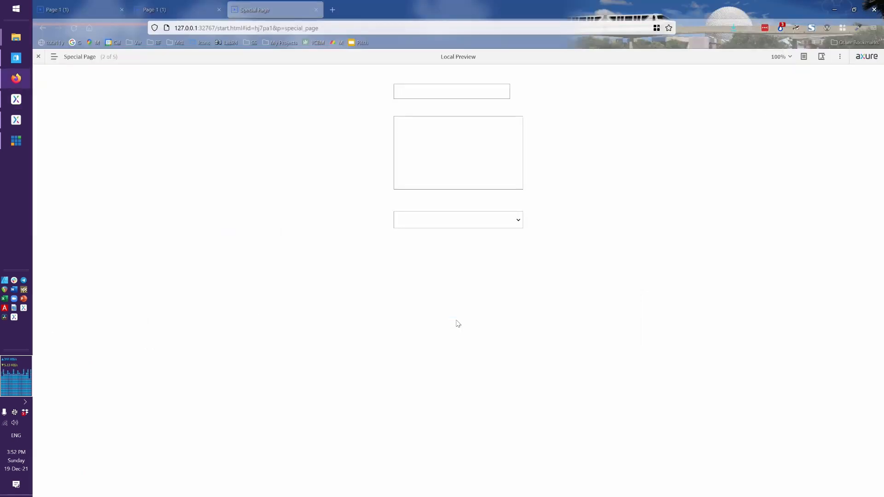
{"action": "left_click", "coordinate": [458, 217]}
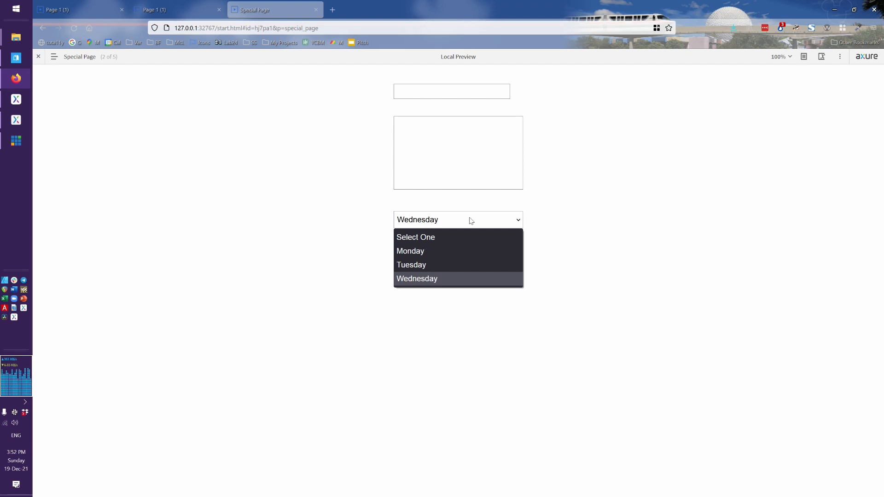
{"action": "key", "text": "alt+Tab"}
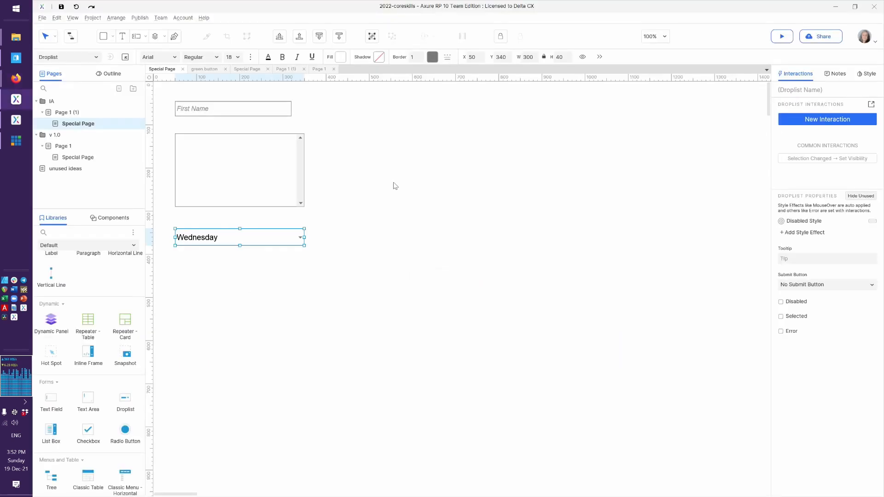
Step: Look through the style names in the Widget Style Manager and close it without changes
{"action": "left_click", "coordinate": [125, 57]}
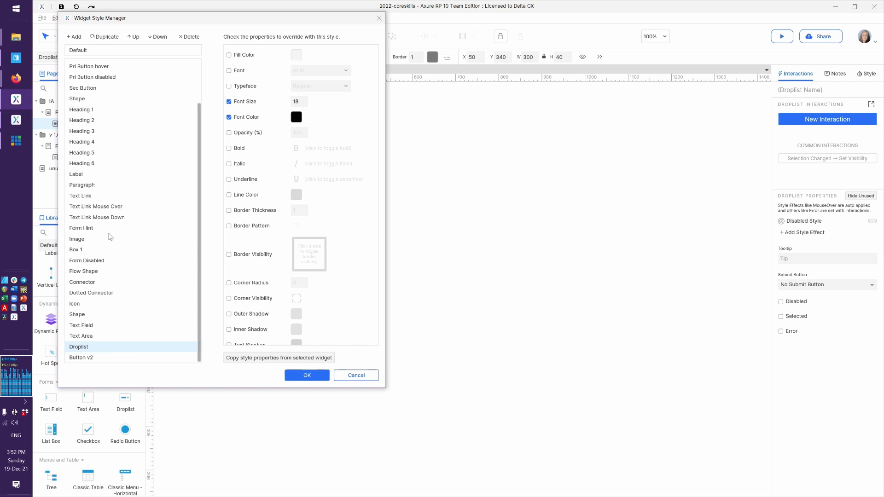
{"action": "scroll", "coordinate": [110, 236], "scroll_direction": "up", "scroll_amount": 2}
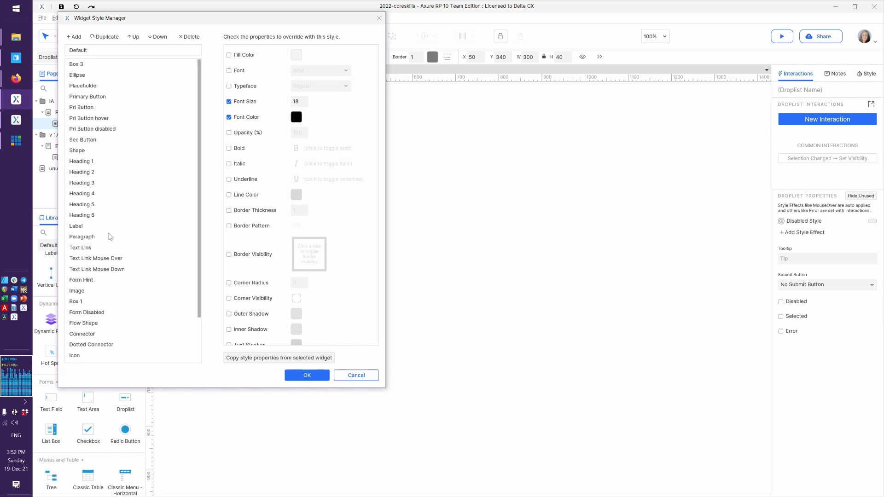
{"action": "scroll", "coordinate": [110, 237], "scroll_direction": "down", "scroll_amount": 2}
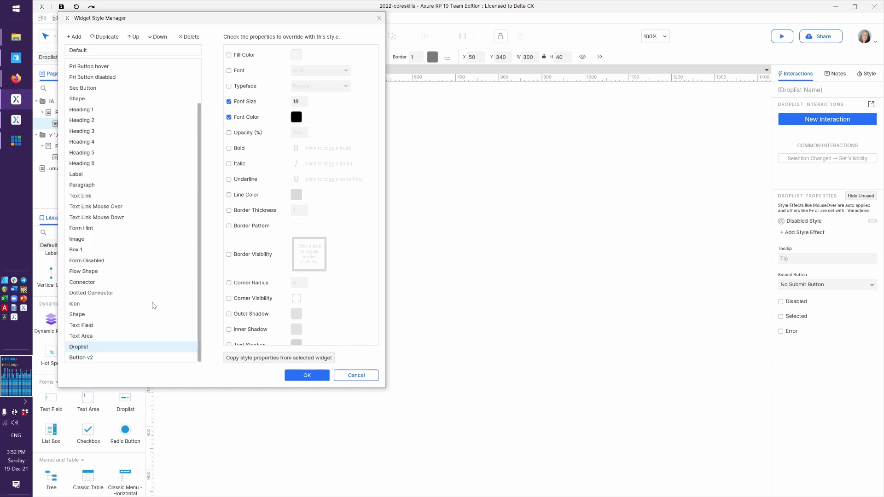
{"action": "left_click", "coordinate": [356, 376]}
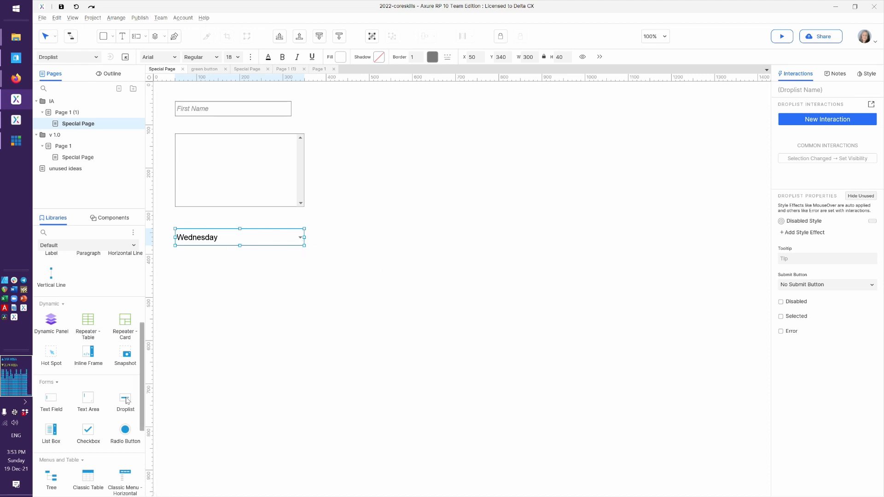
Step: Add a List Box below the droplist at X 50, Y 430, with the options Monday, Tuesday and Wednesday
{"action": "left_click_drag", "start_coordinate": [51, 435], "coordinate": [174, 268]}
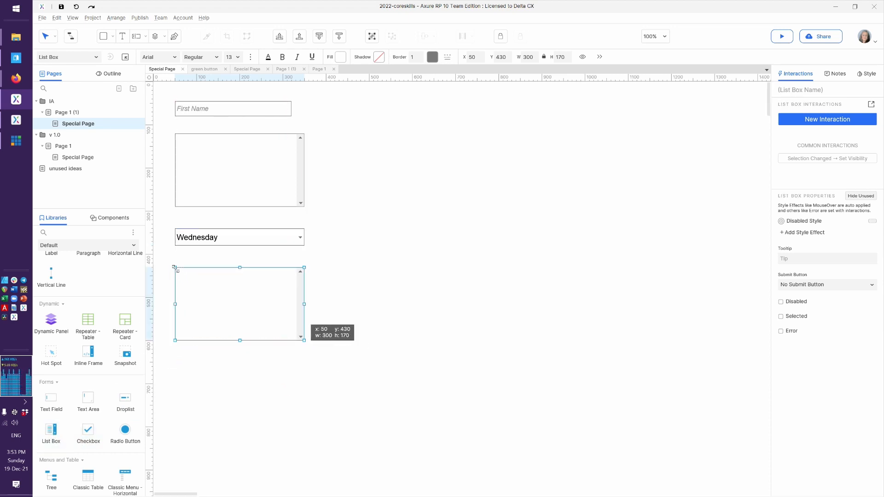
{"action": "double_click", "coordinate": [262, 307]}
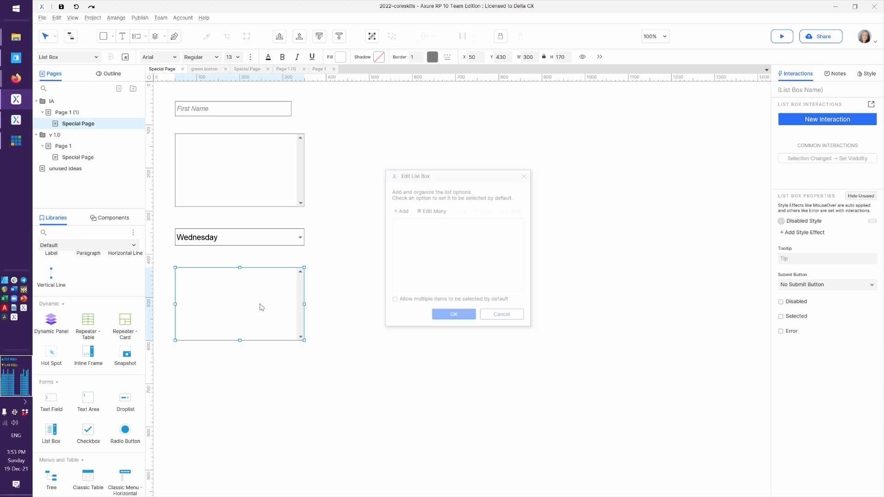
{"action": "left_click", "coordinate": [432, 210]}
{"action": "type", "text": "Monday"}
{"action": "key", "text": "Return"}
{"action": "type", "text": "Tuesday"}
{"action": "key", "text": "Return"}
{"action": "type", "text": "Wednesday"}
{"action": "left_click", "coordinate": [458, 327]}
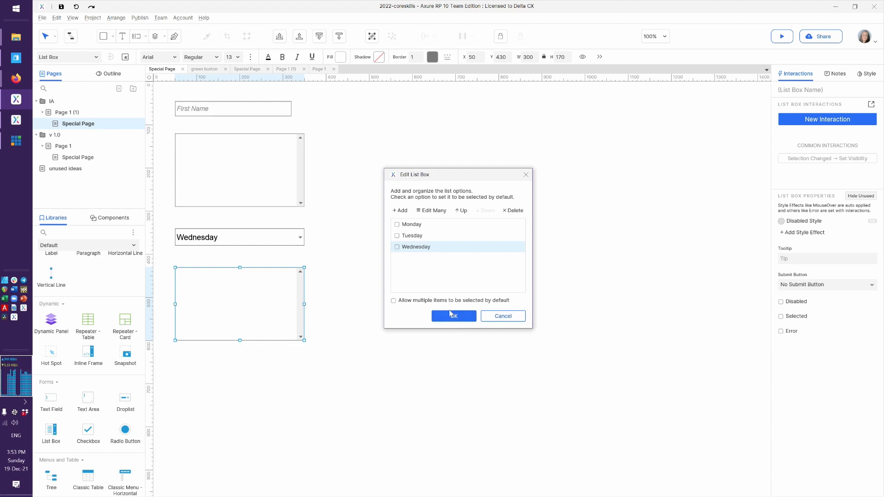
{"action": "left_click", "coordinate": [451, 315]}
Step: Check the list box options and test selecting Tuesday in the browser preview
{"action": "double_click", "coordinate": [275, 321]}
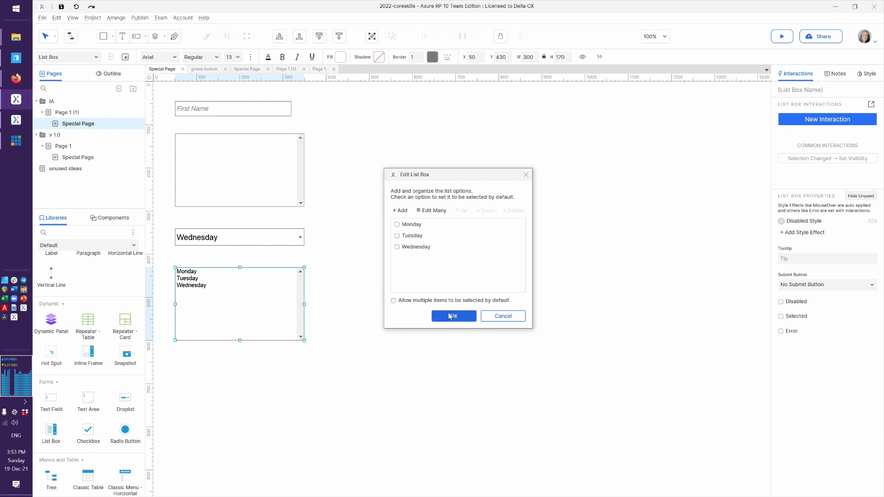
{"action": "left_click", "coordinate": [450, 316]}
{"action": "key", "text": "F5"}
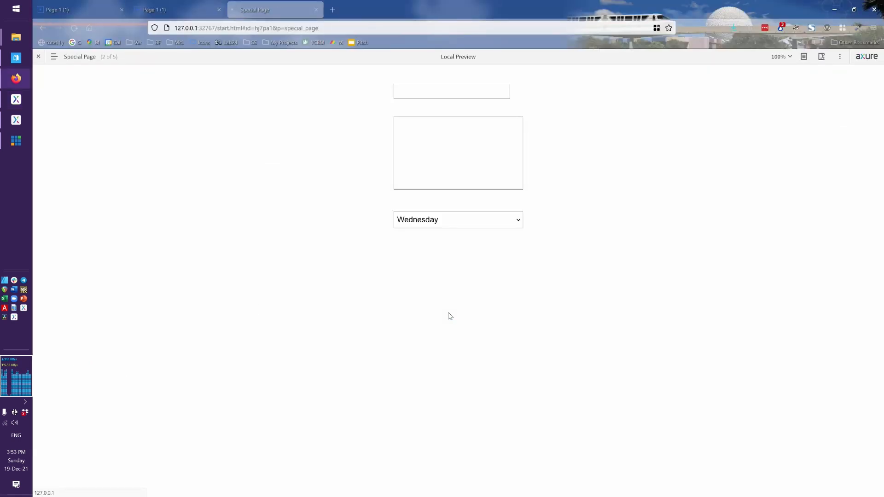
{"action": "left_click", "coordinate": [413, 264]}
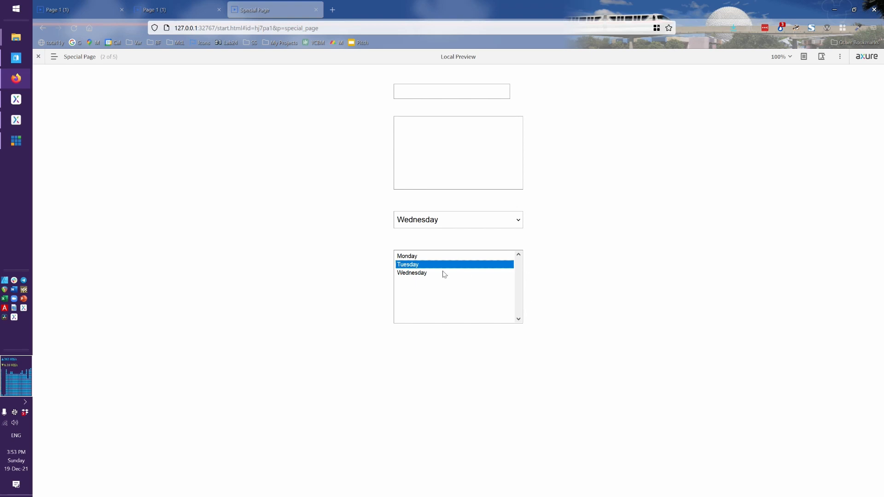
{"action": "key", "text": "alt+Tab"}
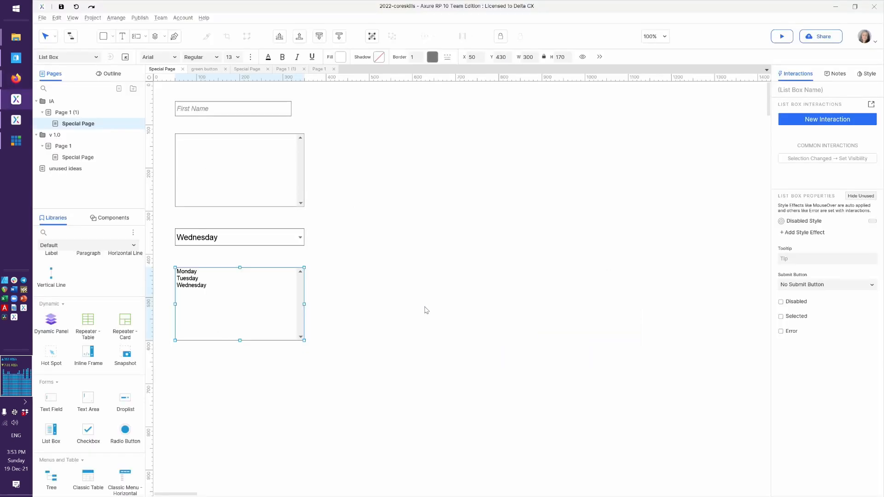
Step: Allow multiple items to be selected by default in the list box and preview the page
{"action": "double_click", "coordinate": [272, 312]}
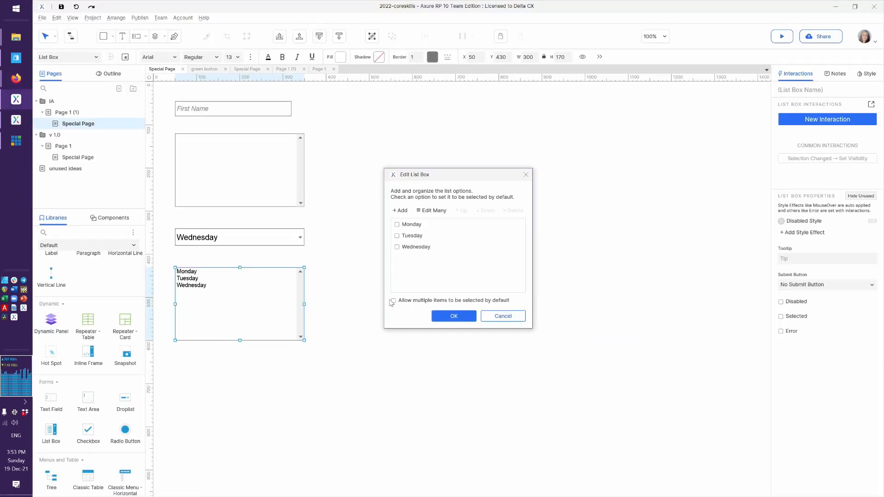
{"action": "left_click", "coordinate": [454, 316]}
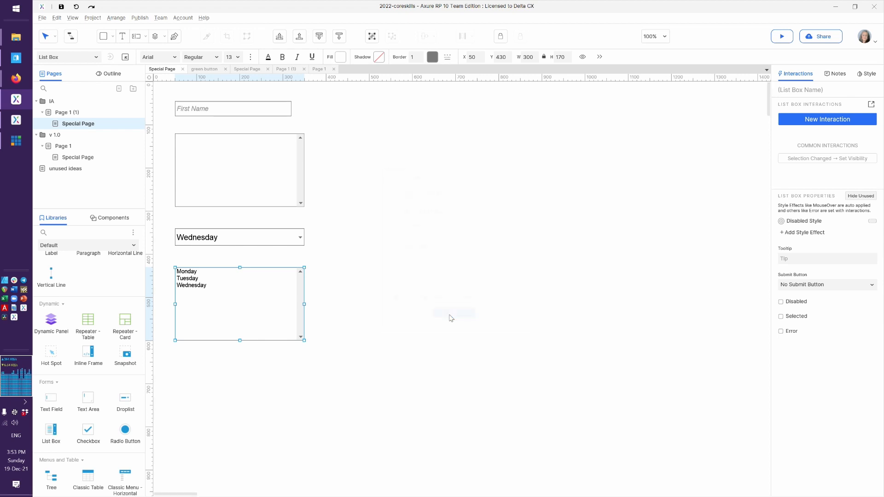
{"action": "key", "text": "ctrl+period"}
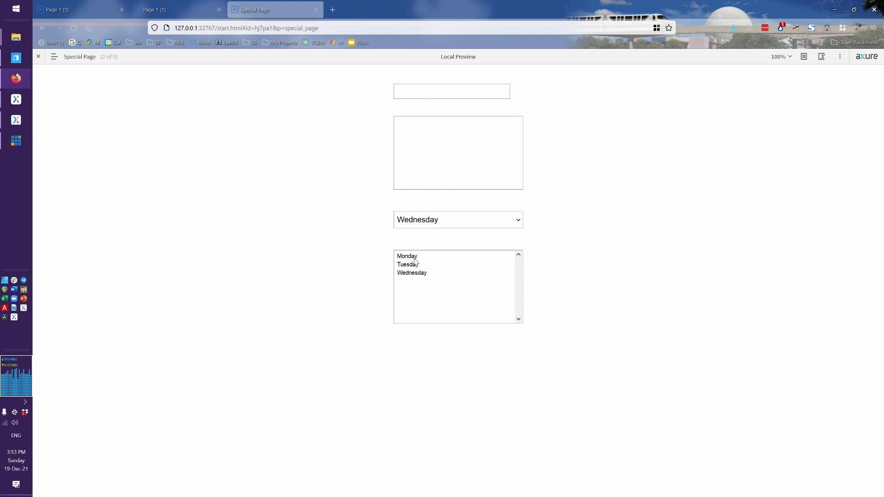
Step: Test multiple selection in the previewed list box by selecting Monday through Wednesday together
{"action": "left_click", "coordinate": [415, 259]}
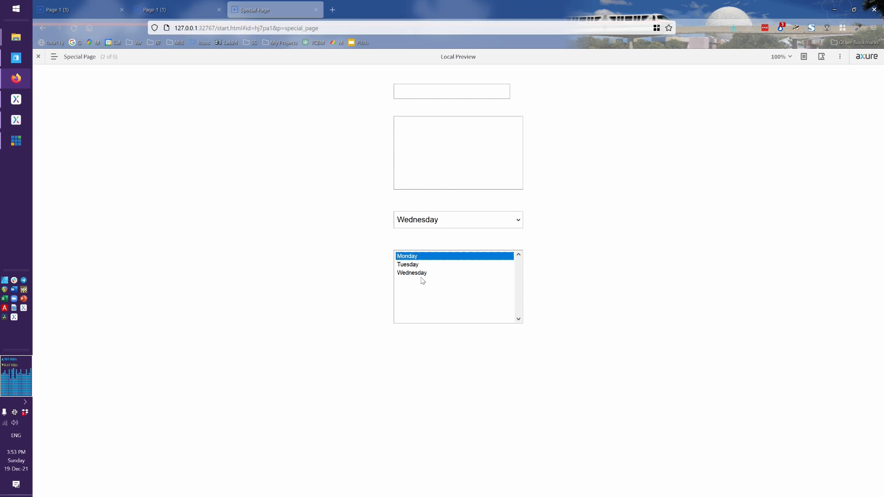
{"action": "key", "text": "alt+Tab"}
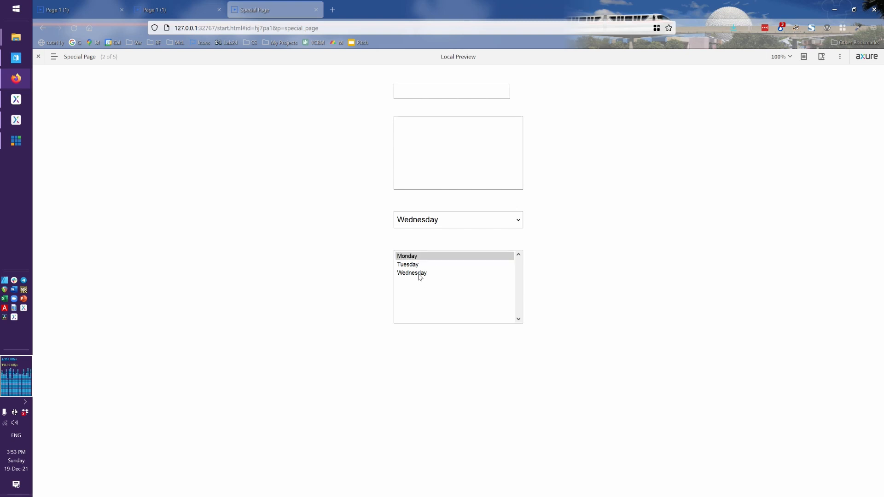
{"action": "left_click", "coordinate": [423, 275], "text": "shift"}
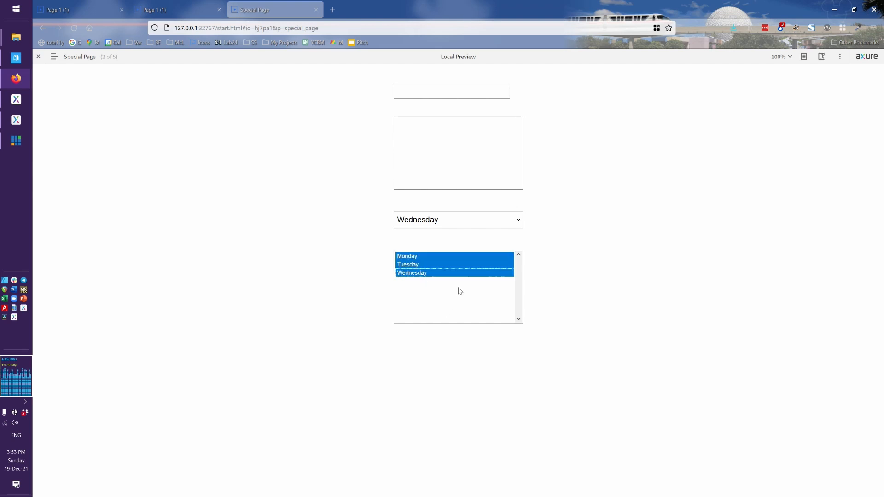
{"action": "left_click", "coordinate": [476, 402]}
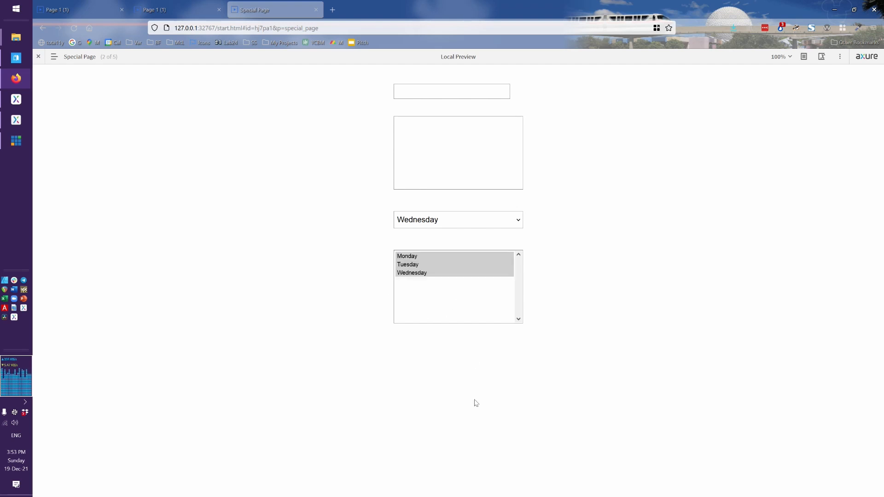
{"action": "left_click", "coordinate": [448, 280]}
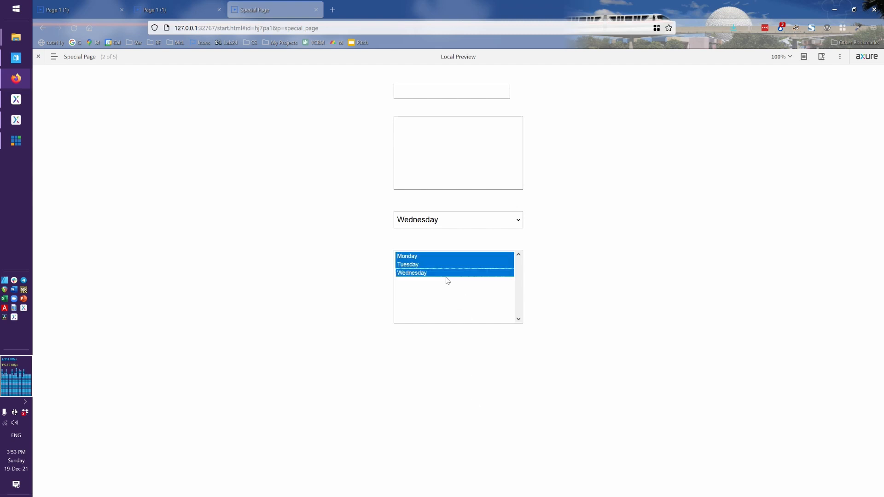
{"action": "left_click", "coordinate": [435, 350]}
{"action": "key", "text": "alt+Tab"}
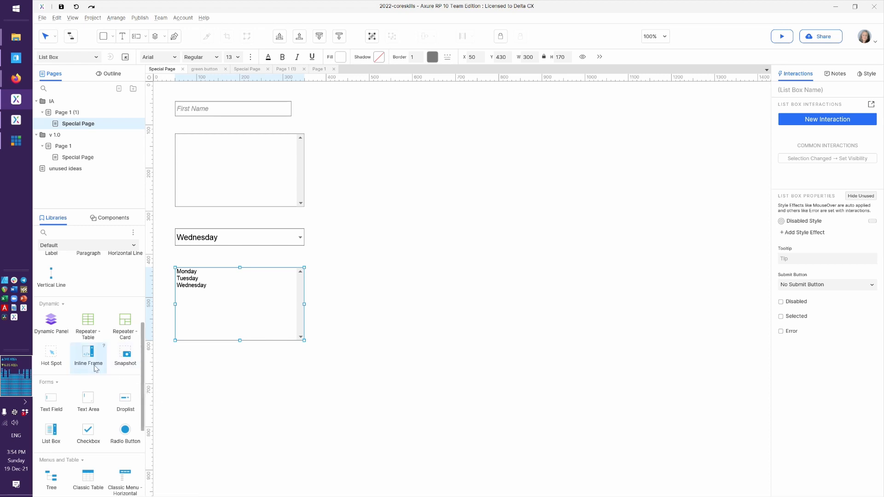
Step: Add a Checkbox below the list box at X 50, Y 635, and label it Yes
{"action": "scroll", "coordinate": [90, 363], "scroll_direction": "down", "scroll_amount": 3}
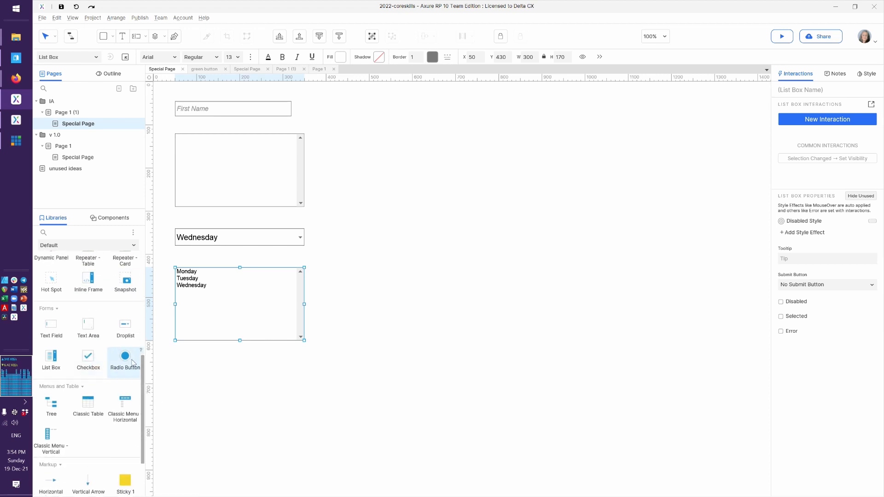
{"action": "left_click_drag", "start_coordinate": [88, 362], "coordinate": [176, 359]}
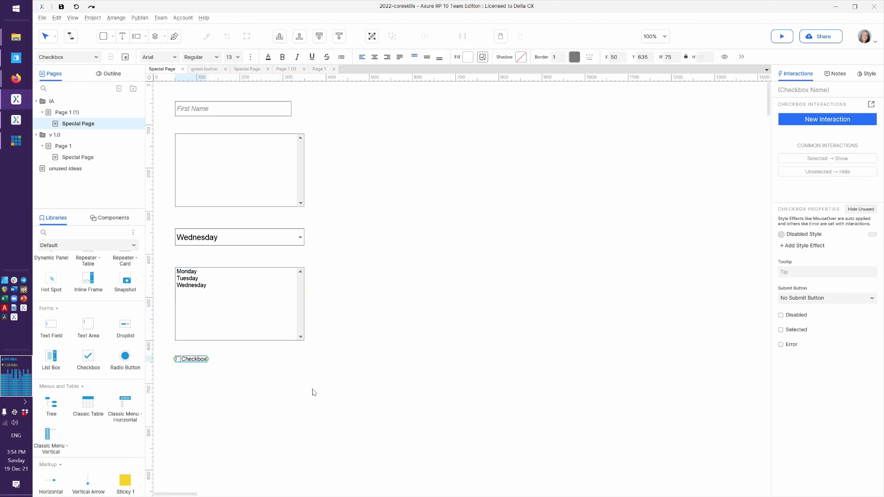
{"action": "type", "text": "Yes"}
{"action": "left_click", "coordinate": [236, 392]}
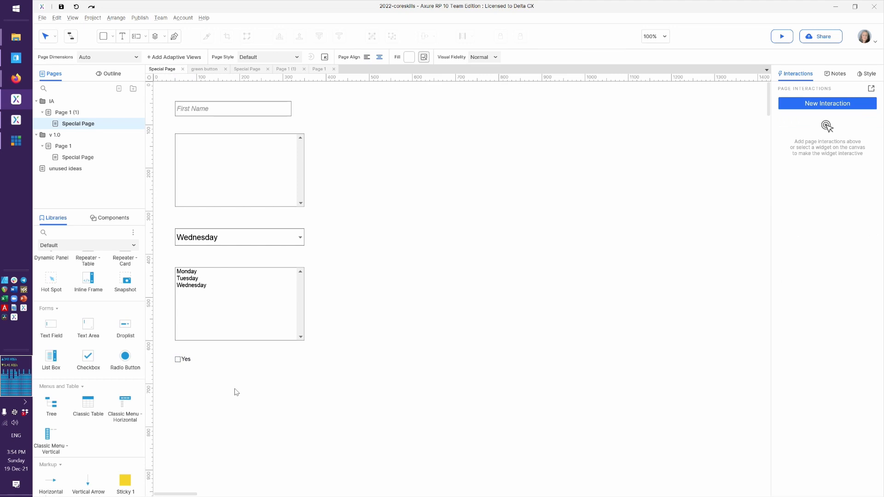
Step: Set the font size of the Checkbox style to 18 in the Widget Style Manager
{"action": "left_click", "coordinate": [92, 18]}
{"action": "left_click", "coordinate": [103, 27]}
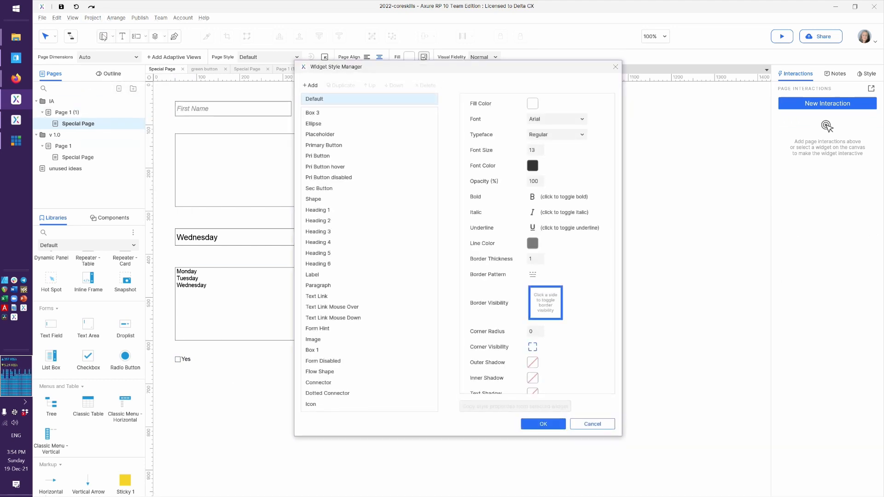
{"action": "scroll", "coordinate": [339, 363], "scroll_direction": "down", "scroll_amount": 3}
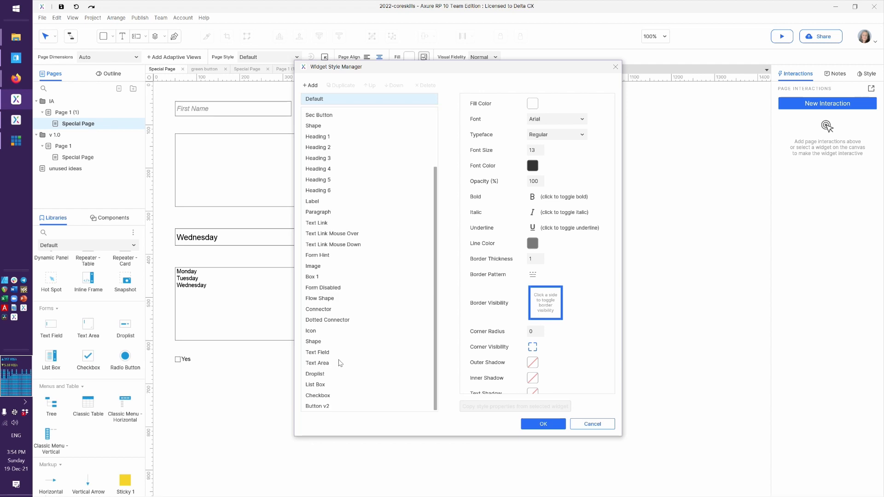
{"action": "left_click", "coordinate": [321, 396]}
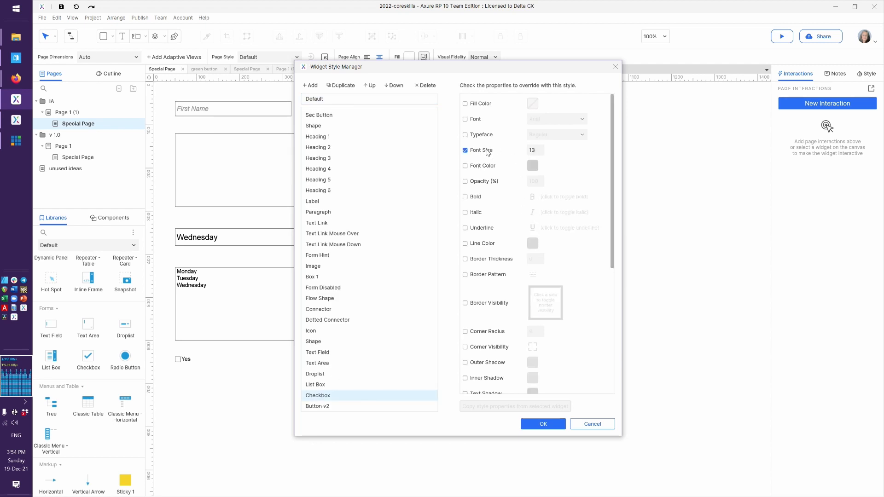
{"action": "left_click", "coordinate": [534, 152]}
{"action": "type", "text": "18"}
{"action": "left_click", "coordinate": [480, 170]}
Step: Align the Checkbox style's text vertically to the middle, override its left padding with 5, and apply the changes
{"action": "scroll", "coordinate": [556, 374], "scroll_direction": "down", "scroll_amount": 5}
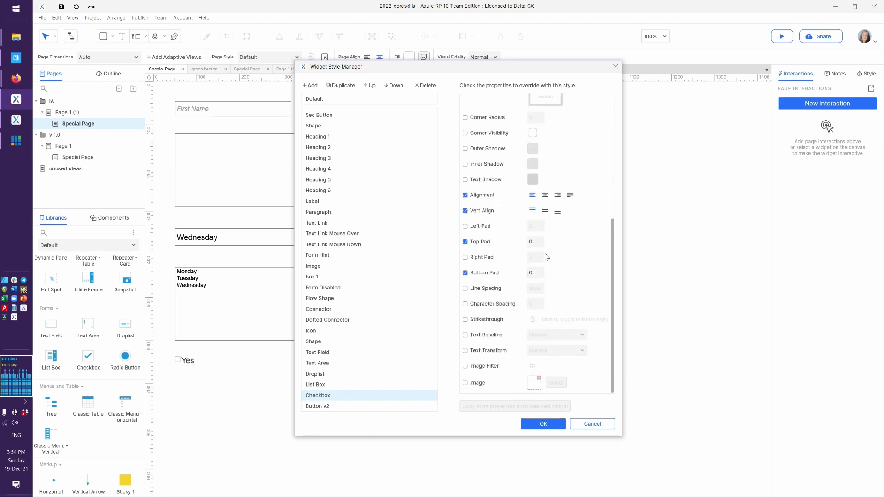
{"action": "left_click", "coordinate": [545, 210]}
{"action": "left_click", "coordinate": [482, 226]}
{"action": "double_click", "coordinate": [536, 230]}
{"action": "type", "text": "5"}
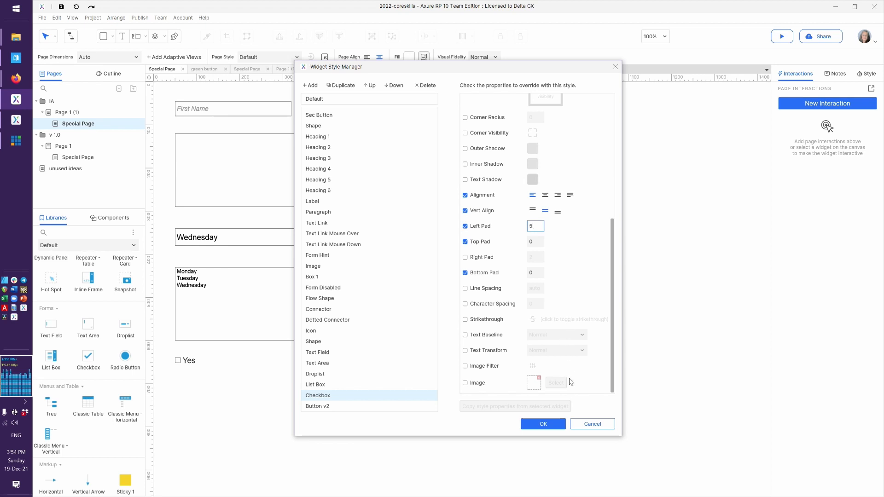
{"action": "left_click", "coordinate": [543, 424]}
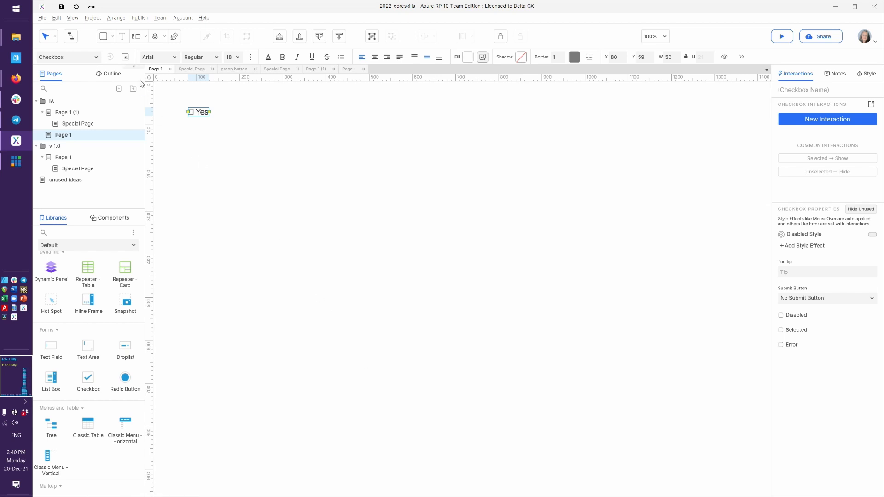
Step: Override the Checkbox style's line color with the recent blue #1E98D7 in the Widget Style Manager
{"action": "left_click", "coordinate": [125, 57]}
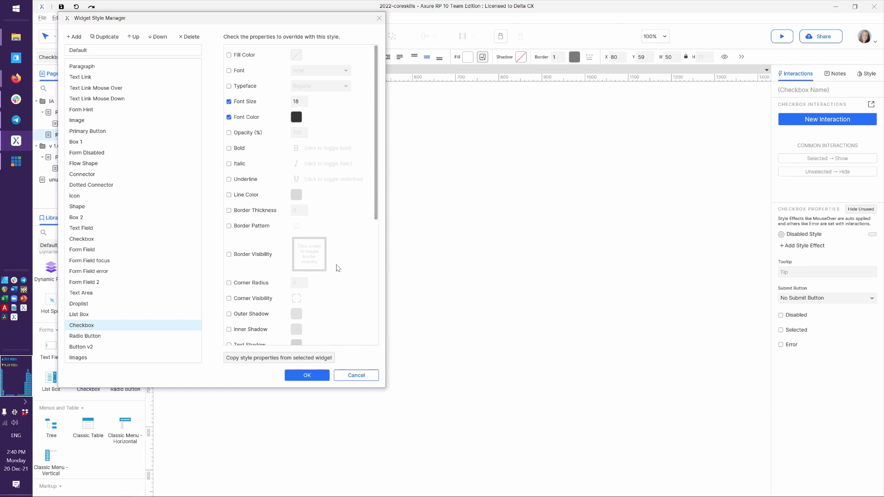
{"action": "scroll", "coordinate": [339, 268], "scroll_direction": "down", "scroll_amount": 3}
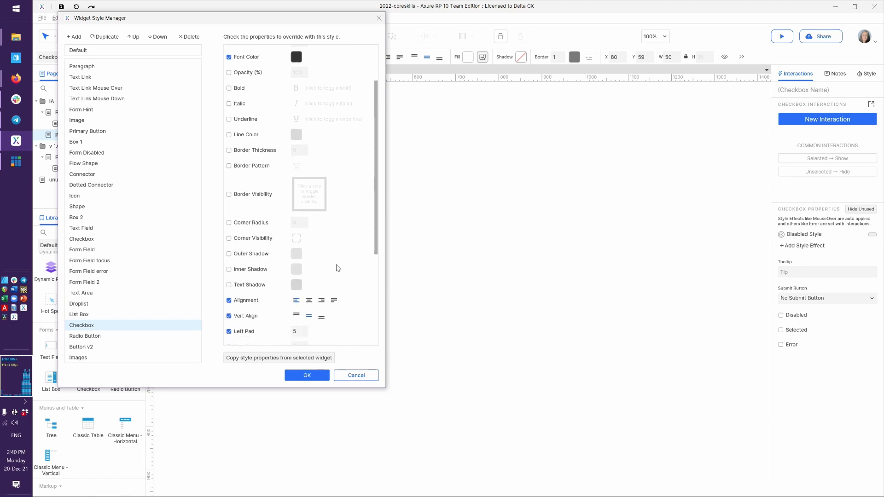
{"action": "scroll", "coordinate": [339, 268], "scroll_direction": "down", "scroll_amount": 7}
{"action": "scroll", "coordinate": [338, 268], "scroll_direction": "up", "scroll_amount": 10}
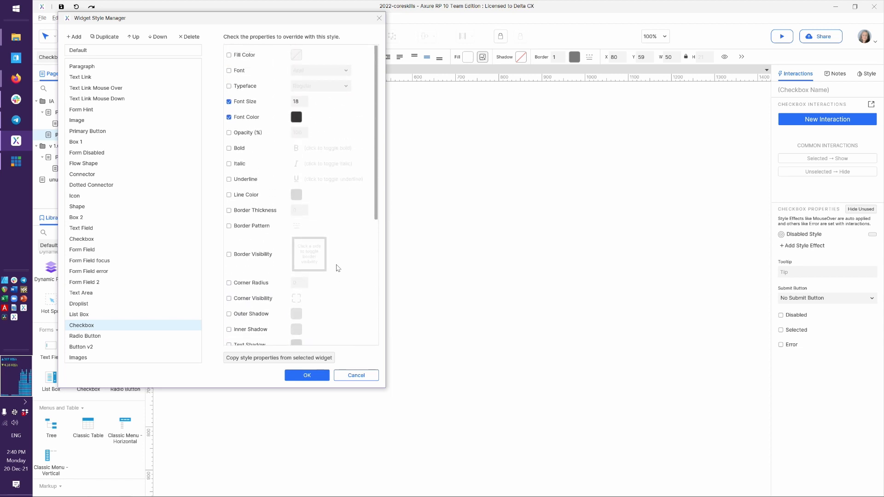
{"action": "left_click", "coordinate": [241, 195]}
{"action": "left_click", "coordinate": [297, 195]}
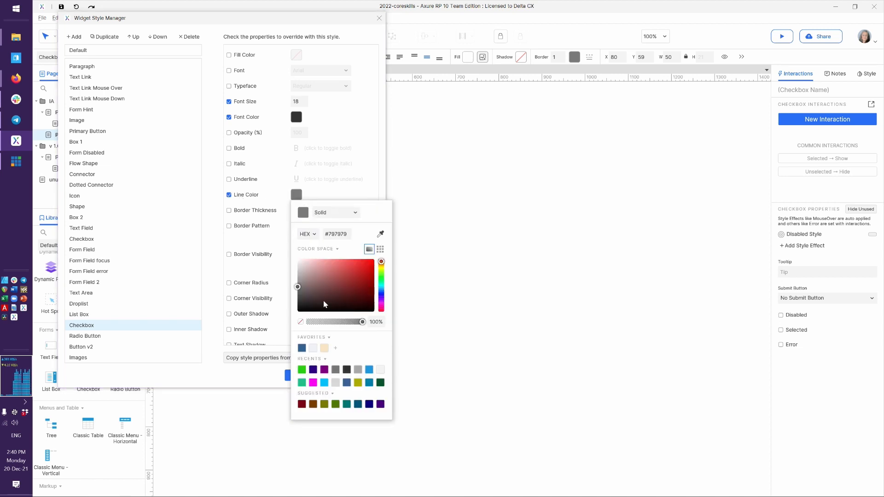
{"action": "left_click", "coordinate": [369, 370]}
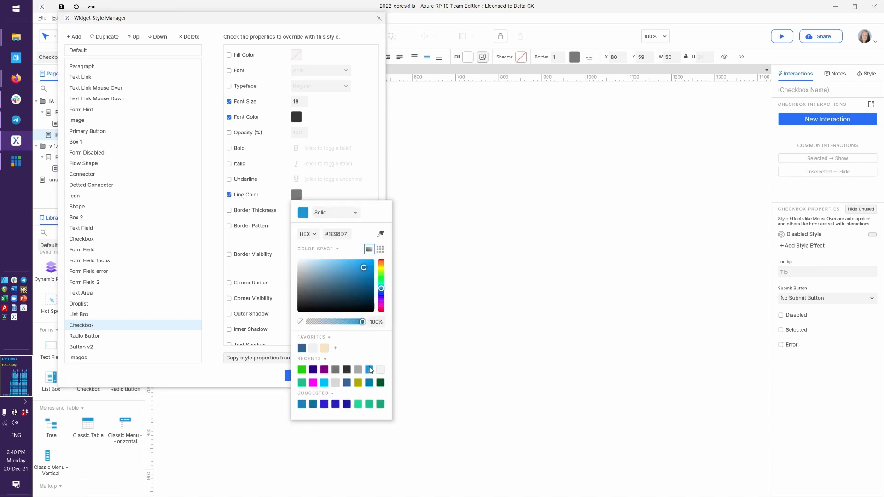
{"action": "left_click", "coordinate": [269, 215]}
Step: Override the Checkbox style's border thickness with 2, apply it, and deselect the checkbox to check its look
{"action": "left_click", "coordinate": [268, 212]}
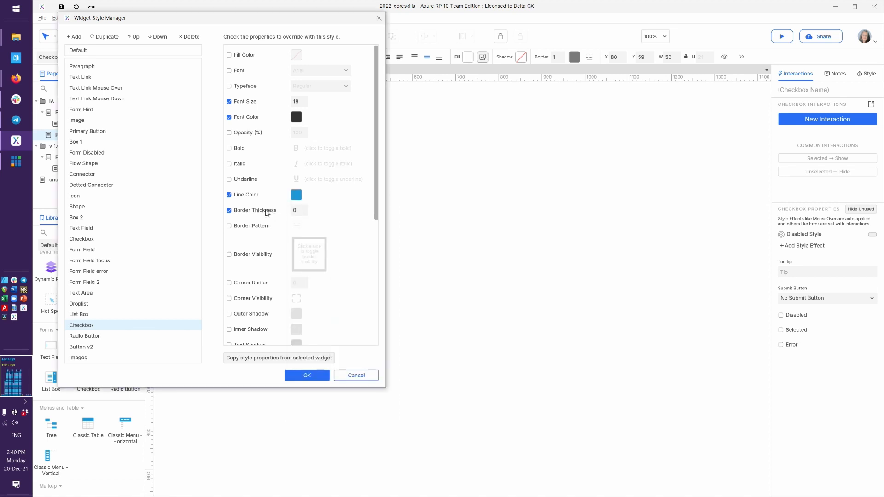
{"action": "left_click", "coordinate": [296, 209]}
{"action": "type", "text": "2"}
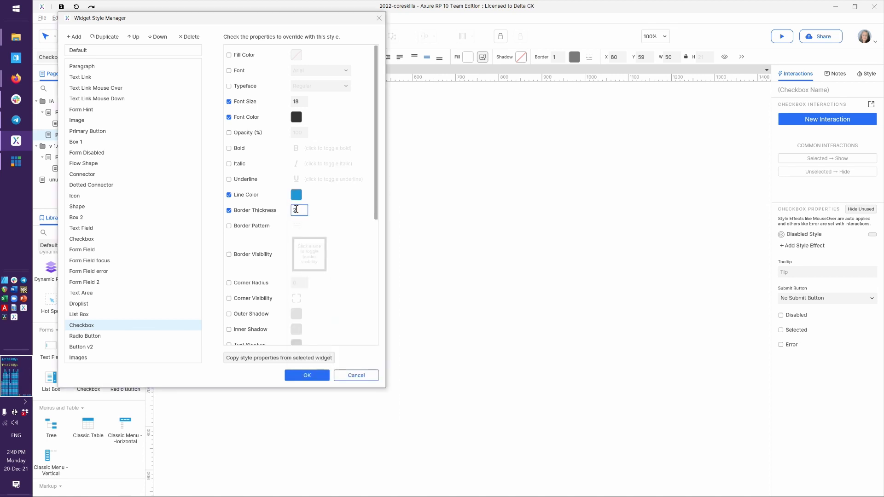
{"action": "left_click", "coordinate": [307, 375]}
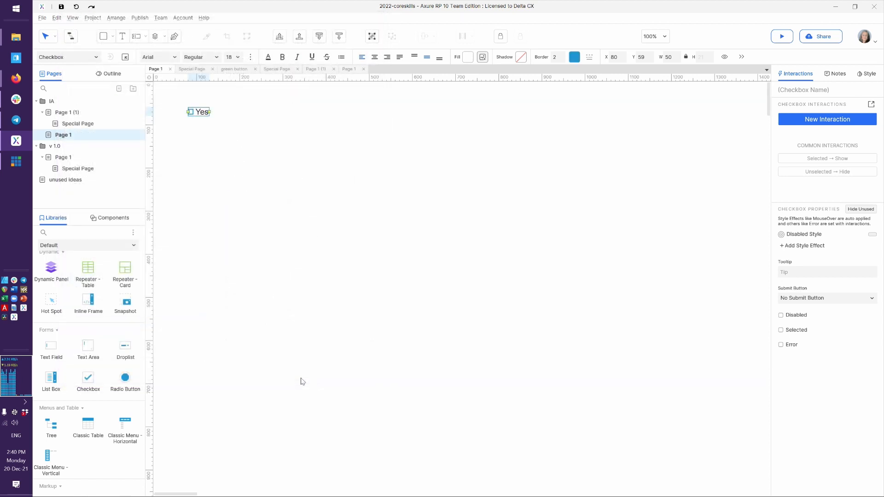
{"action": "left_click", "coordinate": [212, 156]}
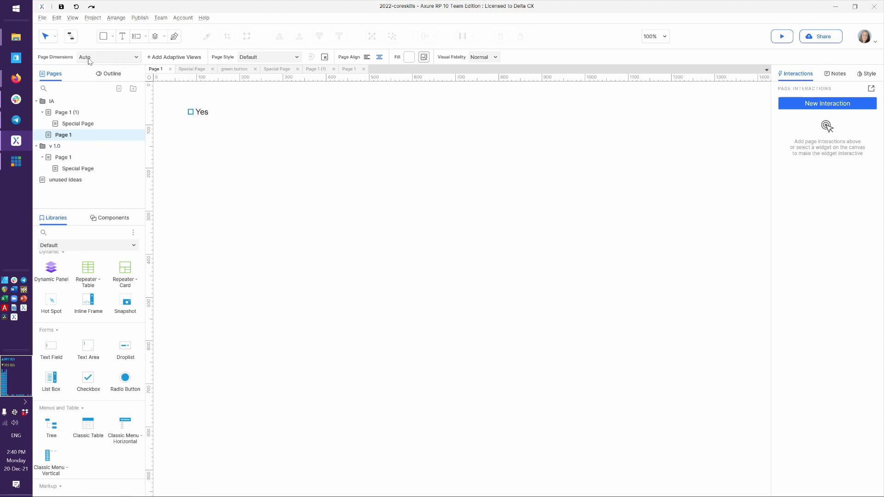
Step: Duplicate the Checkbox style in the Widget Style Manager and name the copy "Checkbox selected med fid"
{"action": "left_click", "coordinate": [199, 113]}
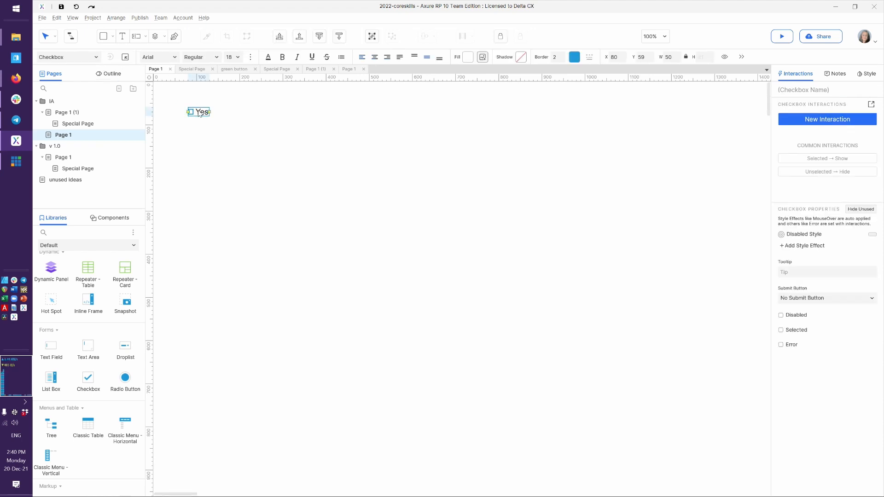
{"action": "left_click", "coordinate": [124, 58]}
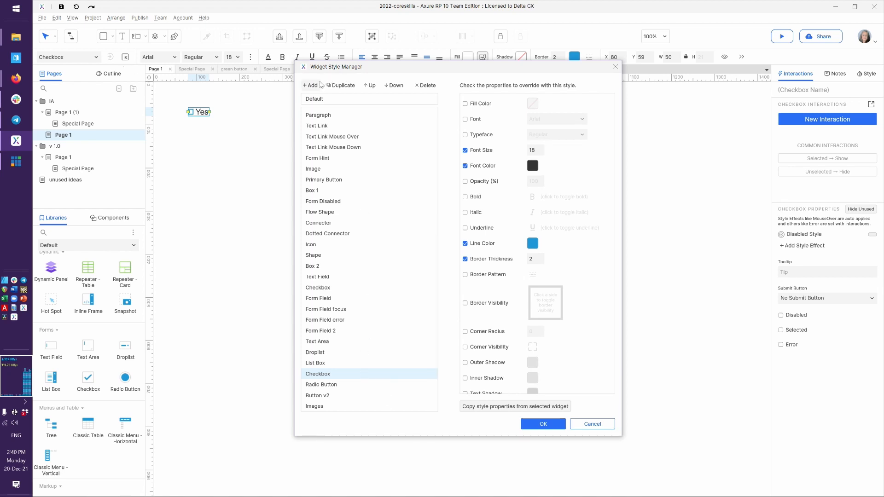
{"action": "left_click", "coordinate": [340, 85]}
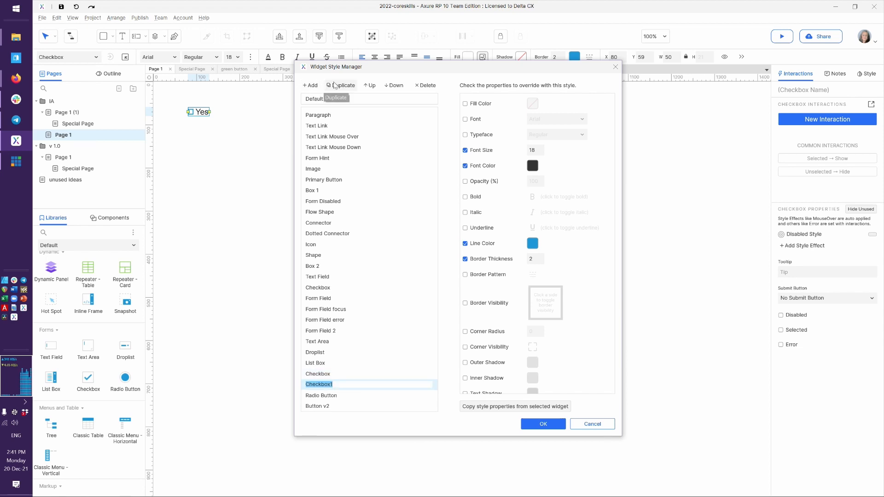
{"action": "key", "text": "End"}
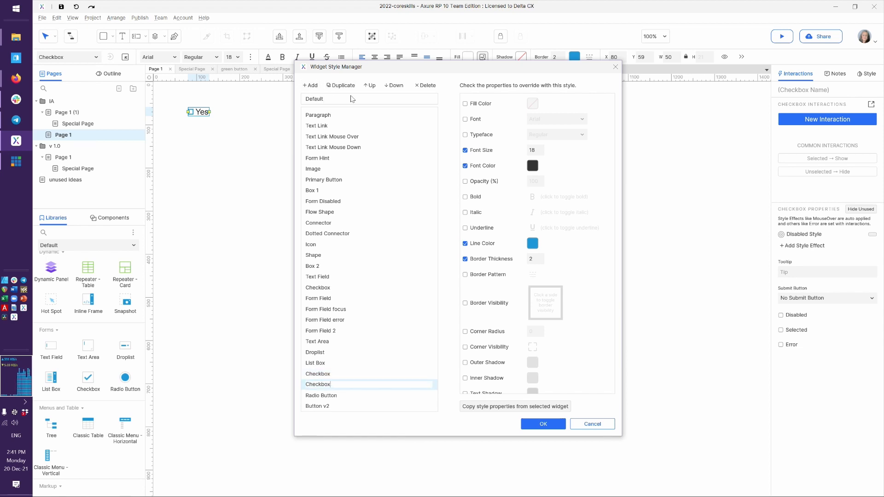
{"action": "type", "text": "sec"}
{"action": "key", "text": "BackSpace"}
{"action": "key", "text": "BackSpace"}
{"action": "key", "text": "BackSpace"}
{"action": "type", "text": "cted med fid"}
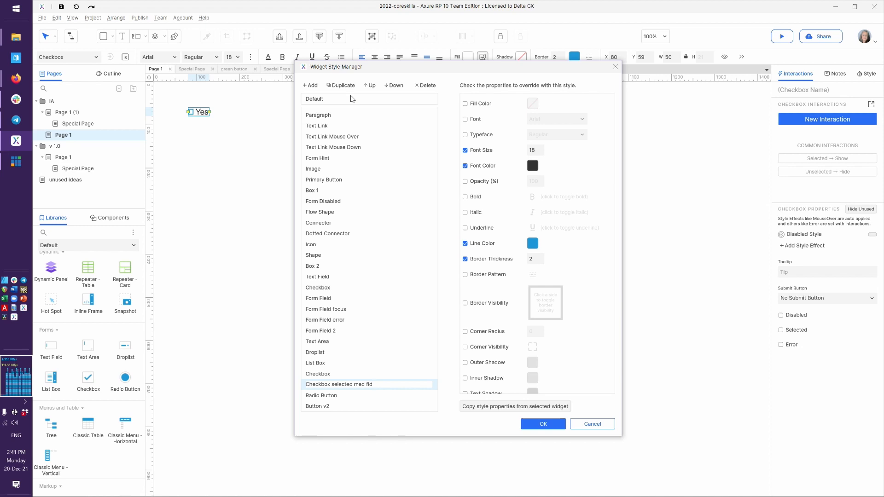
{"action": "key", "text": "Return"}
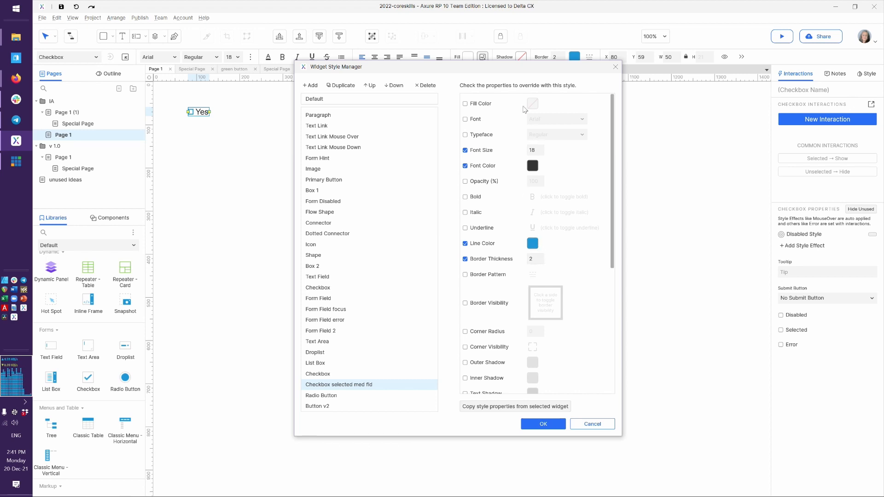
Step: Override the fill color of the "Checkbox selected med fid" style with olive #AFAD00 and apply it
{"action": "left_click", "coordinate": [487, 105]}
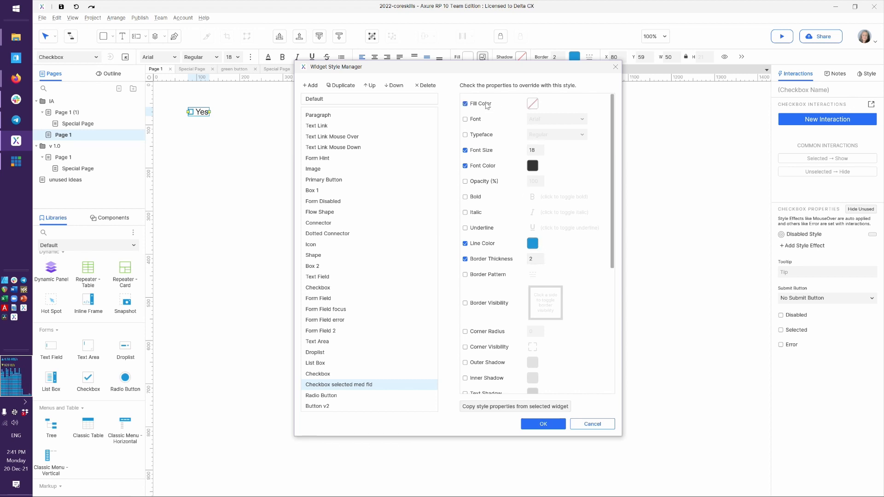
{"action": "left_click", "coordinate": [531, 104]}
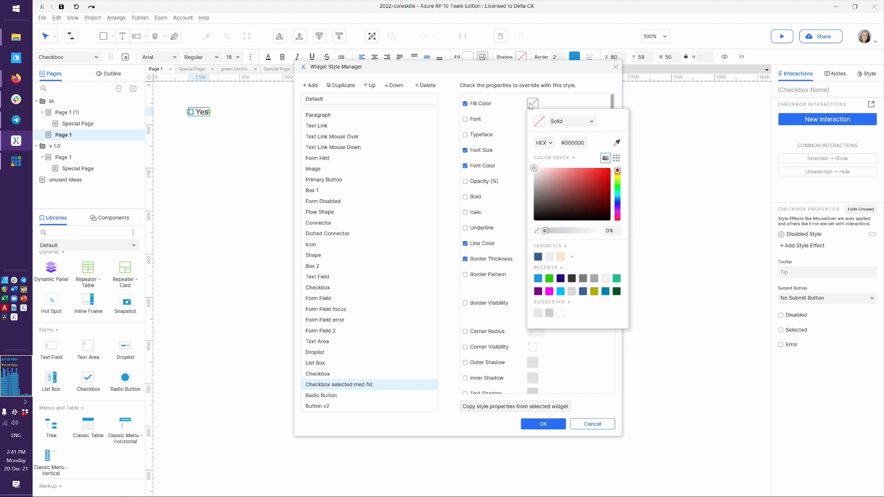
{"action": "left_click", "coordinate": [595, 292]}
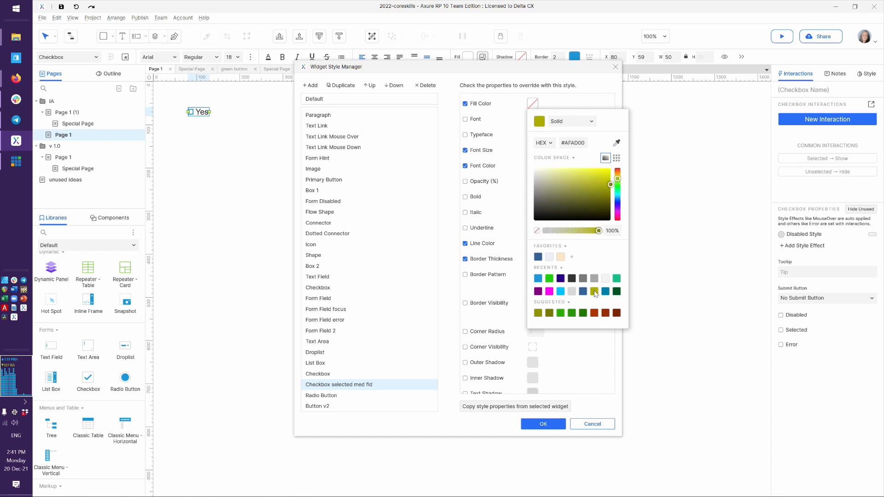
{"action": "left_click", "coordinate": [581, 347]}
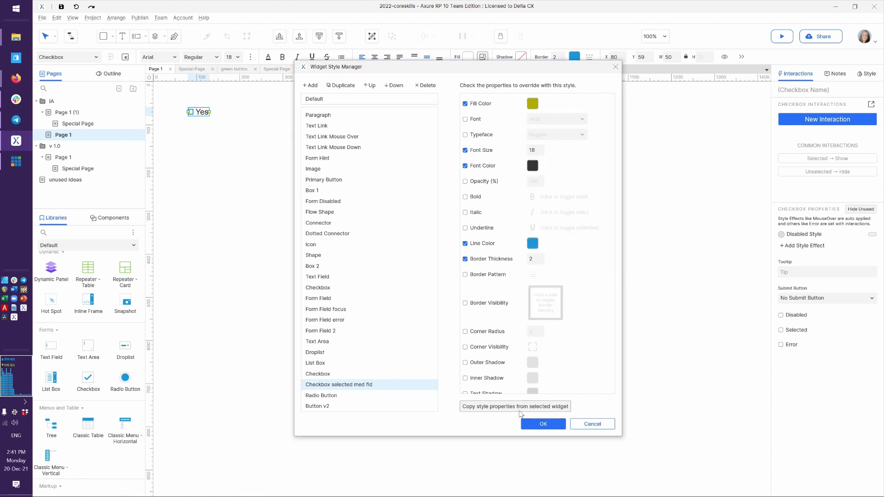
{"action": "left_click", "coordinate": [540, 426]}
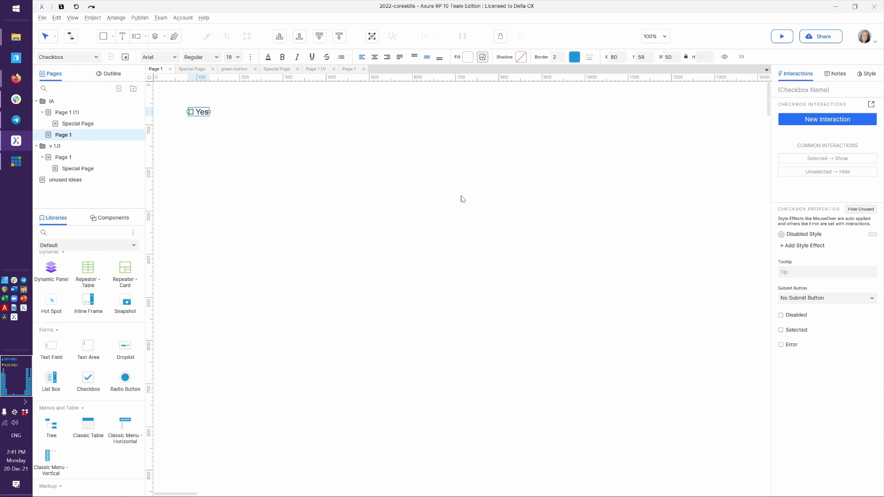
Step: Add a Selected style effect using the "Checkbox selected med fid" widget style to the checkbox and make it selected by default
{"action": "left_click", "coordinate": [803, 246]}
{"action": "left_click", "coordinate": [804, 271]}
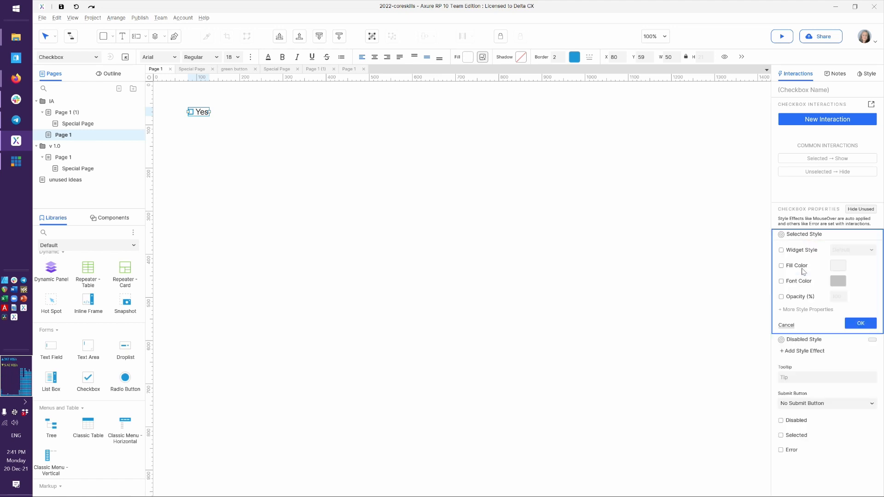
{"action": "left_click", "coordinate": [804, 250]}
{"action": "left_click", "coordinate": [860, 251]}
{"action": "scroll", "coordinate": [853, 325], "scroll_direction": "down", "scroll_amount": 5}
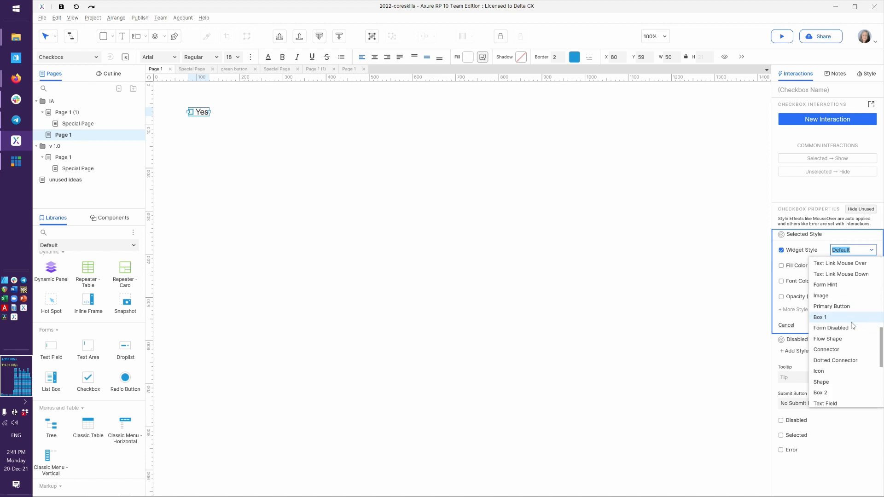
{"action": "scroll", "coordinate": [853, 325], "scroll_direction": "down", "scroll_amount": 1}
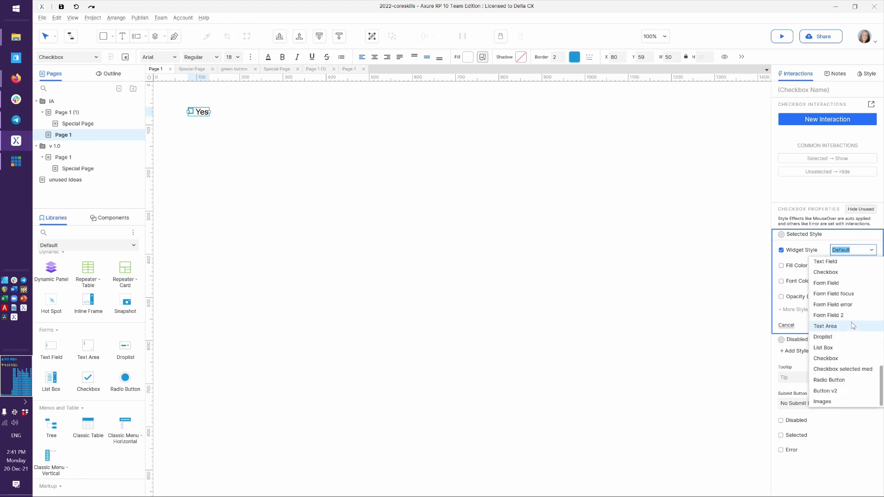
{"action": "left_click", "coordinate": [846, 372]}
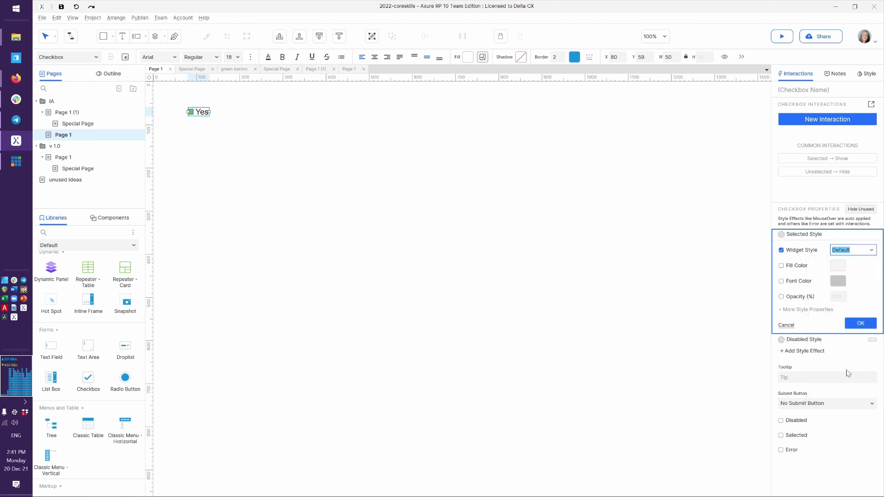
{"action": "left_click", "coordinate": [856, 323]}
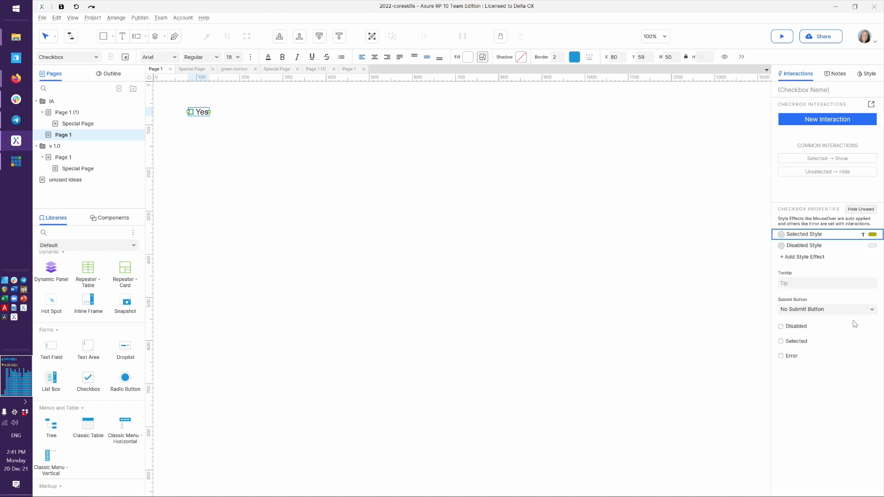
{"action": "left_click", "coordinate": [780, 341]}
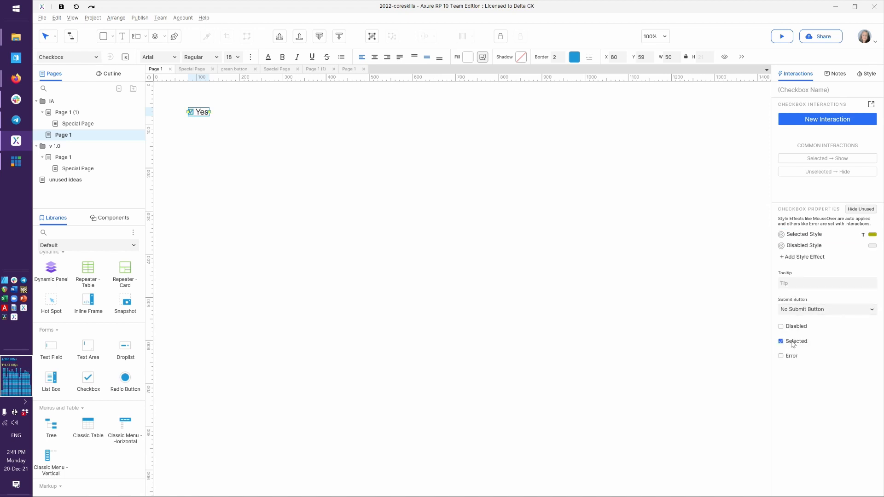
{"action": "left_click", "coordinate": [487, 293]}
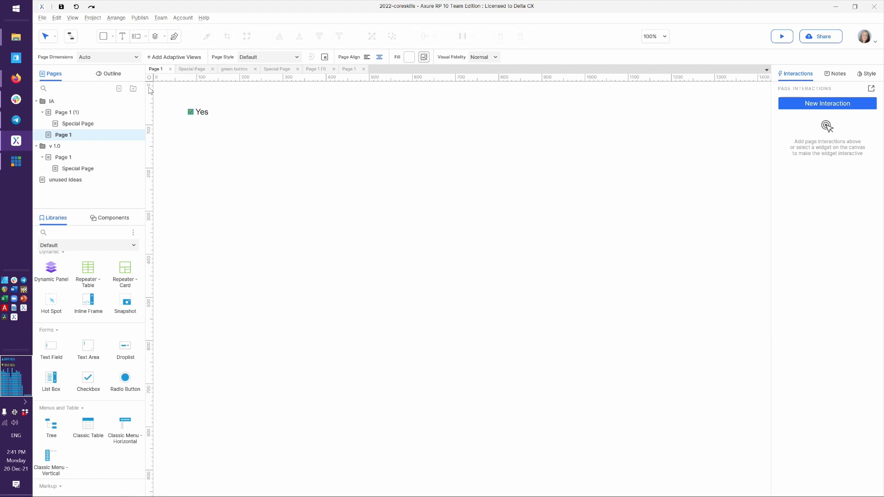
Step: Set the line color of the "Checkbox selected med fid" style to white in the Widget Style Manager and apply it
{"action": "left_click", "coordinate": [93, 20]}
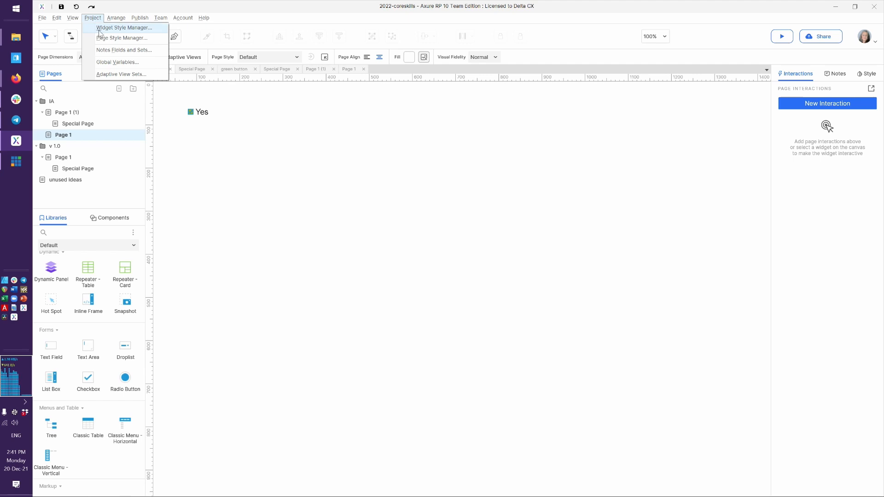
{"action": "left_click", "coordinate": [104, 28]}
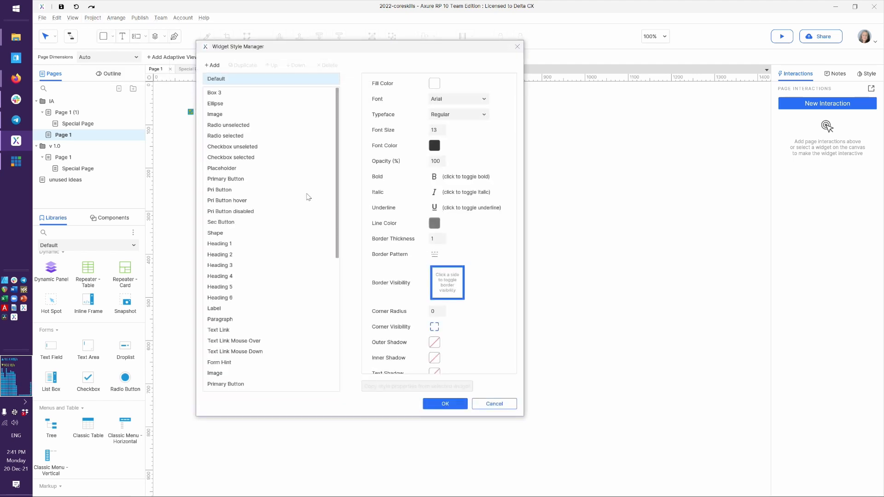
{"action": "scroll", "coordinate": [274, 251], "scroll_direction": "down", "scroll_amount": 5}
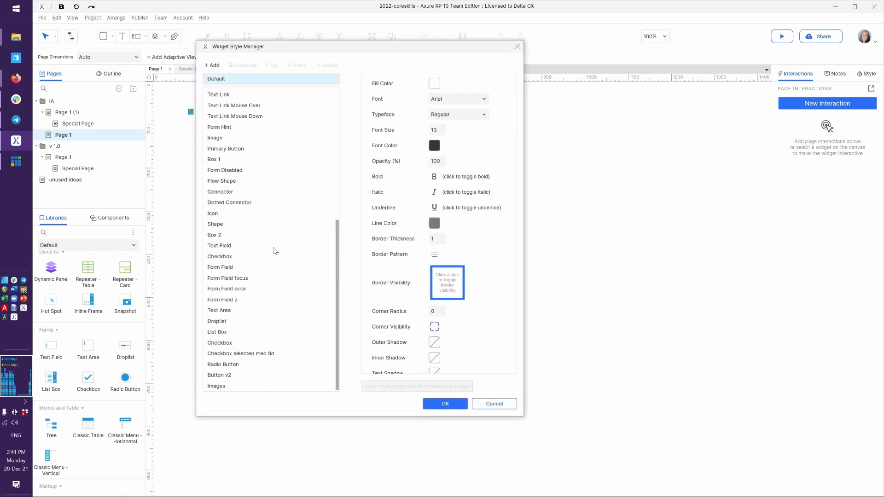
{"action": "left_click", "coordinate": [261, 354]}
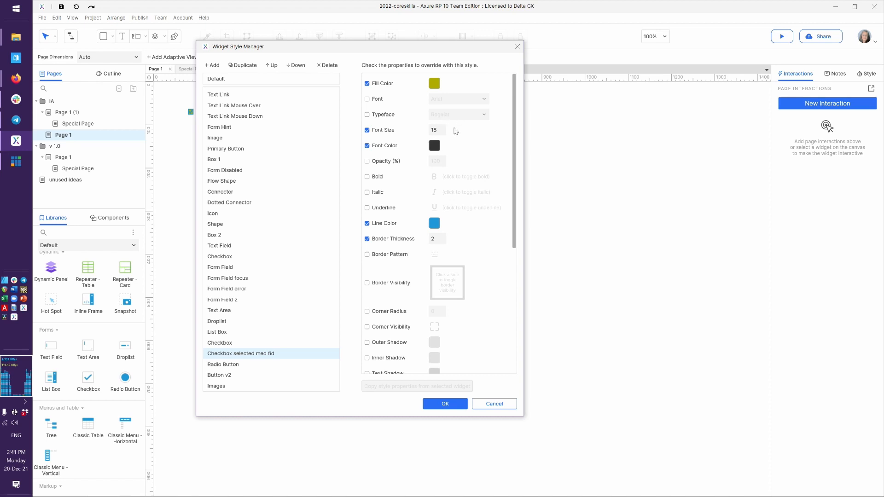
{"action": "left_click", "coordinate": [435, 223]}
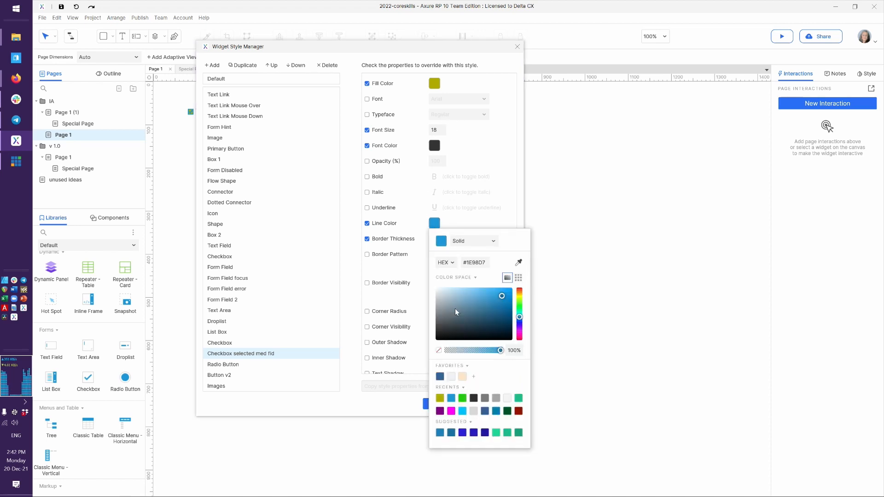
{"action": "left_click", "coordinate": [436, 289]}
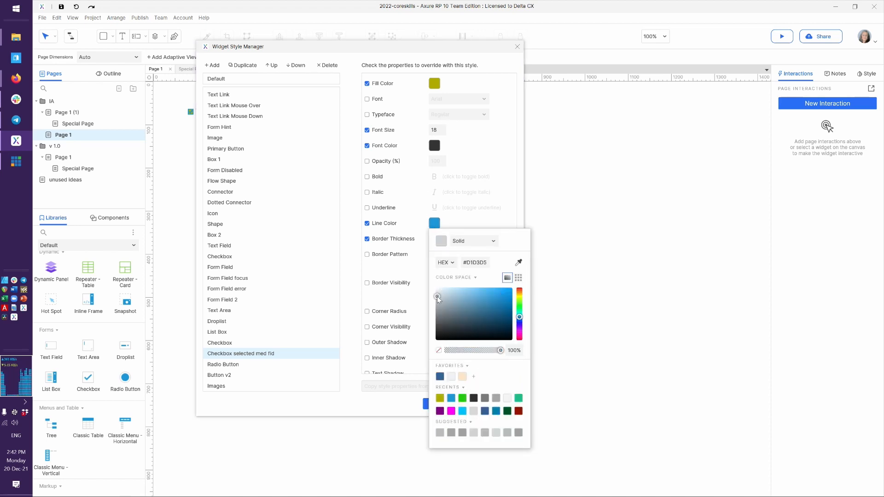
{"action": "left_click", "coordinate": [351, 265]}
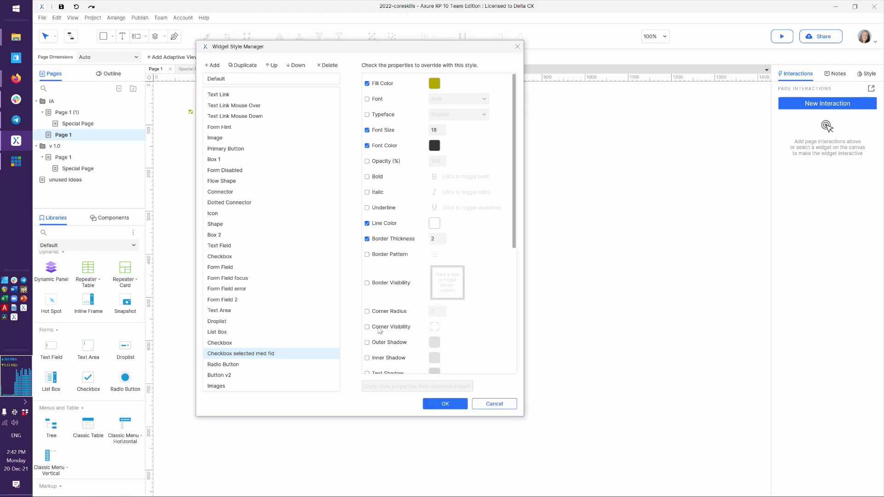
{"action": "left_click", "coordinate": [443, 404]}
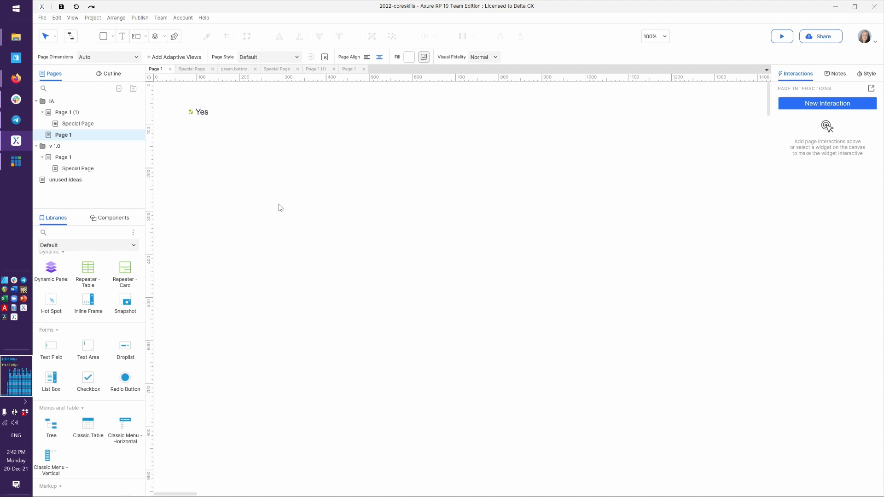
Step: Review all overridable properties of the Yes checkbox's Checkbox style in the Widget Style Manager, and close it without changes
{"action": "left_click", "coordinate": [198, 117]}
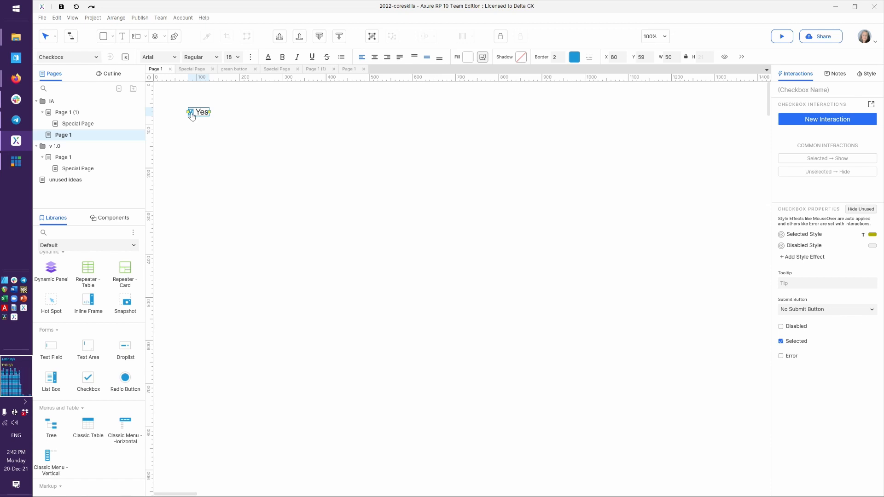
{"action": "left_click", "coordinate": [124, 57]}
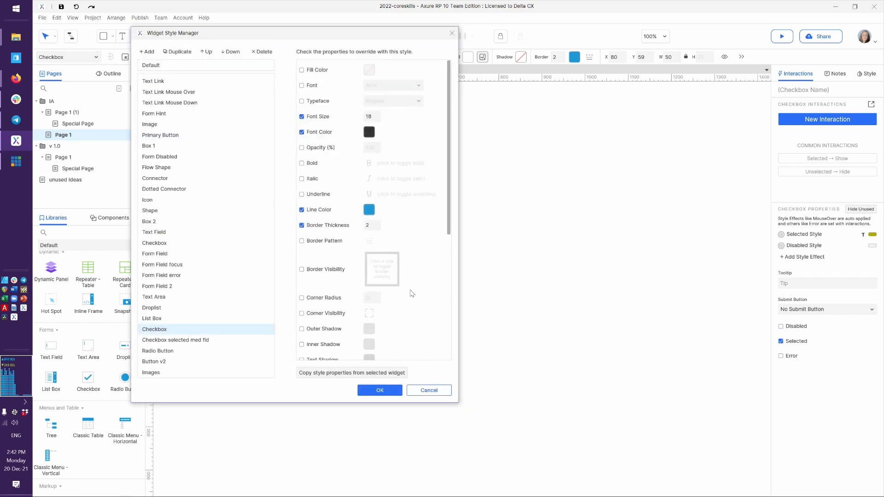
{"action": "scroll", "coordinate": [411, 293], "scroll_direction": "down", "scroll_amount": 5}
{"action": "scroll", "coordinate": [412, 293], "scroll_direction": "down", "scroll_amount": 3}
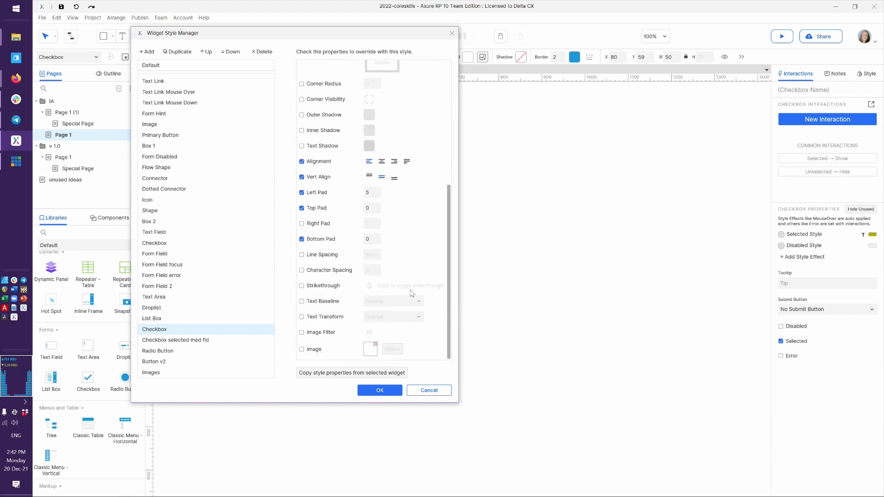
{"action": "scroll", "coordinate": [416, 255], "scroll_direction": "up", "scroll_amount": 5}
{"action": "scroll", "coordinate": [418, 255], "scroll_direction": "up", "scroll_amount": 1}
{"action": "scroll", "coordinate": [419, 255], "scroll_direction": "up", "scroll_amount": 2}
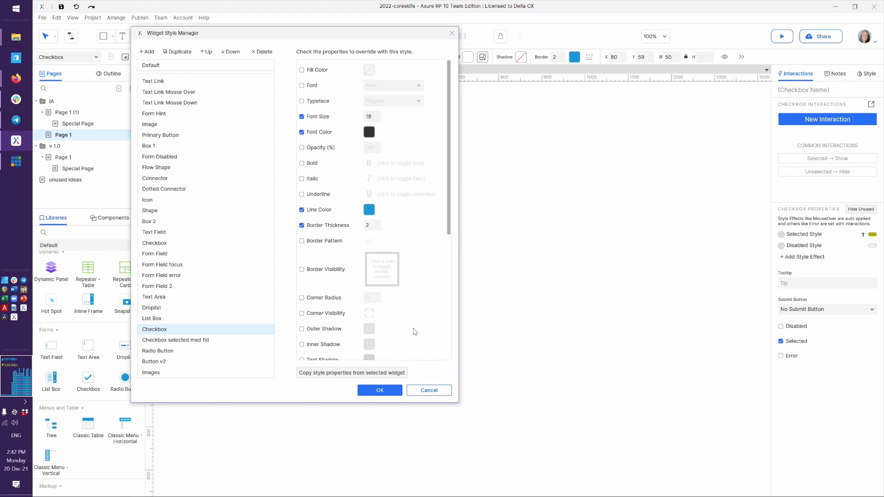
{"action": "left_click", "coordinate": [428, 391]}
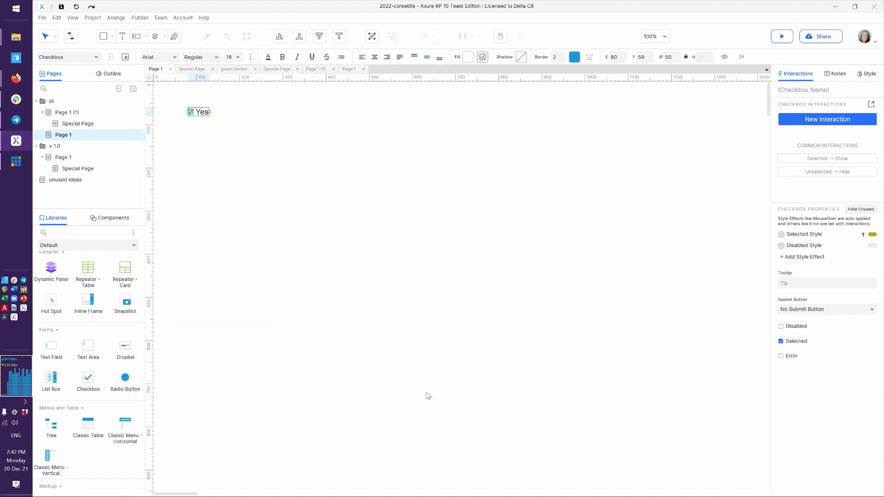
{"action": "left_click", "coordinate": [274, 252]}
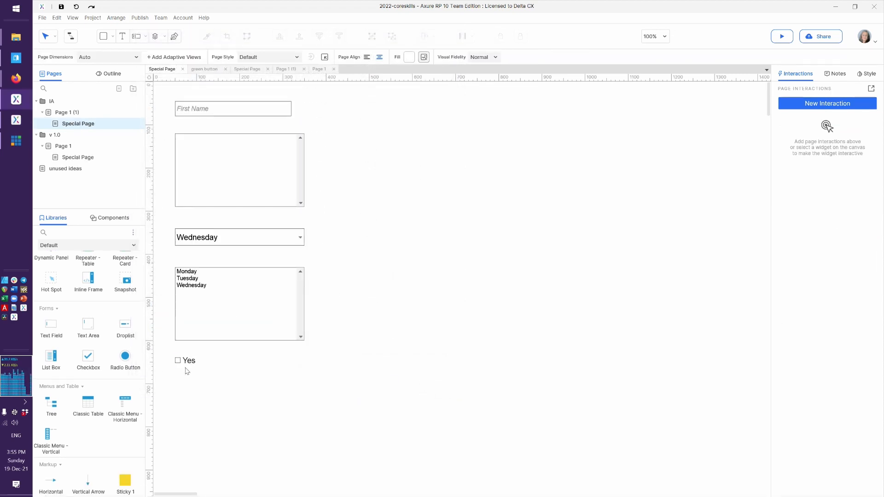
Step: Add two radio buttons labelled "Yes" and "No" side by side below the checkbox on Special Page
{"action": "left_click", "coordinate": [179, 360]}
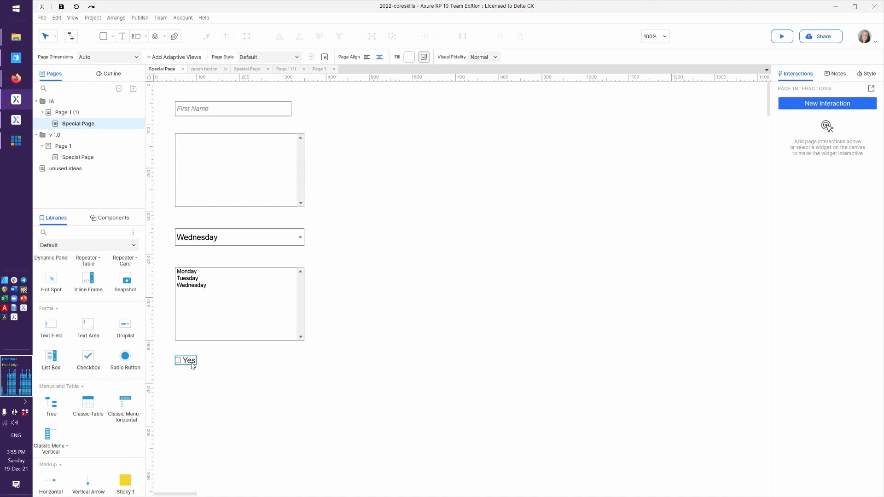
{"action": "left_click", "coordinate": [157, 370]}
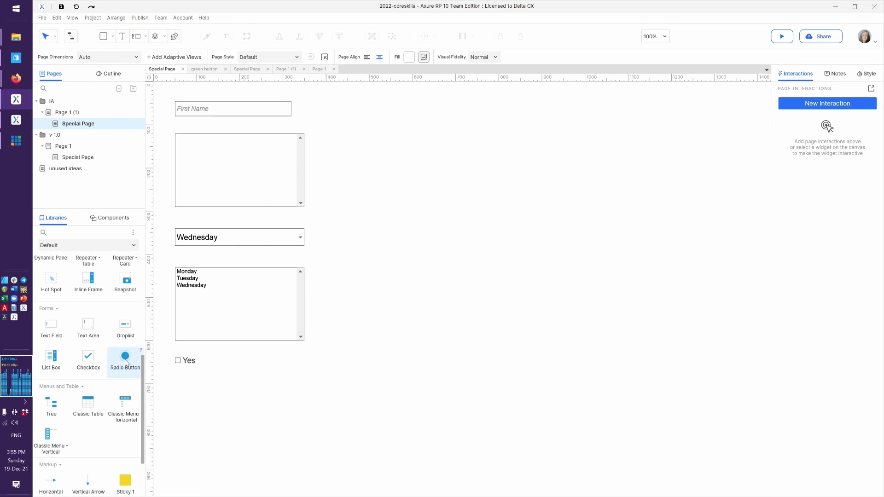
{"action": "left_click_drag", "start_coordinate": [156, 369], "coordinate": [175, 387]}
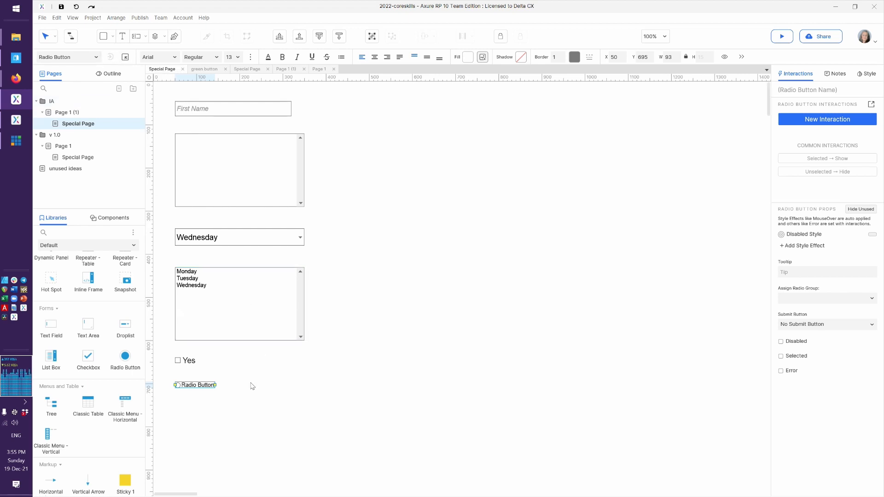
{"action": "type", "text": "Yes"}
{"action": "left_click", "coordinate": [225, 404]}
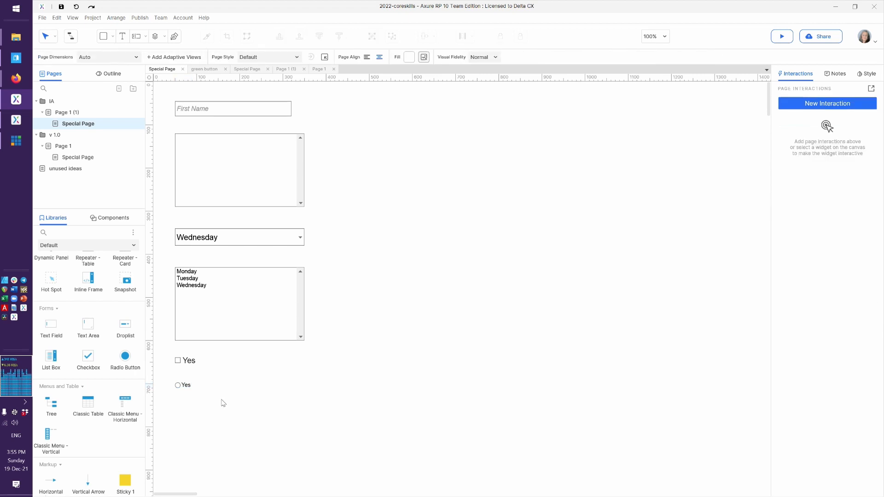
{"action": "left_click_drag", "start_coordinate": [126, 360], "coordinate": [212, 386]}
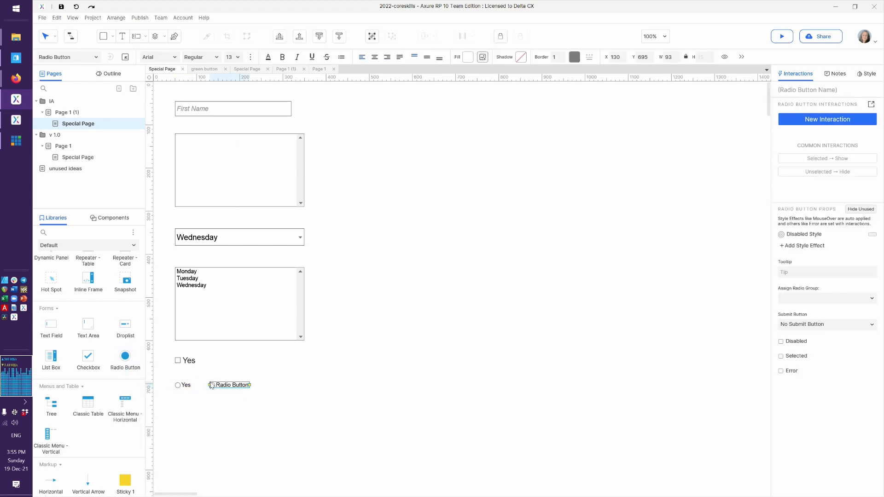
{"action": "type", "text": "No"}
{"action": "left_click", "coordinate": [237, 412]}
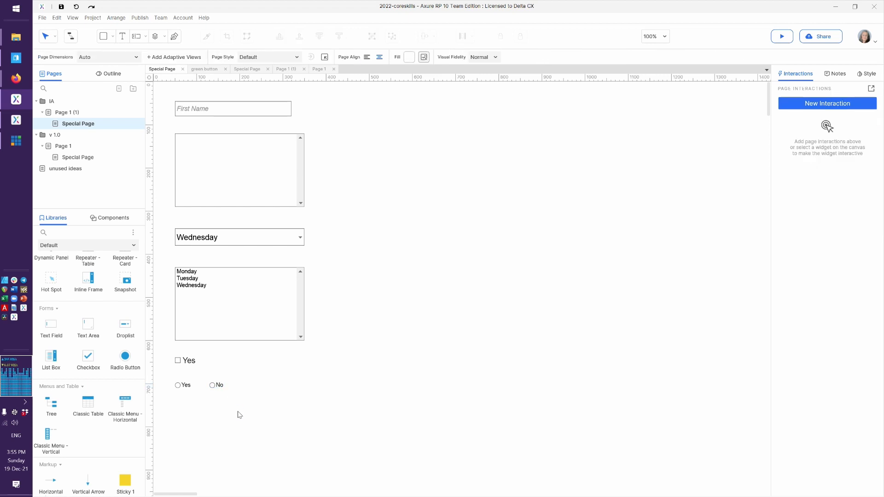
Step: Switch to the browser preview, test selecting the Yes and No radio buttons in turn, and return to Axure RP
{"action": "key", "text": "alt+Tab"}
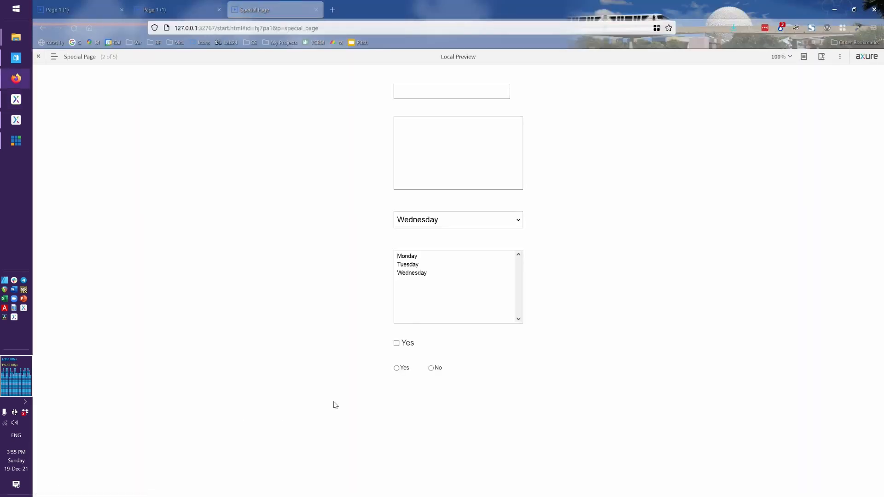
{"action": "left_click", "coordinate": [397, 369]}
{"action": "left_click", "coordinate": [434, 369]}
{"action": "key", "text": "alt+Tab"}
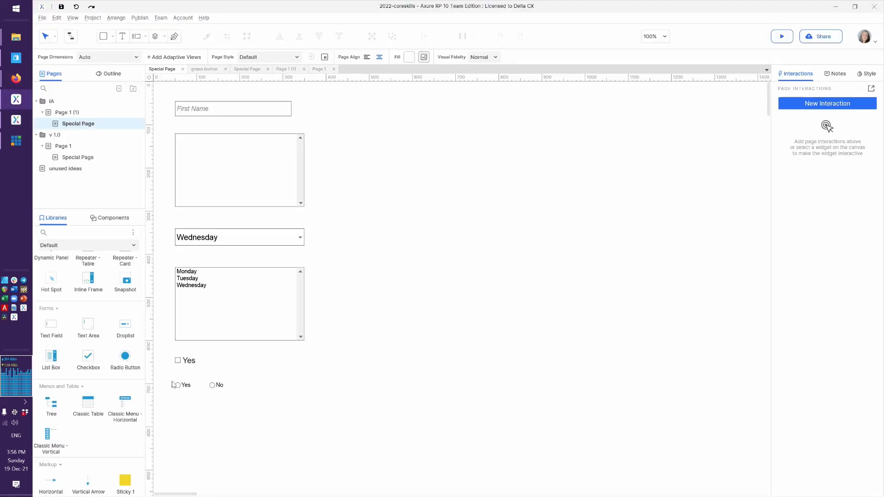
Step: Assign the Yes and No radio buttons to a radio group named "radios" and check them in the browser preview
{"action": "left_click_drag", "start_coordinate": [240, 403], "coordinate": [157, 375]}
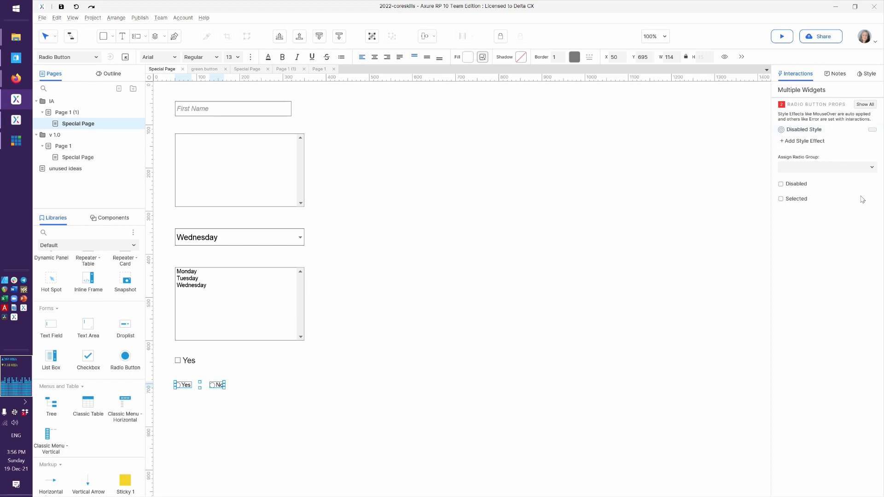
{"action": "left_click", "coordinate": [864, 106]}
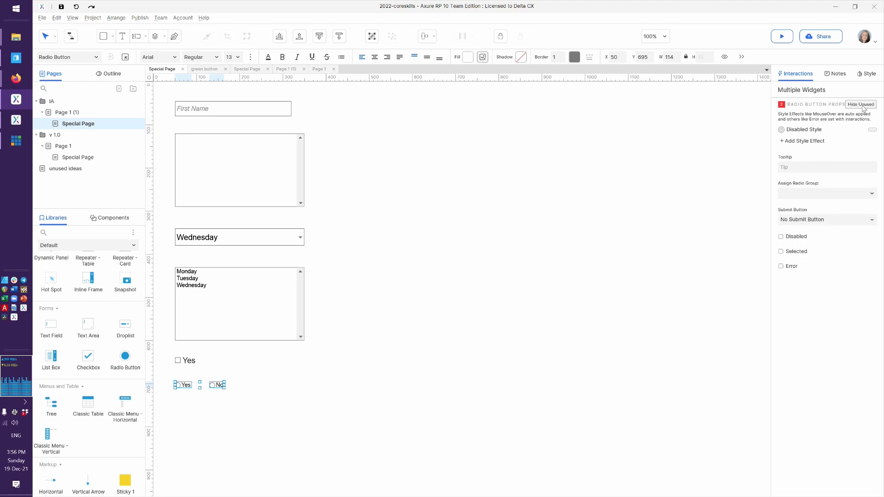
{"action": "left_click", "coordinate": [799, 194]}
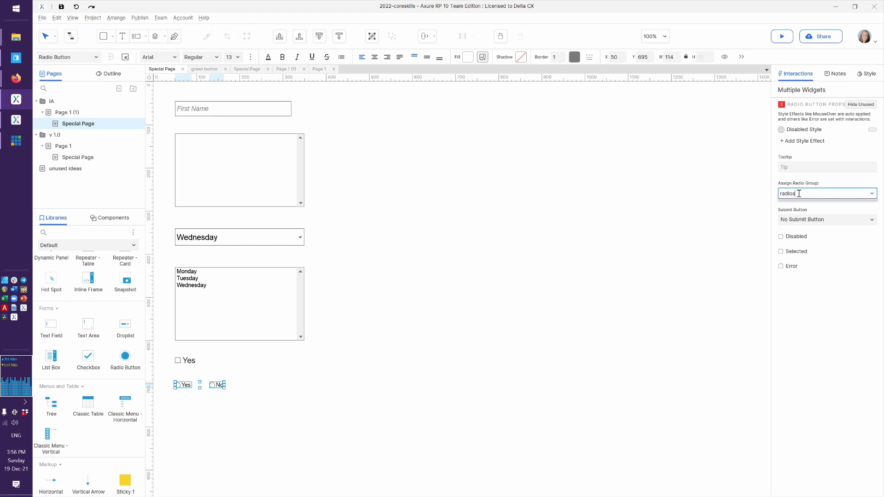
{"action": "left_click", "coordinate": [525, 364]}
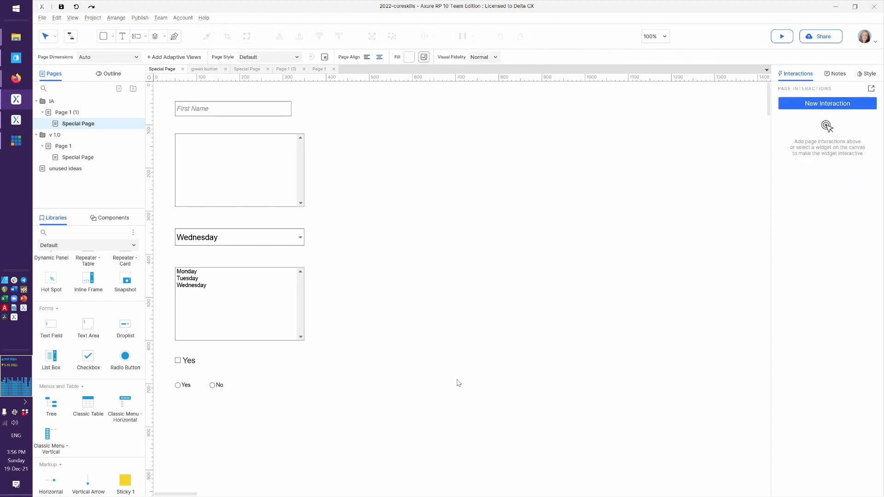
{"action": "key", "text": "ctrl+period"}
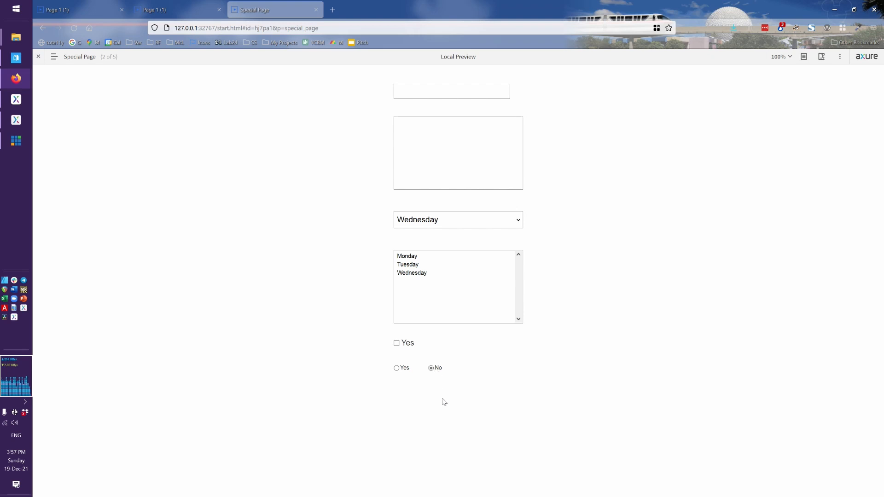
{"action": "key", "text": "alt+Tab"}
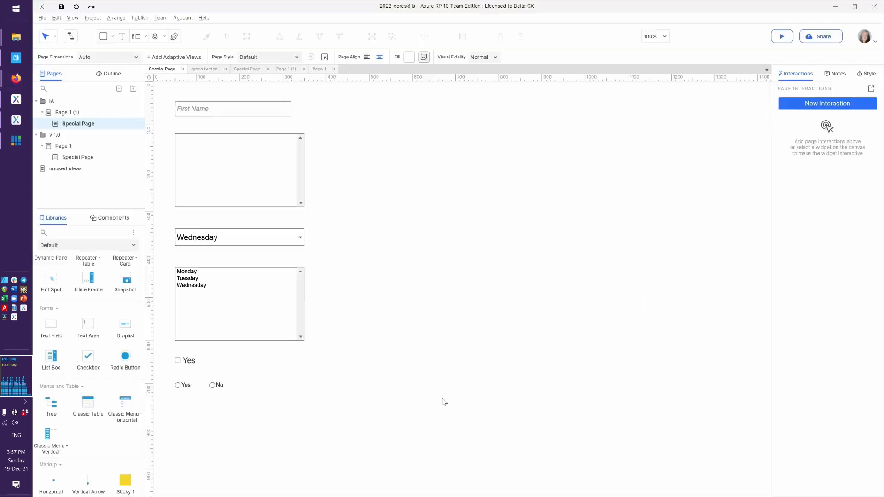
Step: Duplicate the Yes/No radio button pair and place the copies directly below the originals at X 50, Y 750
{"action": "left_click_drag", "start_coordinate": [244, 405], "coordinate": [156, 376]}
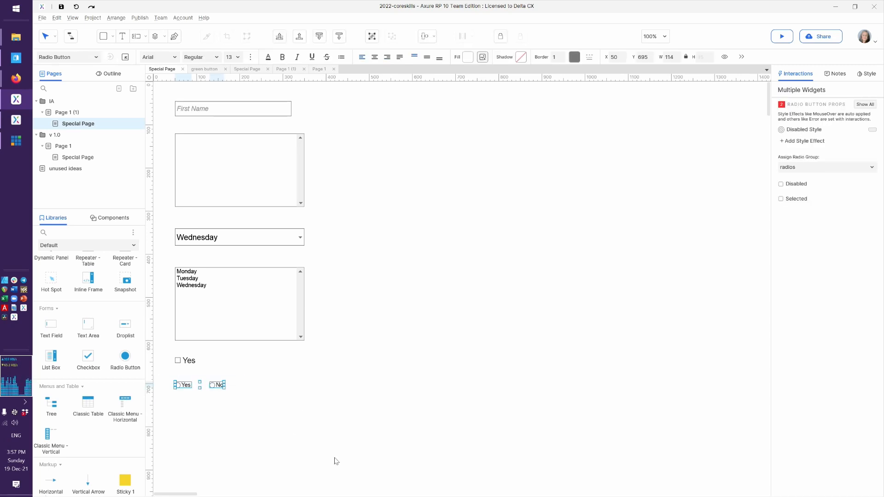
{"action": "key", "text": "ctrl+d"}
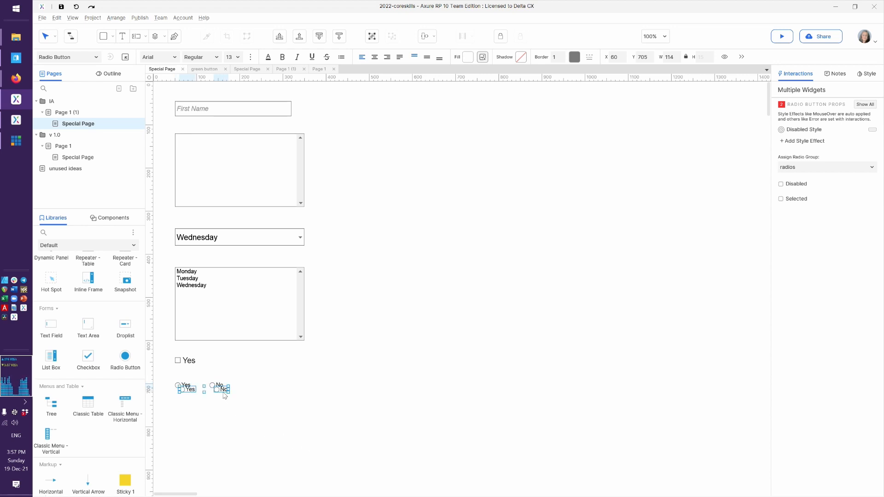
{"action": "left_click_drag", "start_coordinate": [224, 394], "coordinate": [222, 413]}
Step: Preview the page and test the shared radio group by selecting Yes in the upper pair and No in the lower pair
{"action": "key", "text": "ctrl+period"}
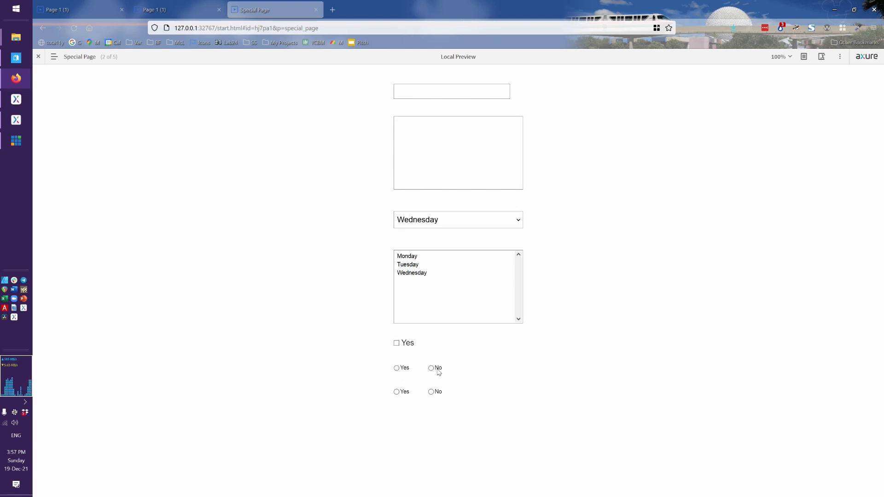
{"action": "left_click", "coordinate": [398, 370]}
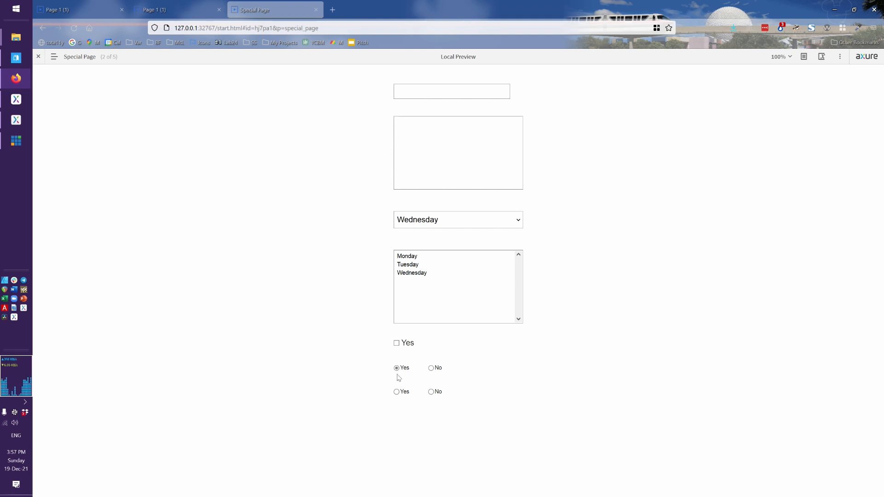
{"action": "left_click", "coordinate": [431, 393]}
{"action": "key", "text": "alt+Tab"}
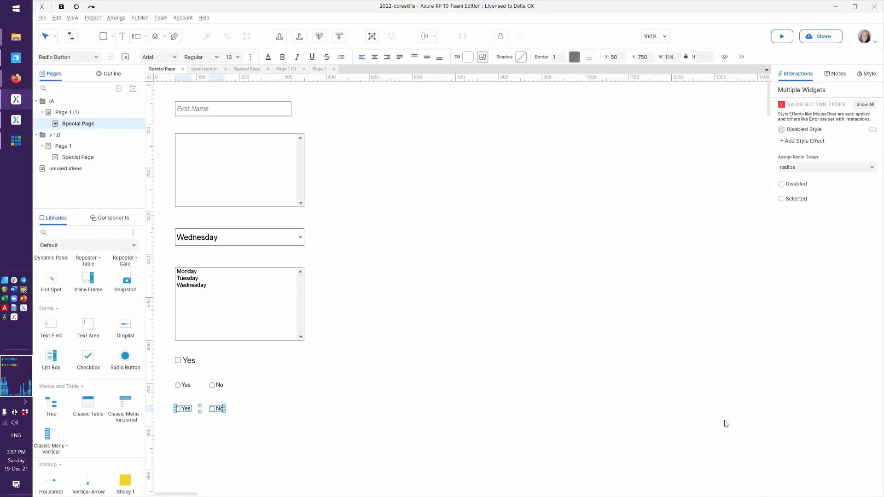
Step: Assign the lower Yes/No radio button pair to a separate radio group named "radios2"
{"action": "left_click", "coordinate": [808, 168]}
{"action": "left_click", "coordinate": [808, 168]}
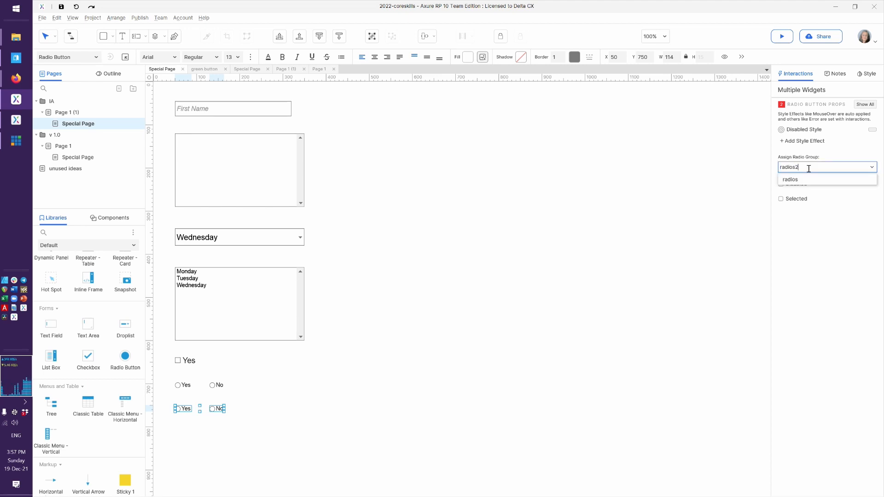
{"action": "left_click", "coordinate": [570, 403]}
{"action": "left_click", "coordinate": [570, 405]}
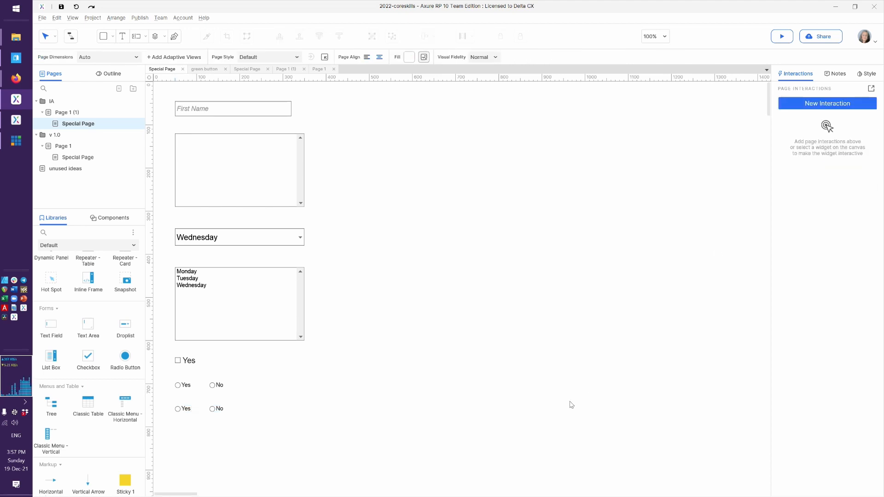
{"action": "left_click_drag", "start_coordinate": [230, 395], "coordinate": [242, 440]}
Step: Preview the page and test the separate groups by selecting the upper Yes and the lower No radio buttons
{"action": "key", "text": "ctrl+period"}
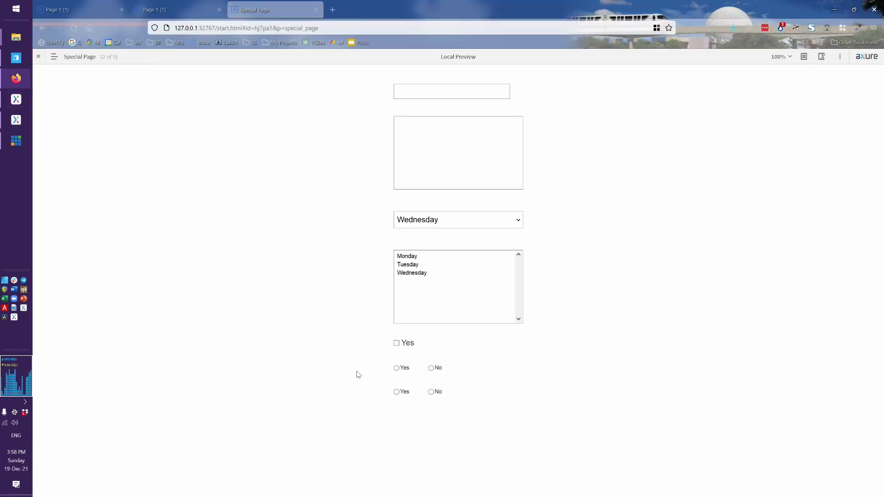
{"action": "left_click", "coordinate": [396, 369]}
{"action": "left_click", "coordinate": [432, 393]}
{"action": "key", "text": "alt+Tab"}
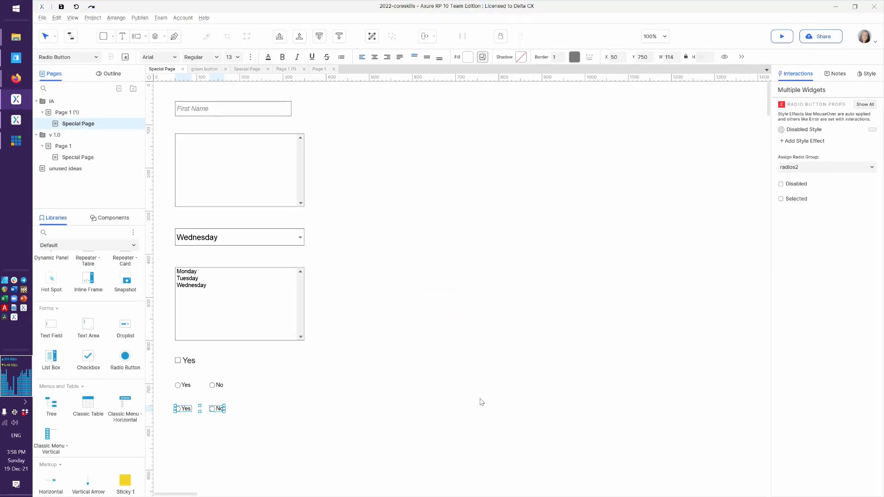